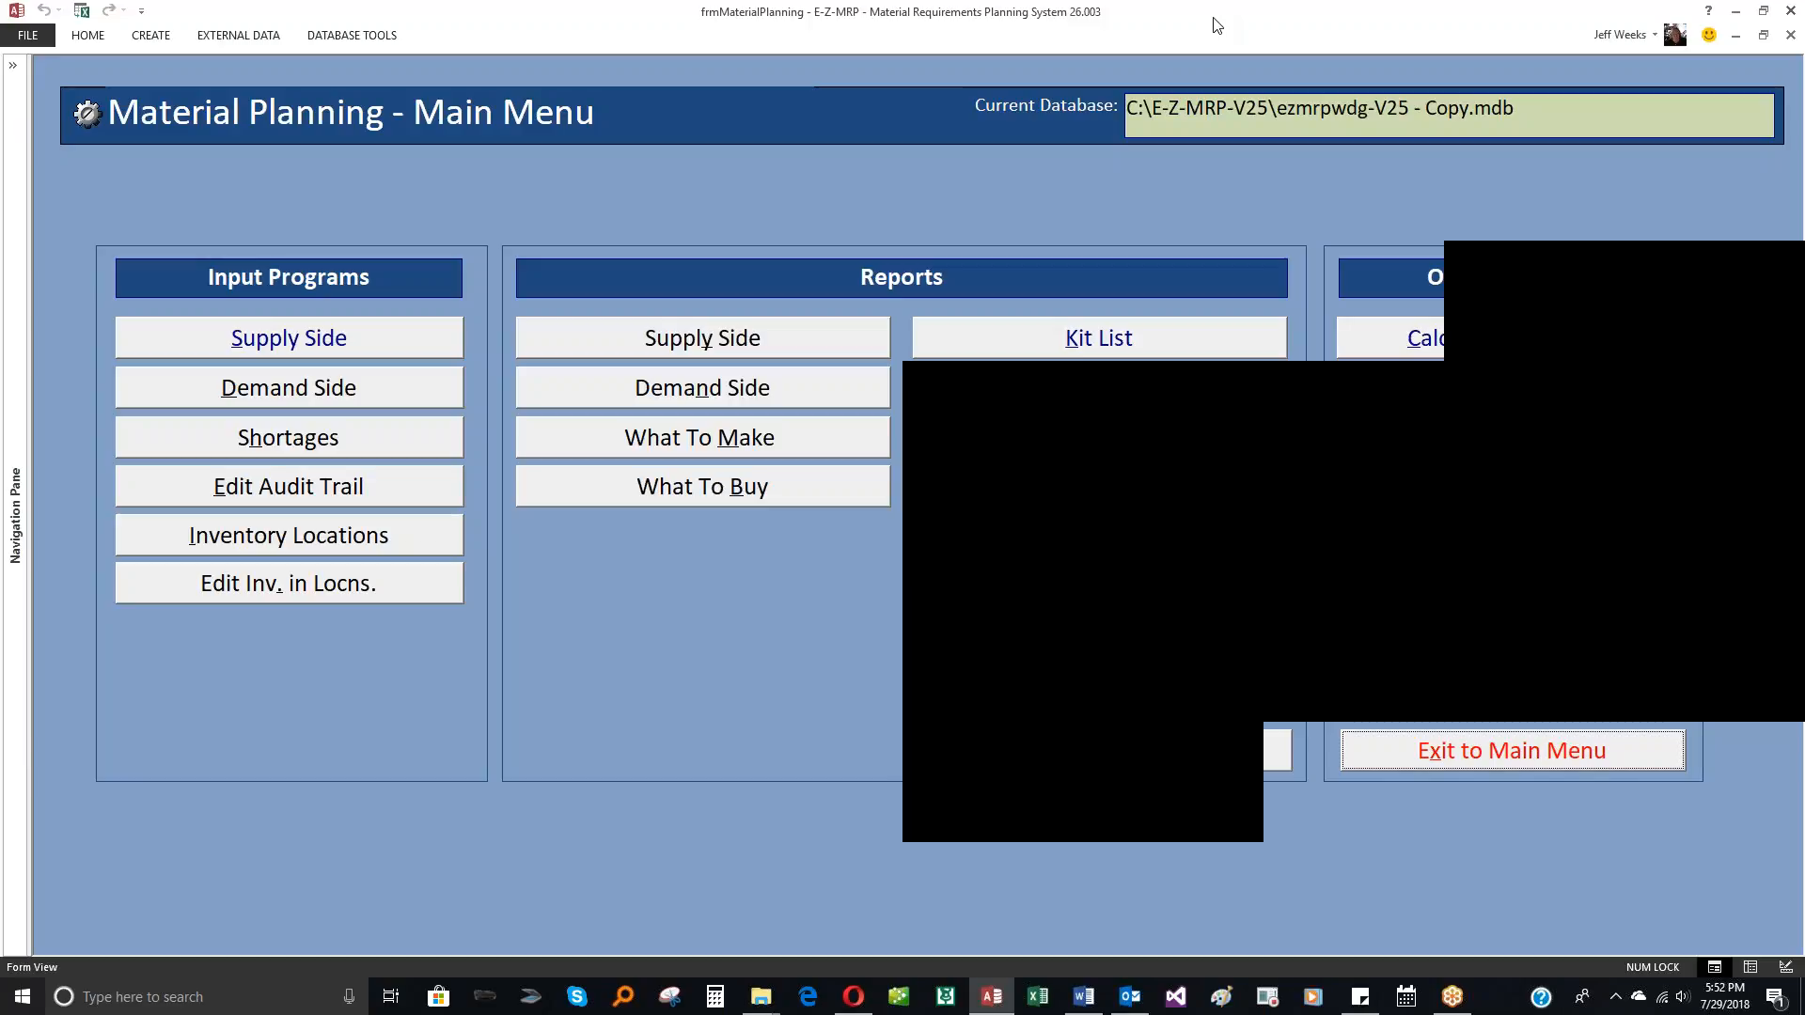
Step: Run the material plan calculation with the existing settings and return to the Material Planning menu
{"action": "left_click", "coordinate": [1511, 346]}
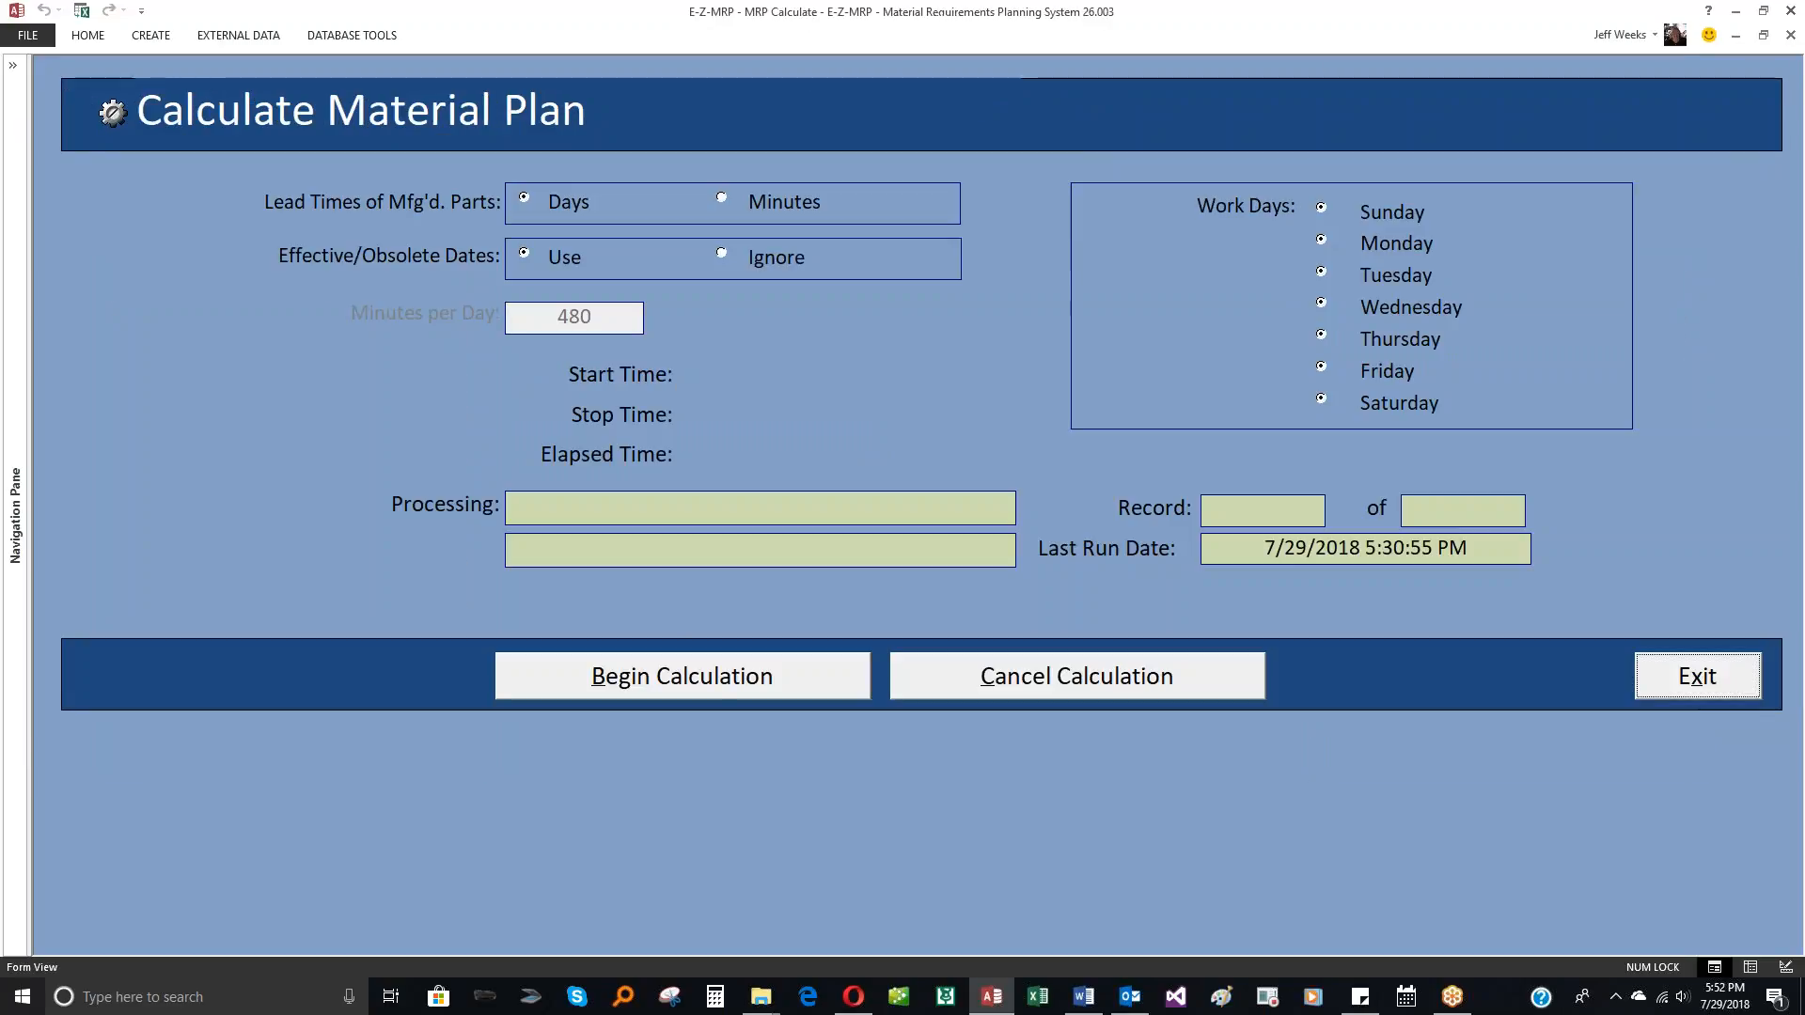
{"action": "left_click", "coordinate": [649, 691]}
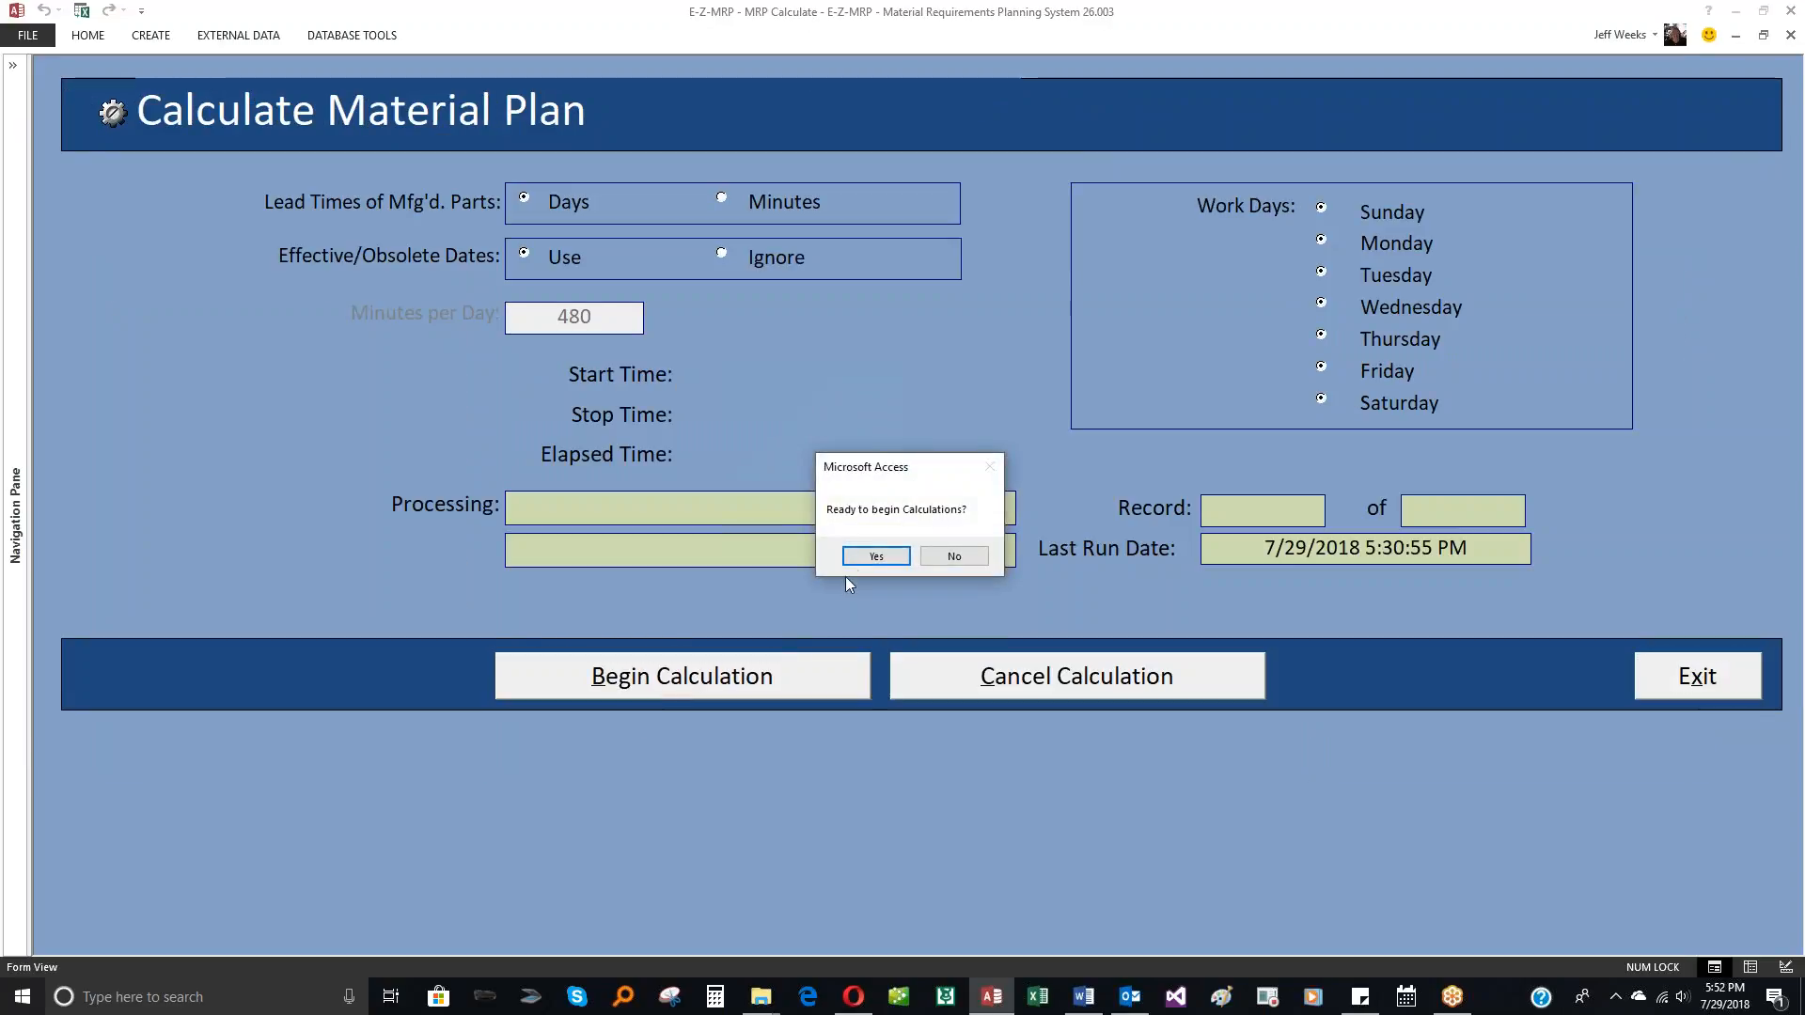
{"action": "left_click", "coordinate": [854, 561]}
{"action": "left_click", "coordinate": [945, 564]}
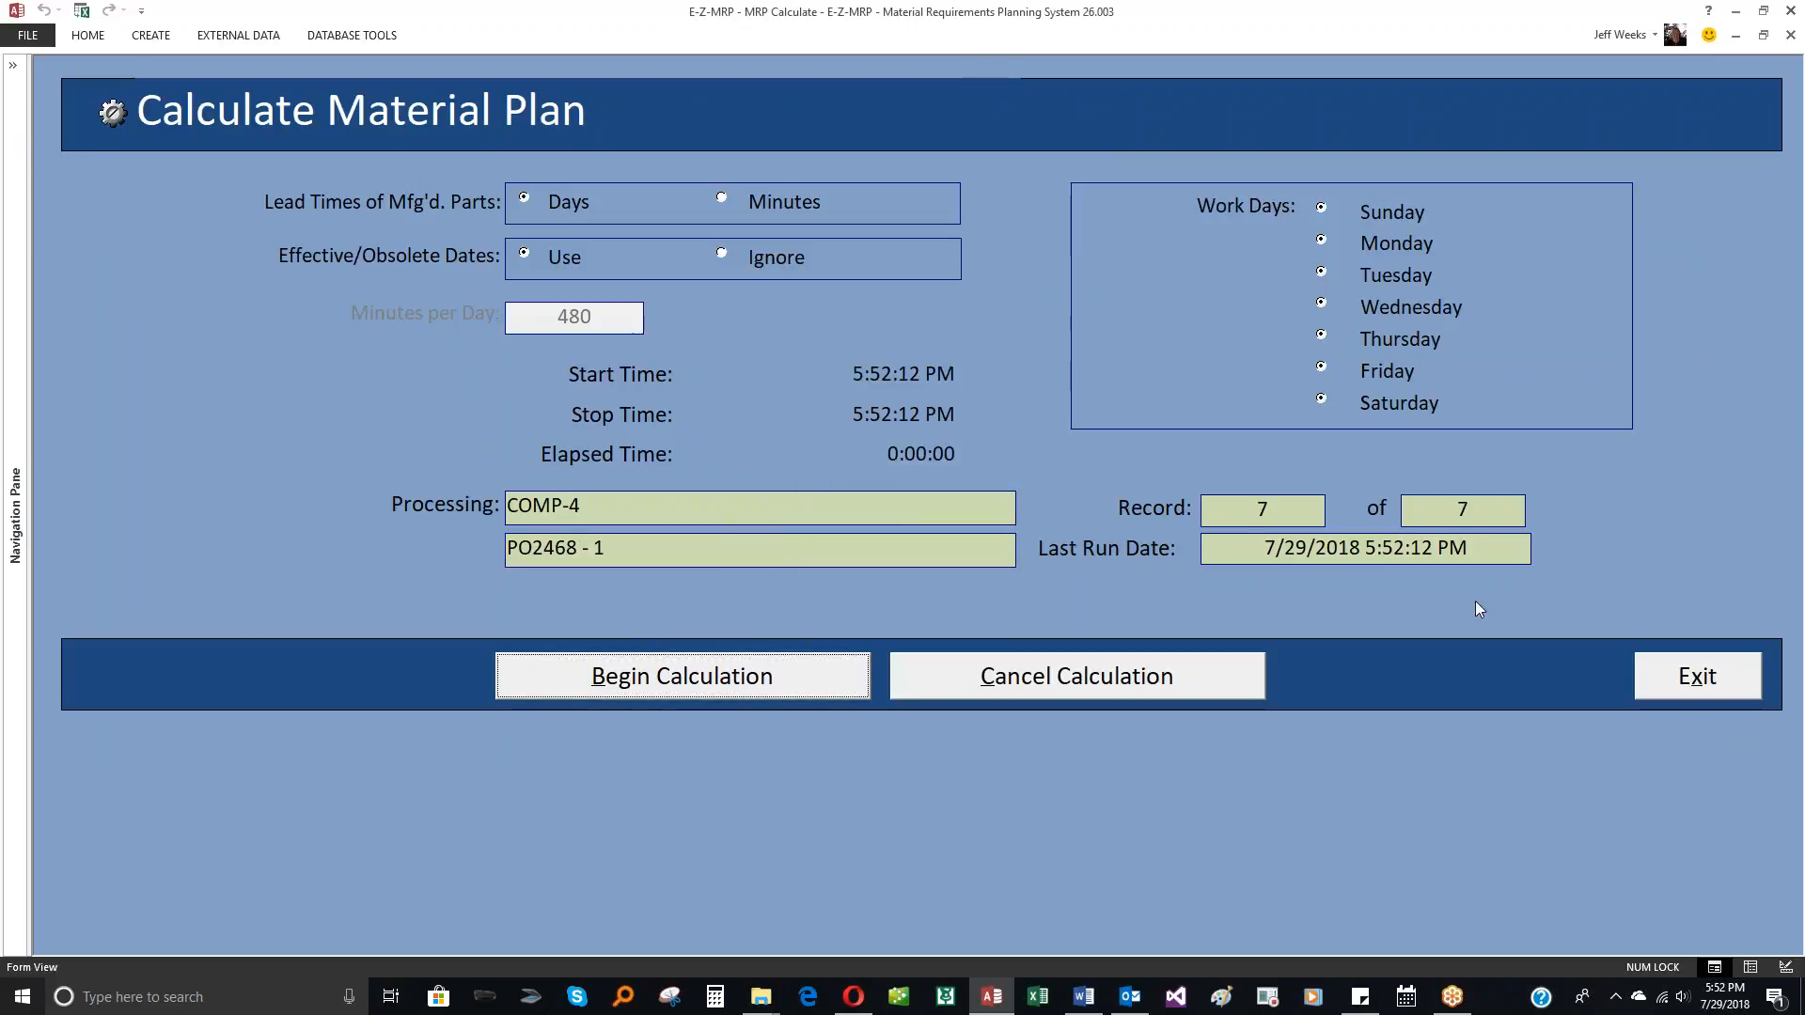
{"action": "left_click", "coordinate": [1666, 679]}
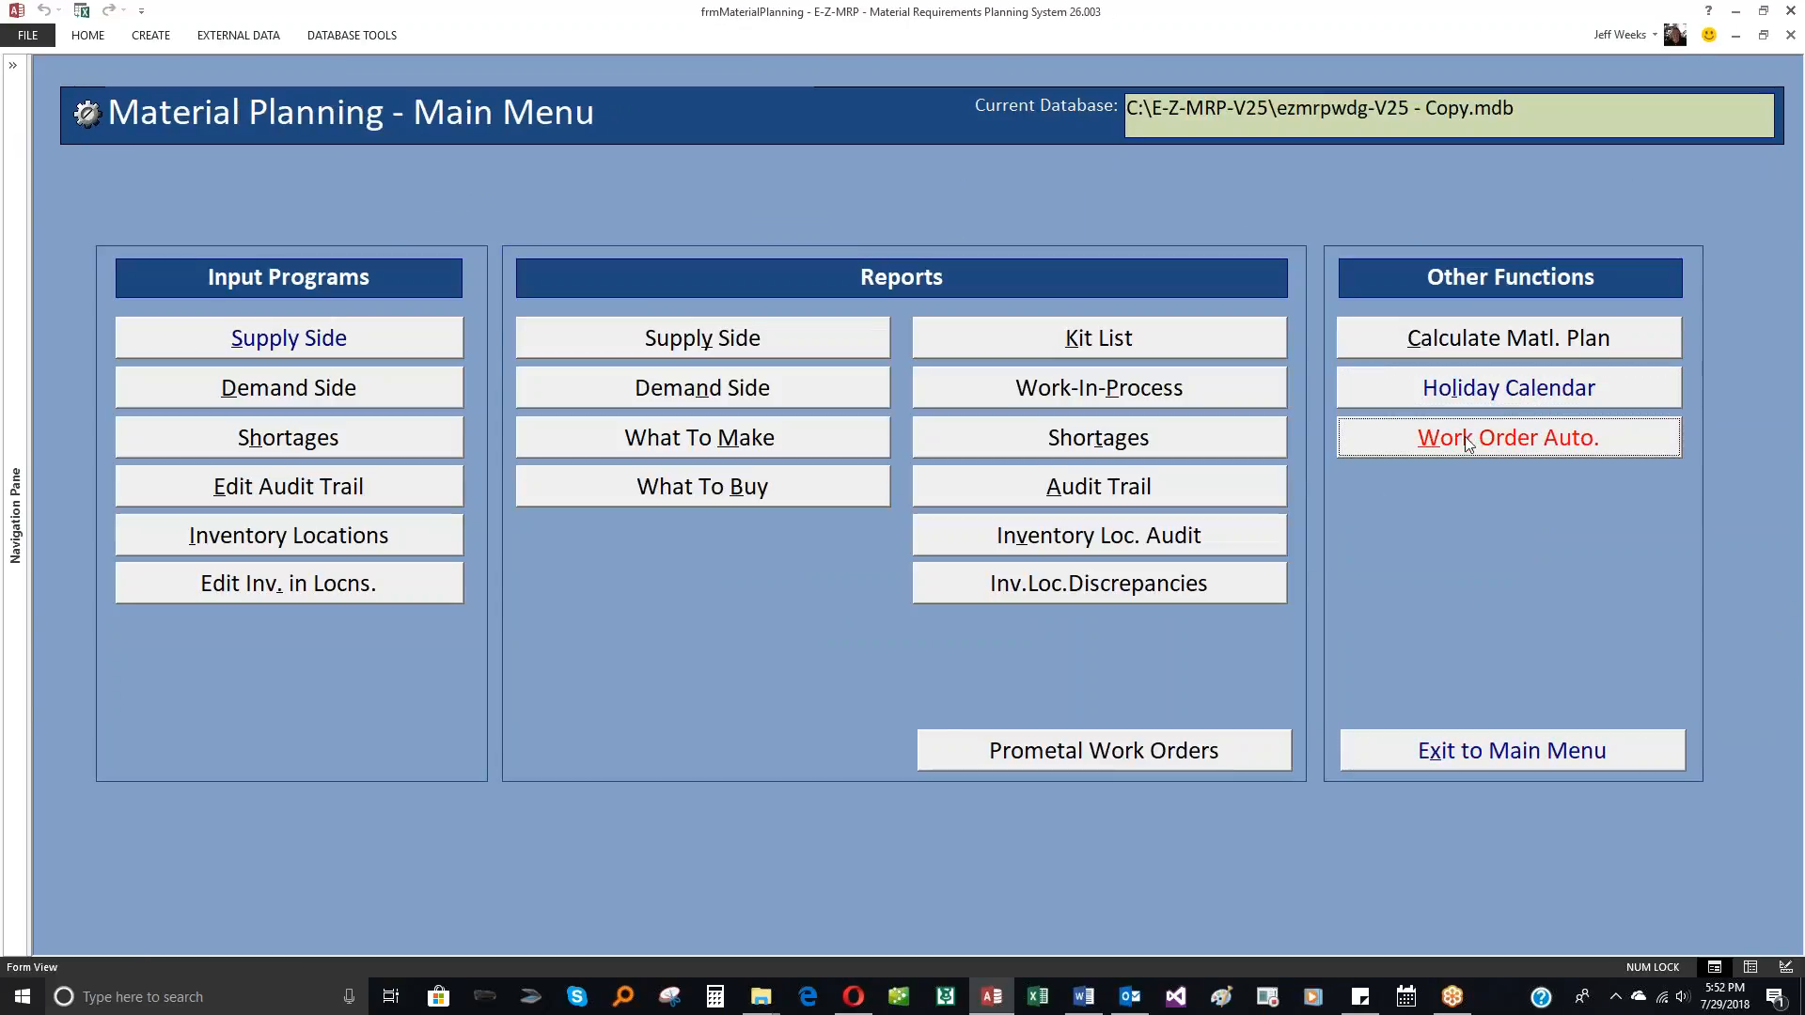
Step: Generate the work order release list in Work Order Automation, review it and exit without releasing anything
{"action": "left_click", "coordinate": [1461, 443]}
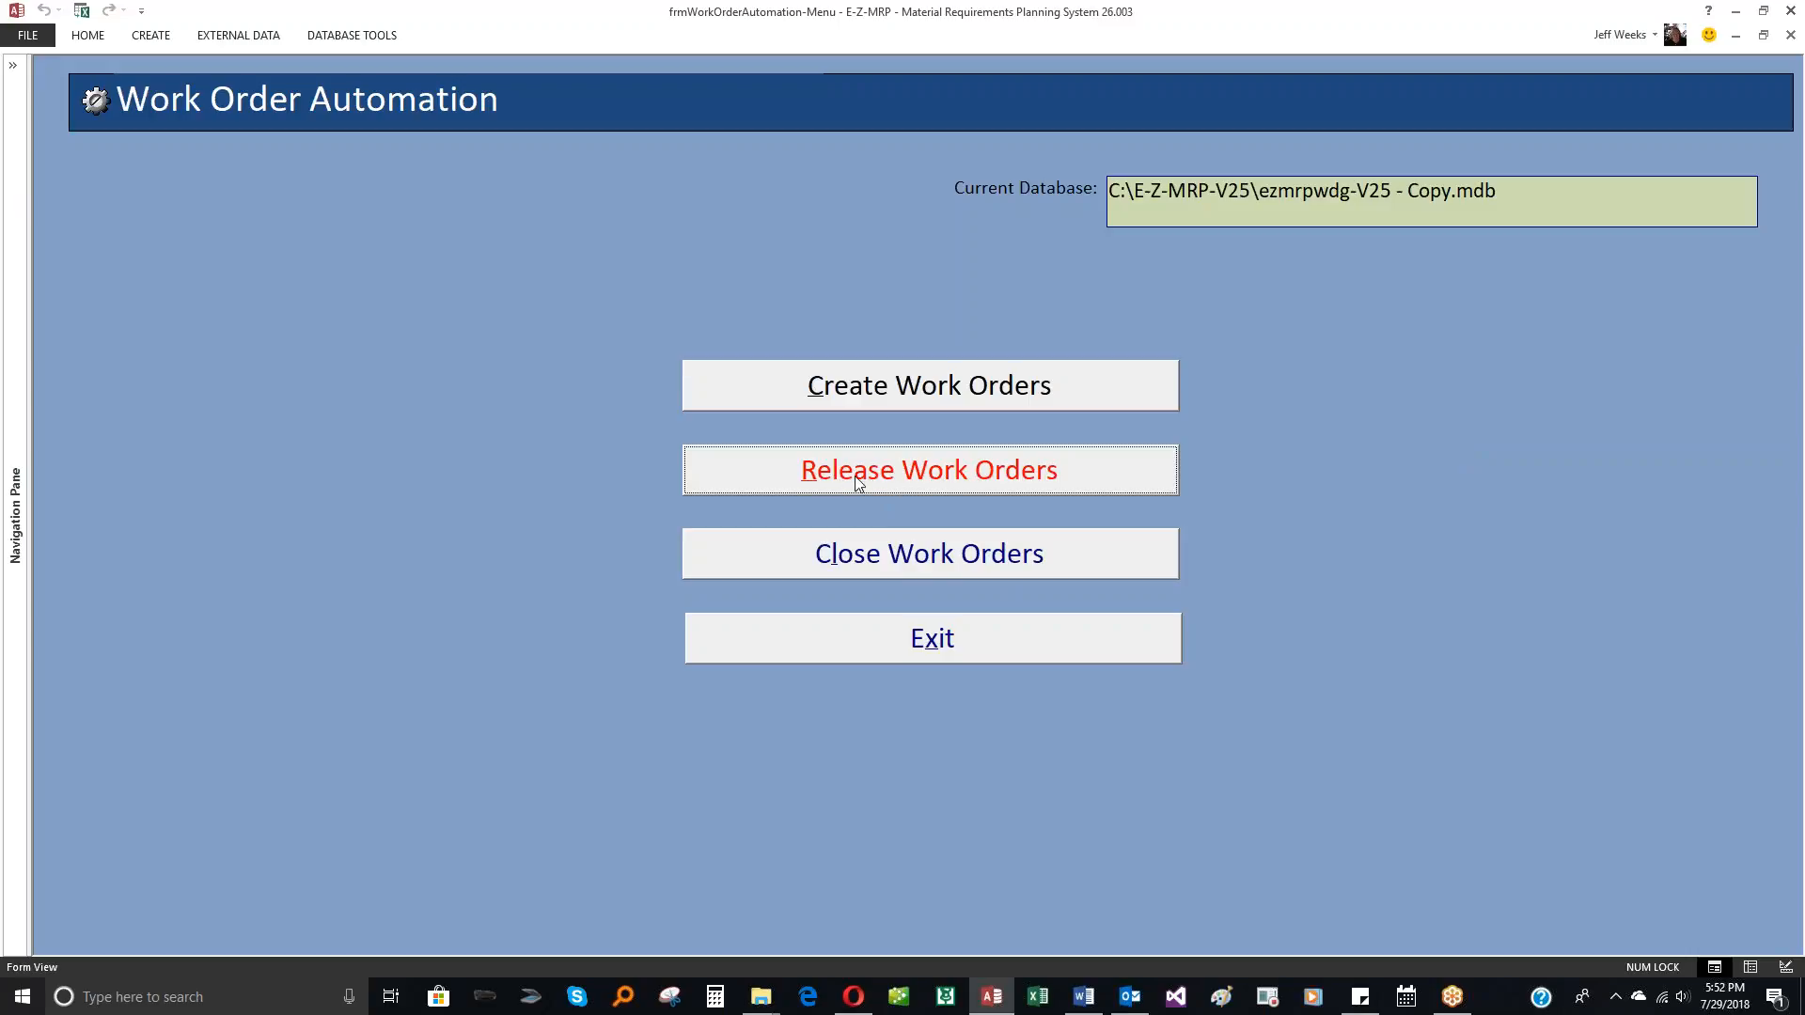
{"action": "left_click", "coordinate": [910, 480]}
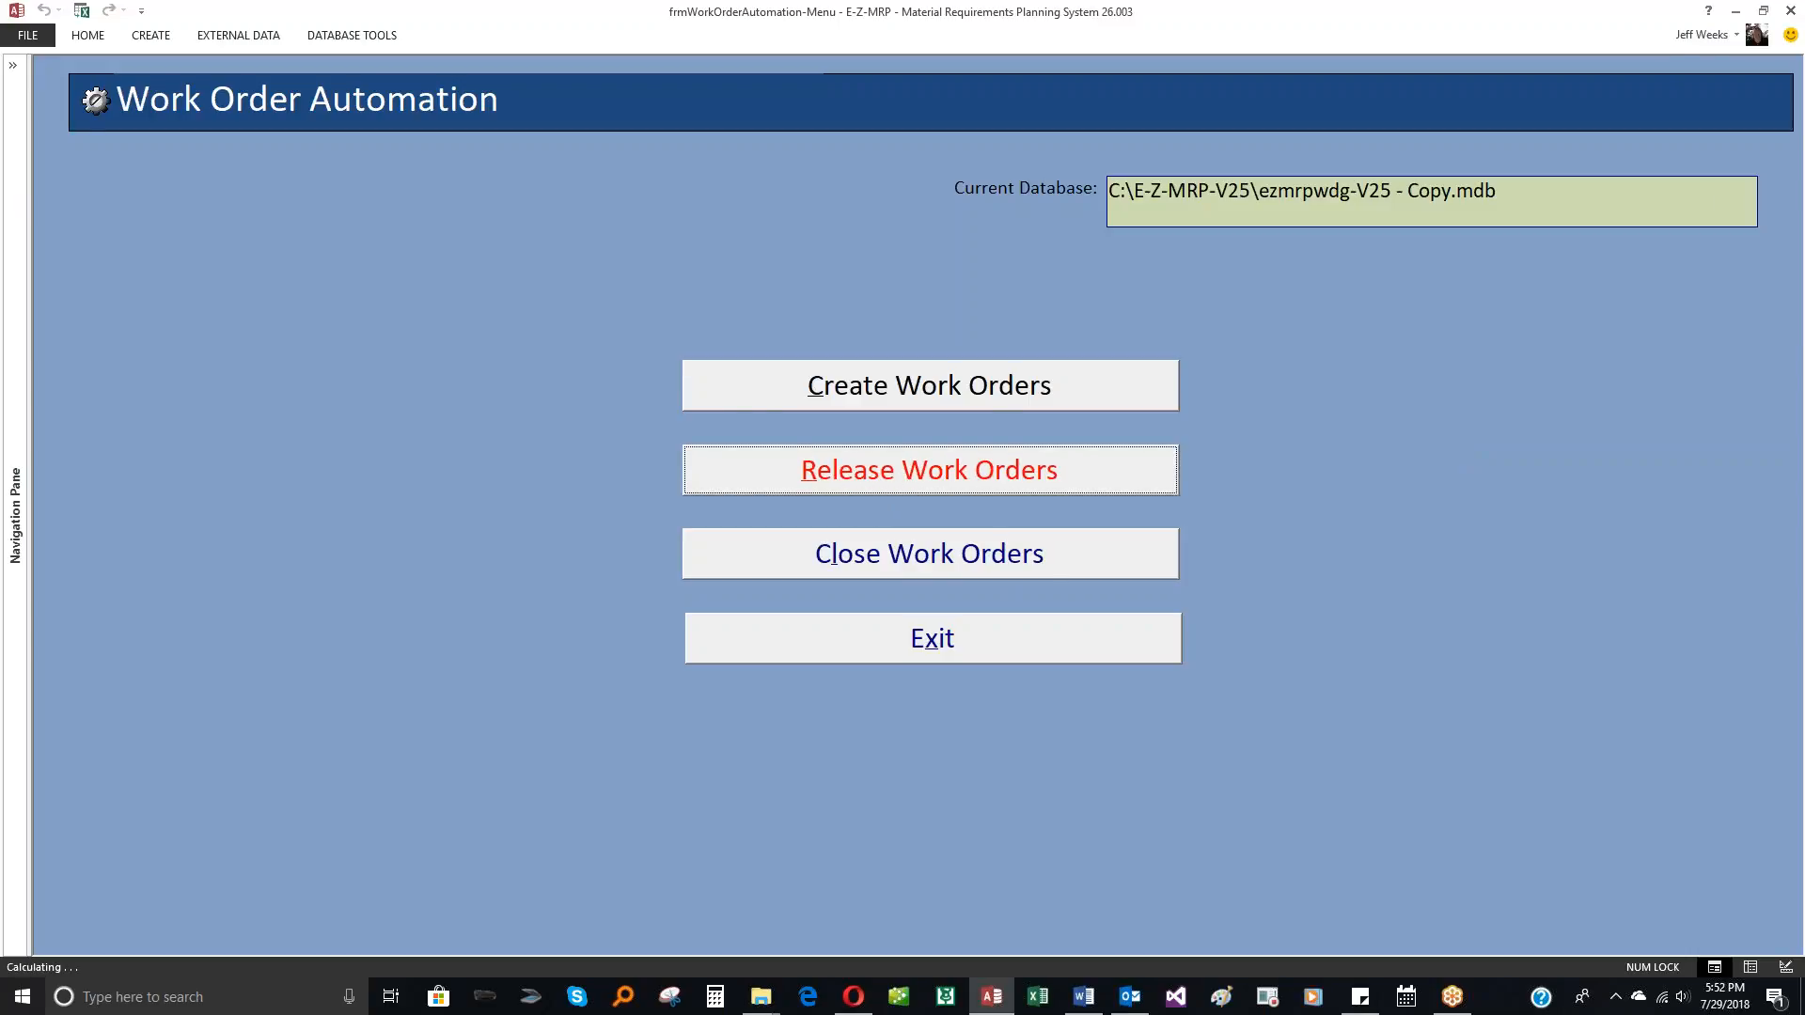
{"action": "left_click", "coordinate": [319, 854]}
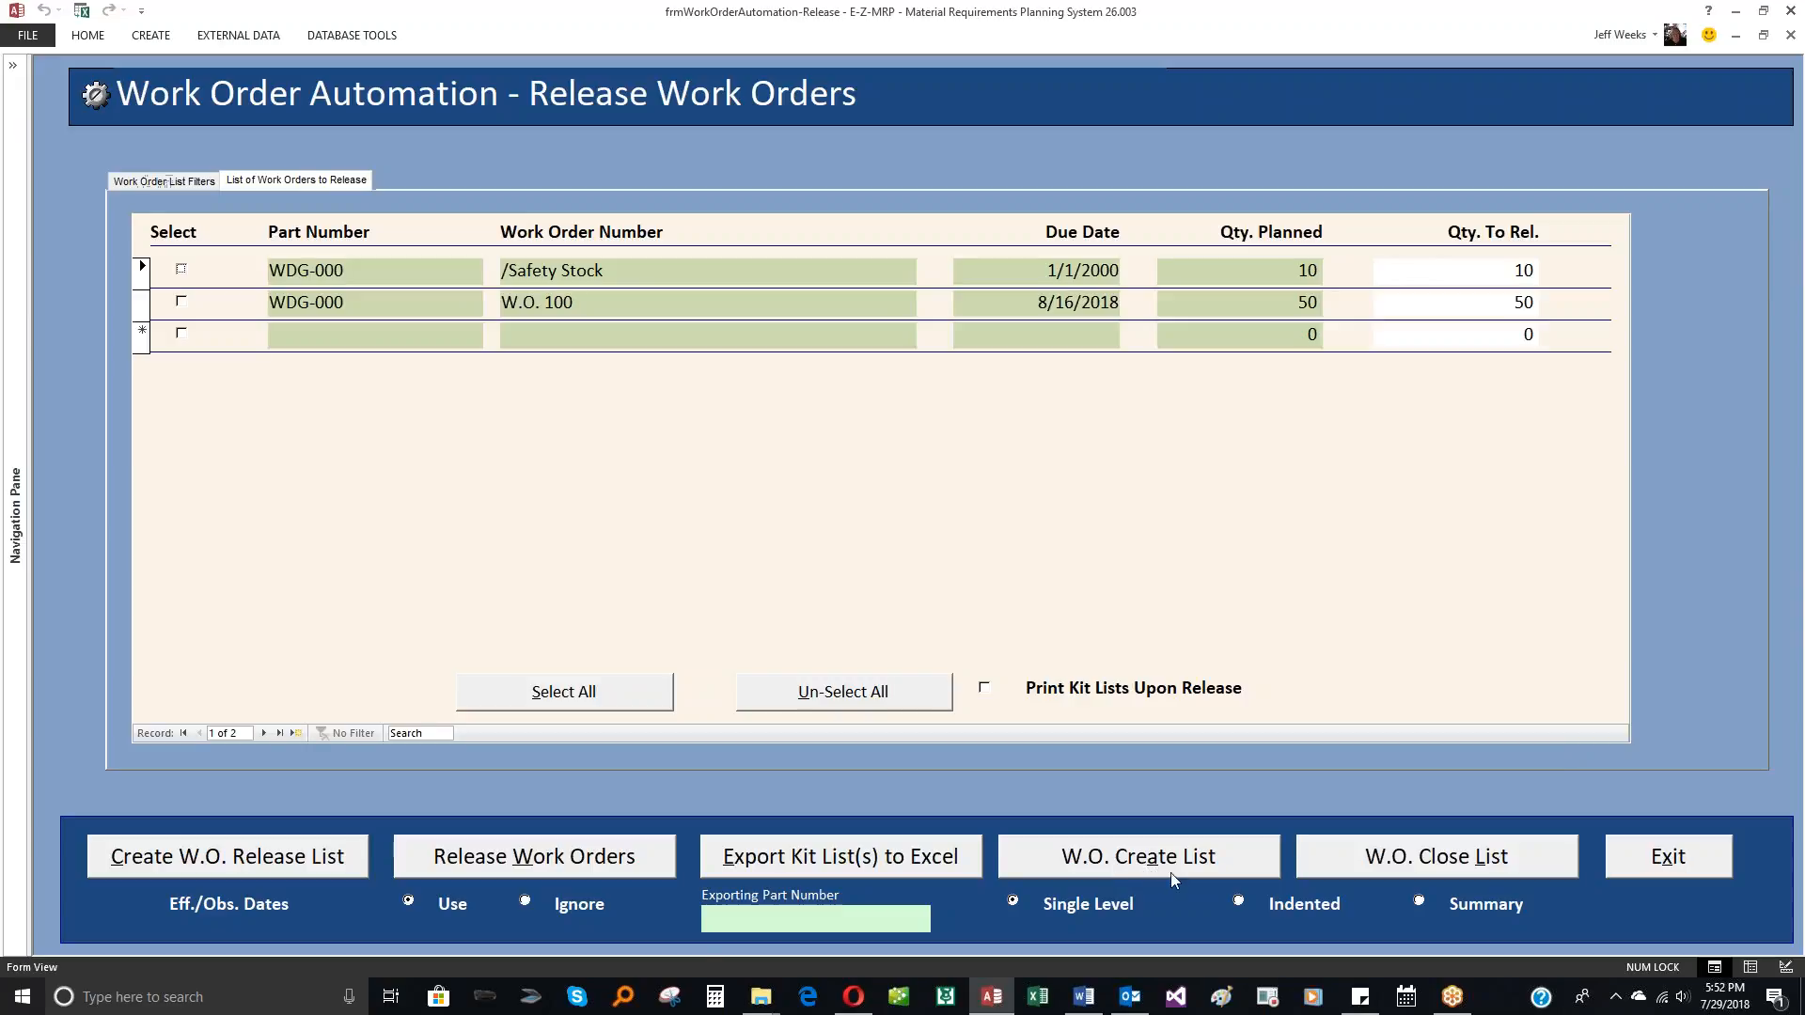
{"action": "left_click", "coordinate": [1702, 861]}
Step: Create the list of work orders to close, leaving the demand limit and all other filters blank
{"action": "left_click", "coordinate": [961, 574]}
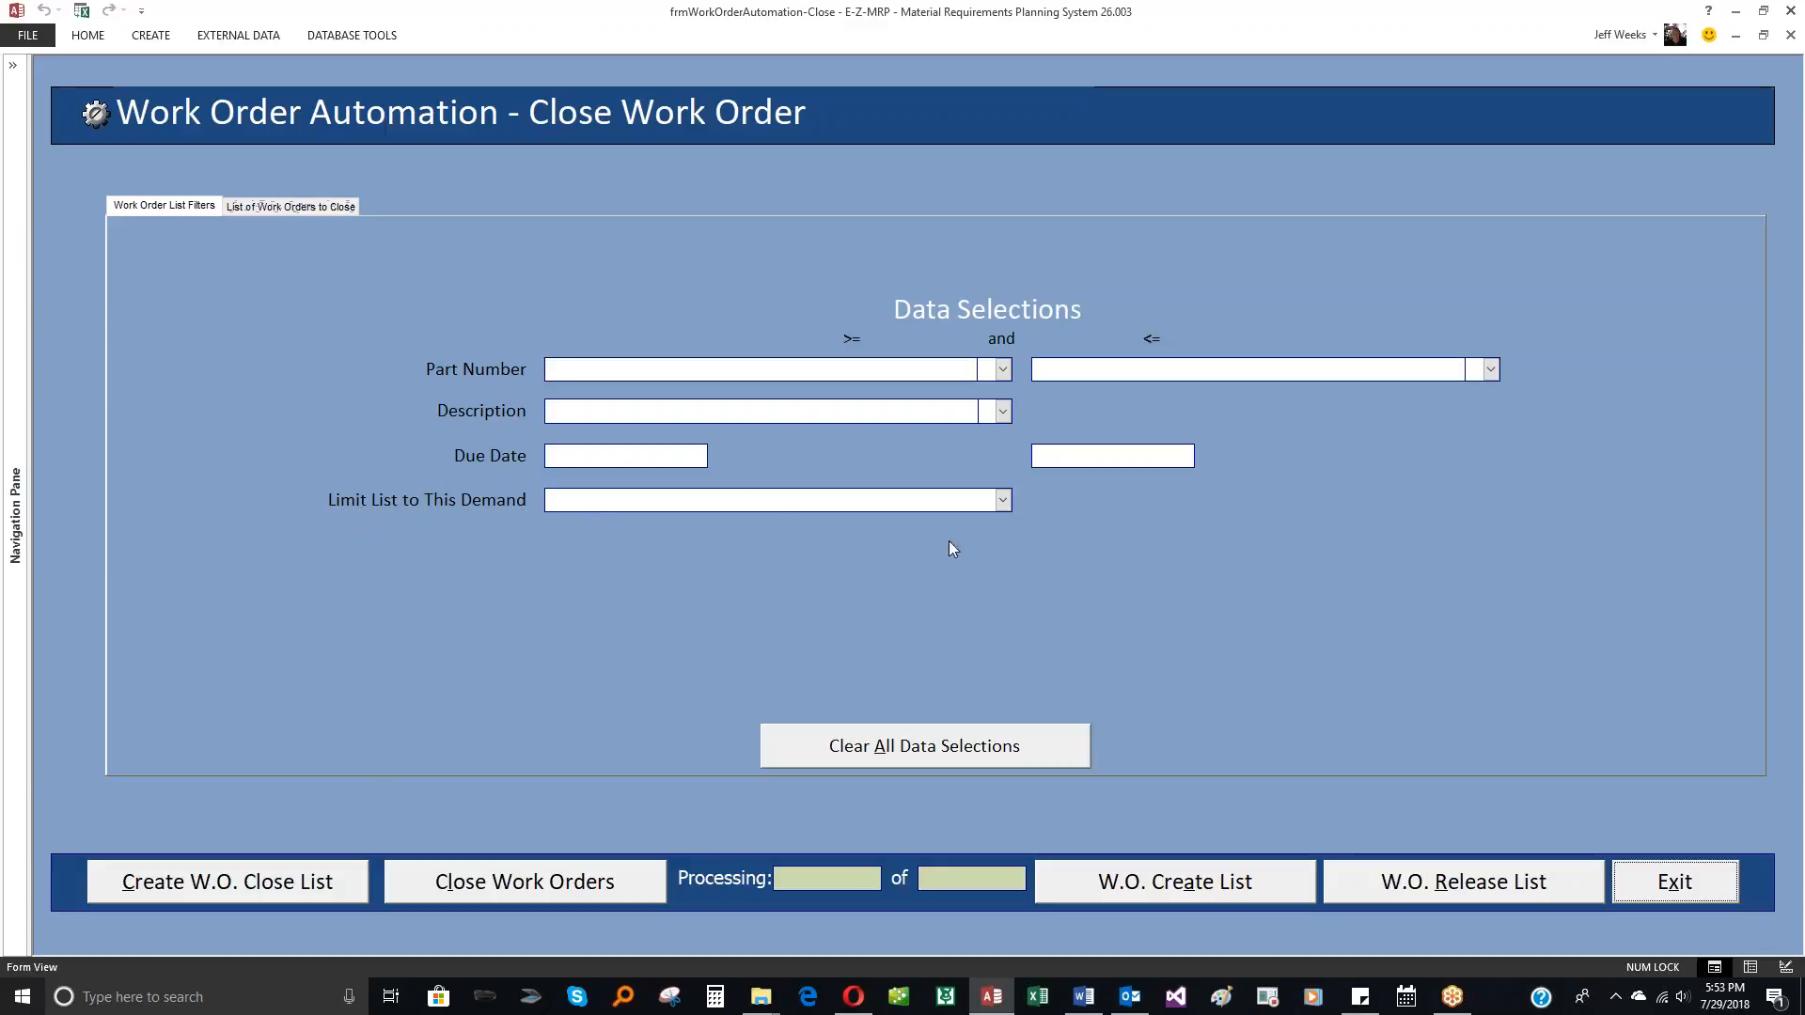
{"action": "left_click", "coordinate": [1004, 501]}
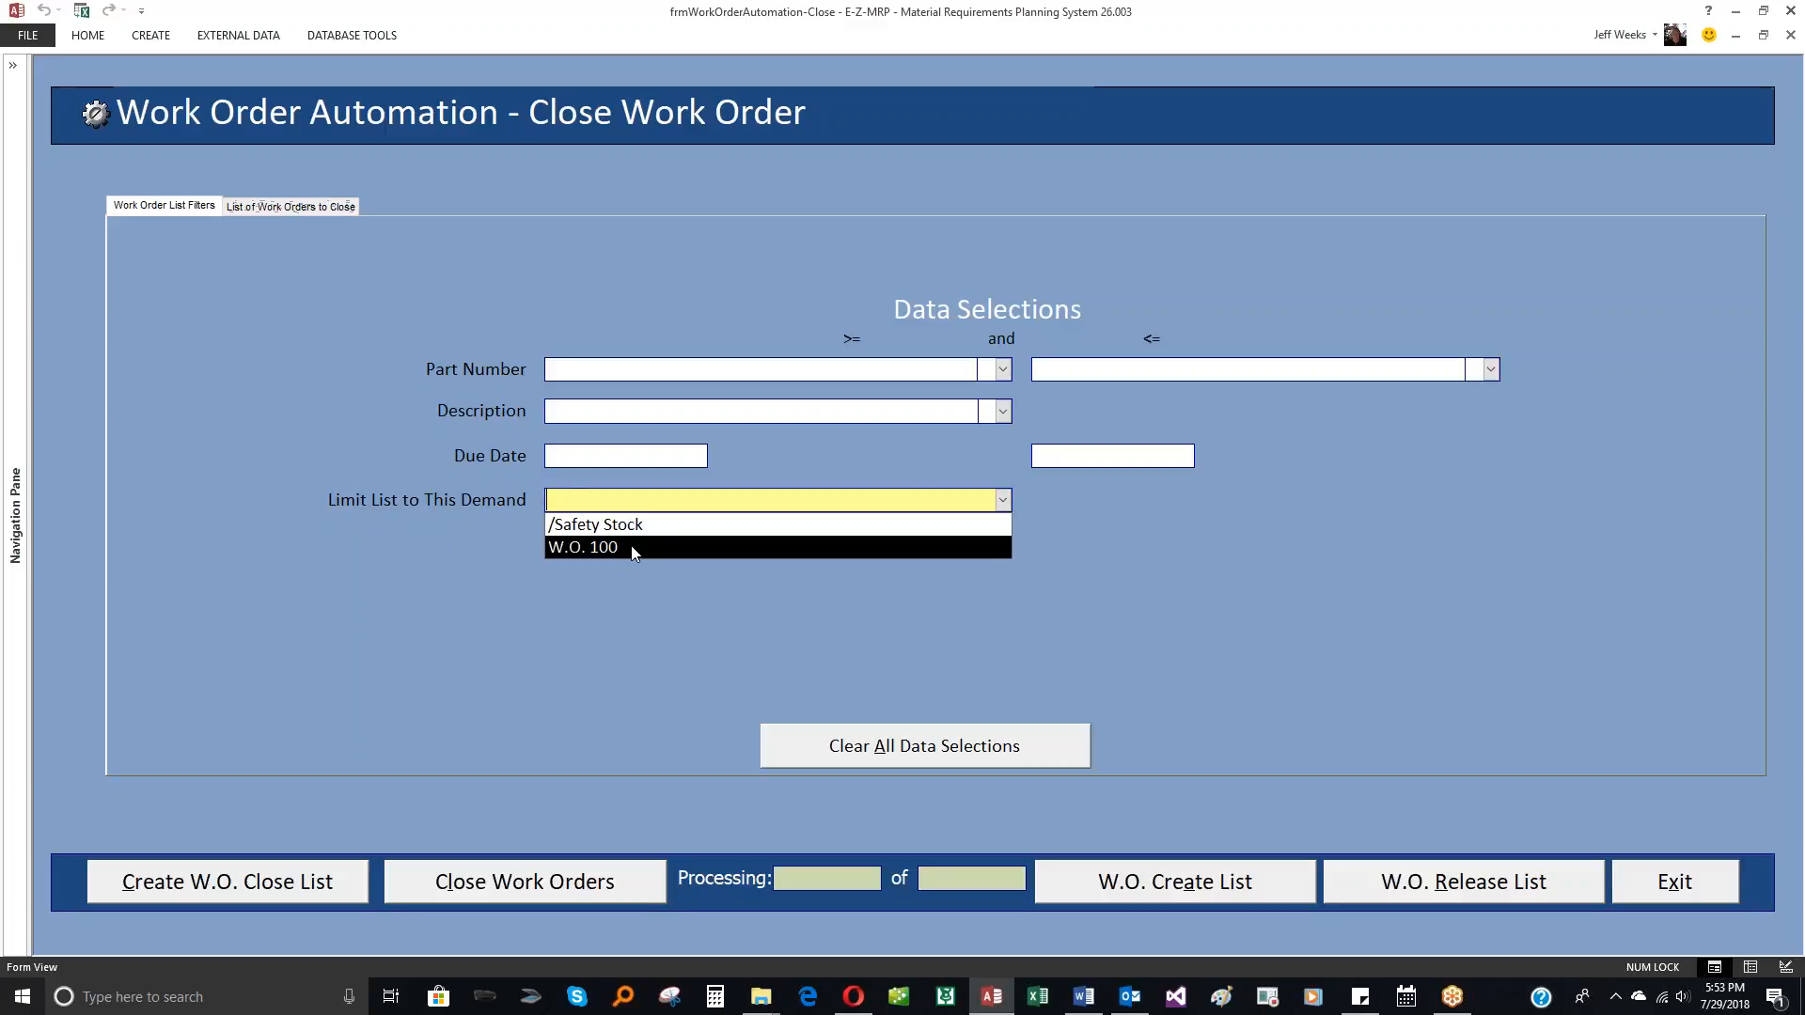
{"action": "left_click", "coordinate": [426, 543]}
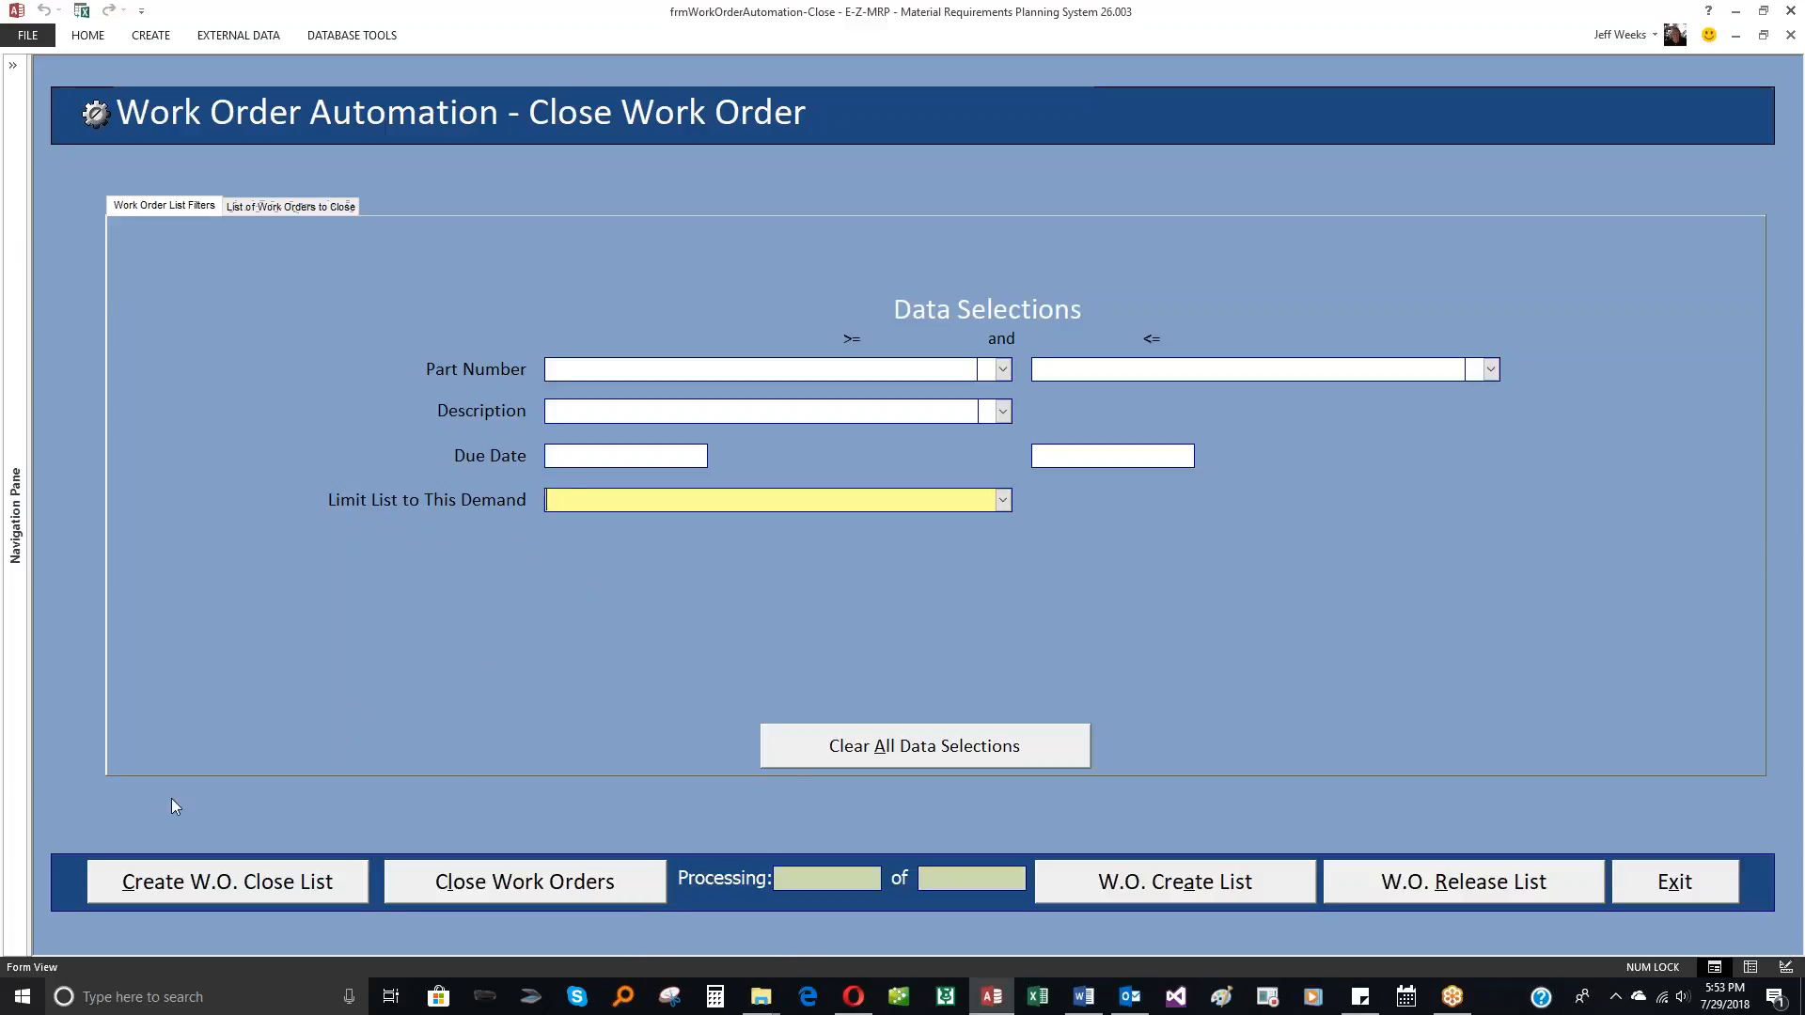
{"action": "left_click", "coordinate": [192, 889]}
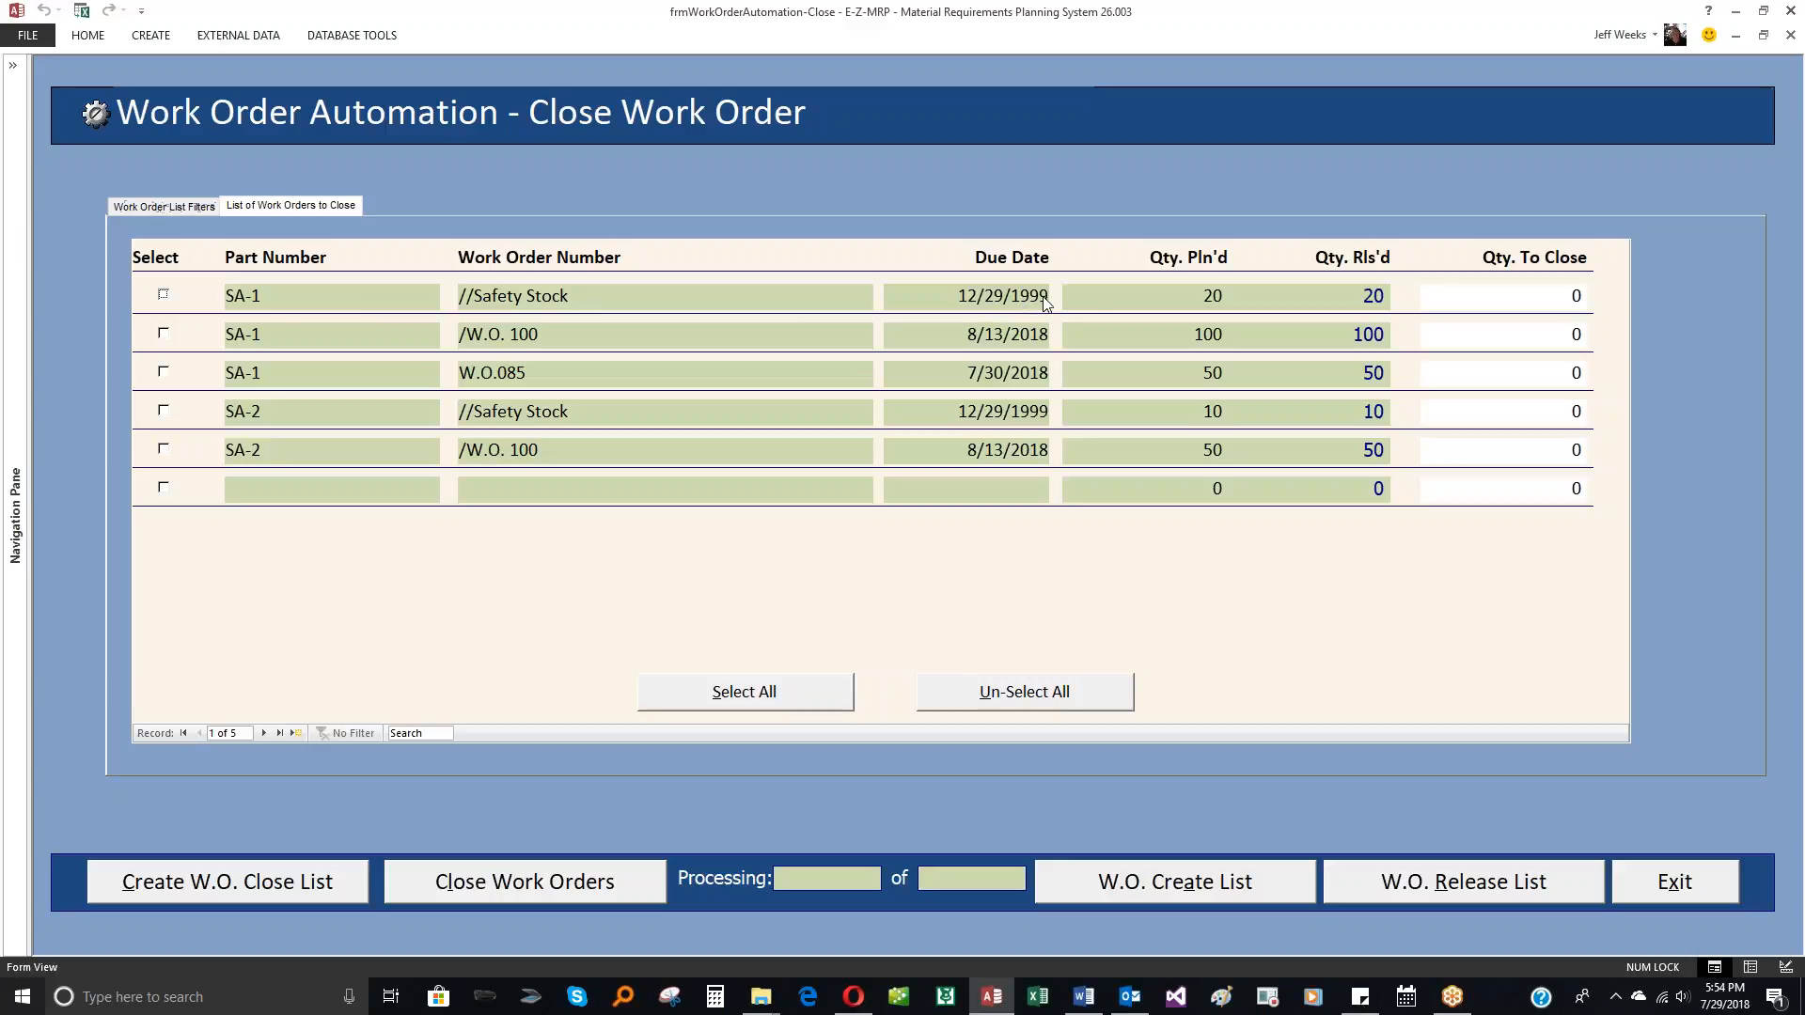
Step: Set the close quantities of the SA-1 work orders: 20 for //Safety Stock, 100 for /W.O. 100 and 50 for W.O.085
{"action": "left_click", "coordinate": [1546, 297]}
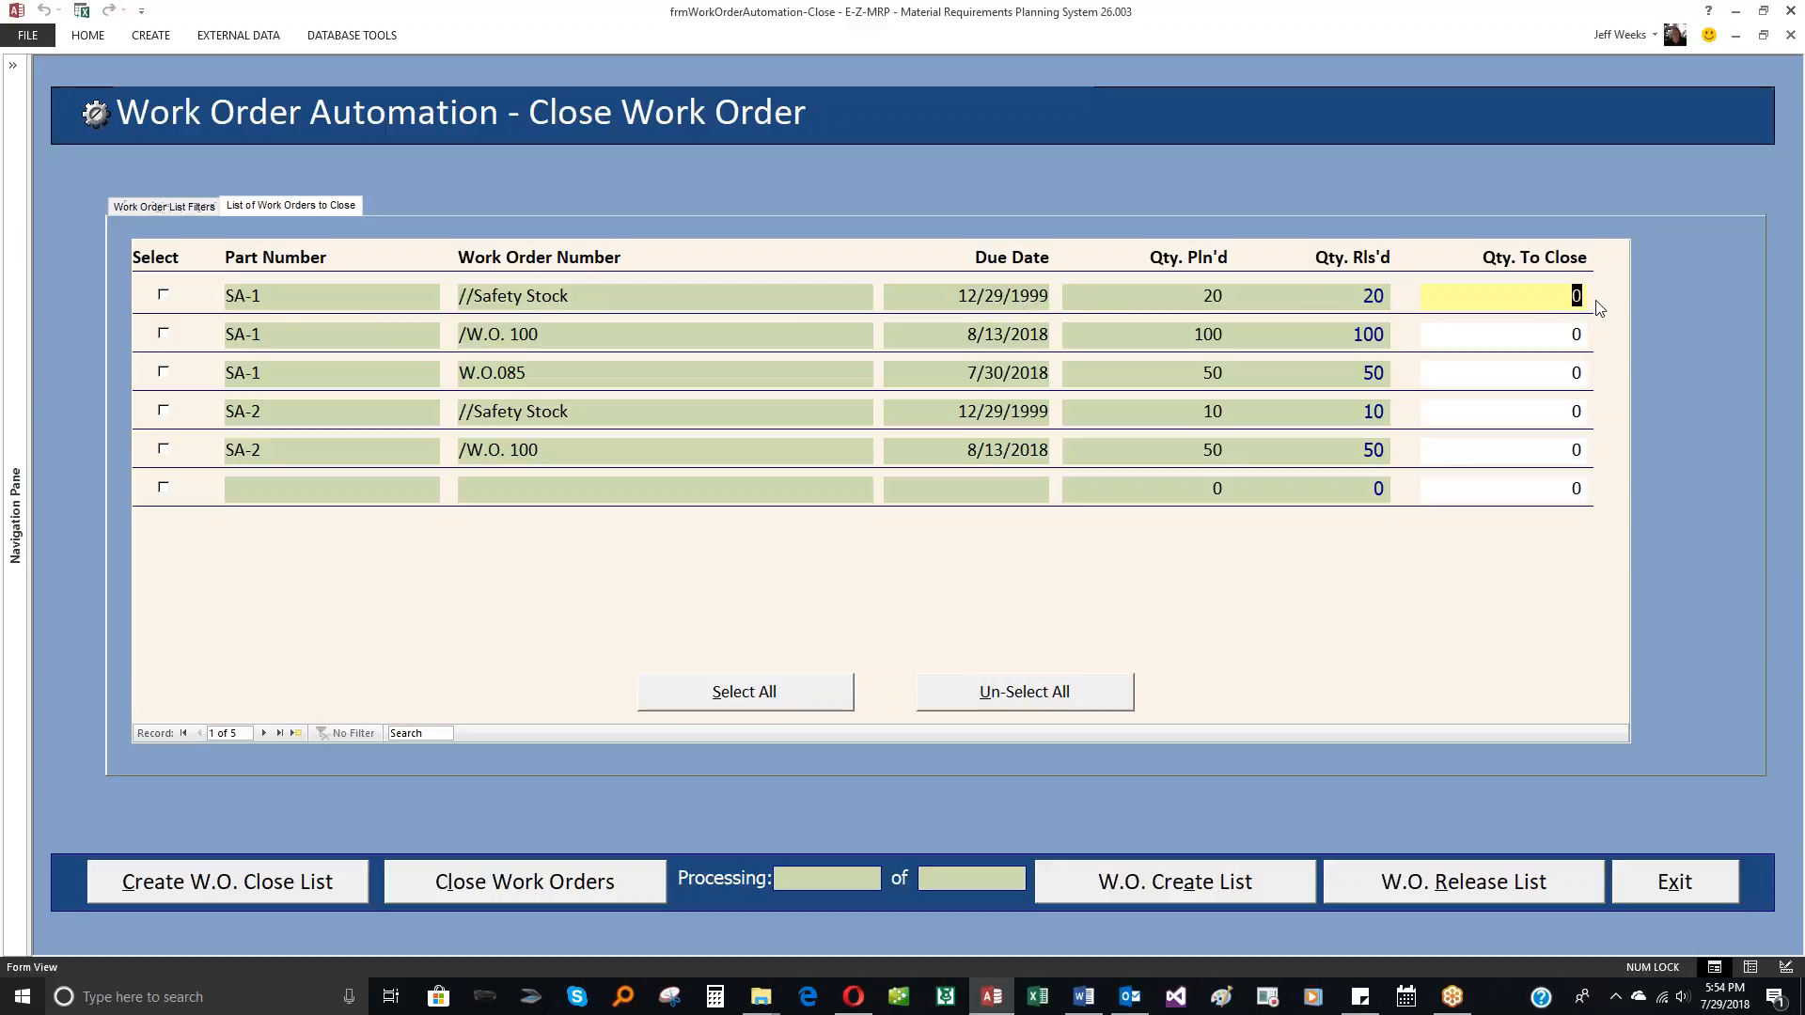
{"action": "type", "text": "20"}
{"action": "double_click", "coordinate": [1565, 336]}
{"action": "type", "text": "10"}
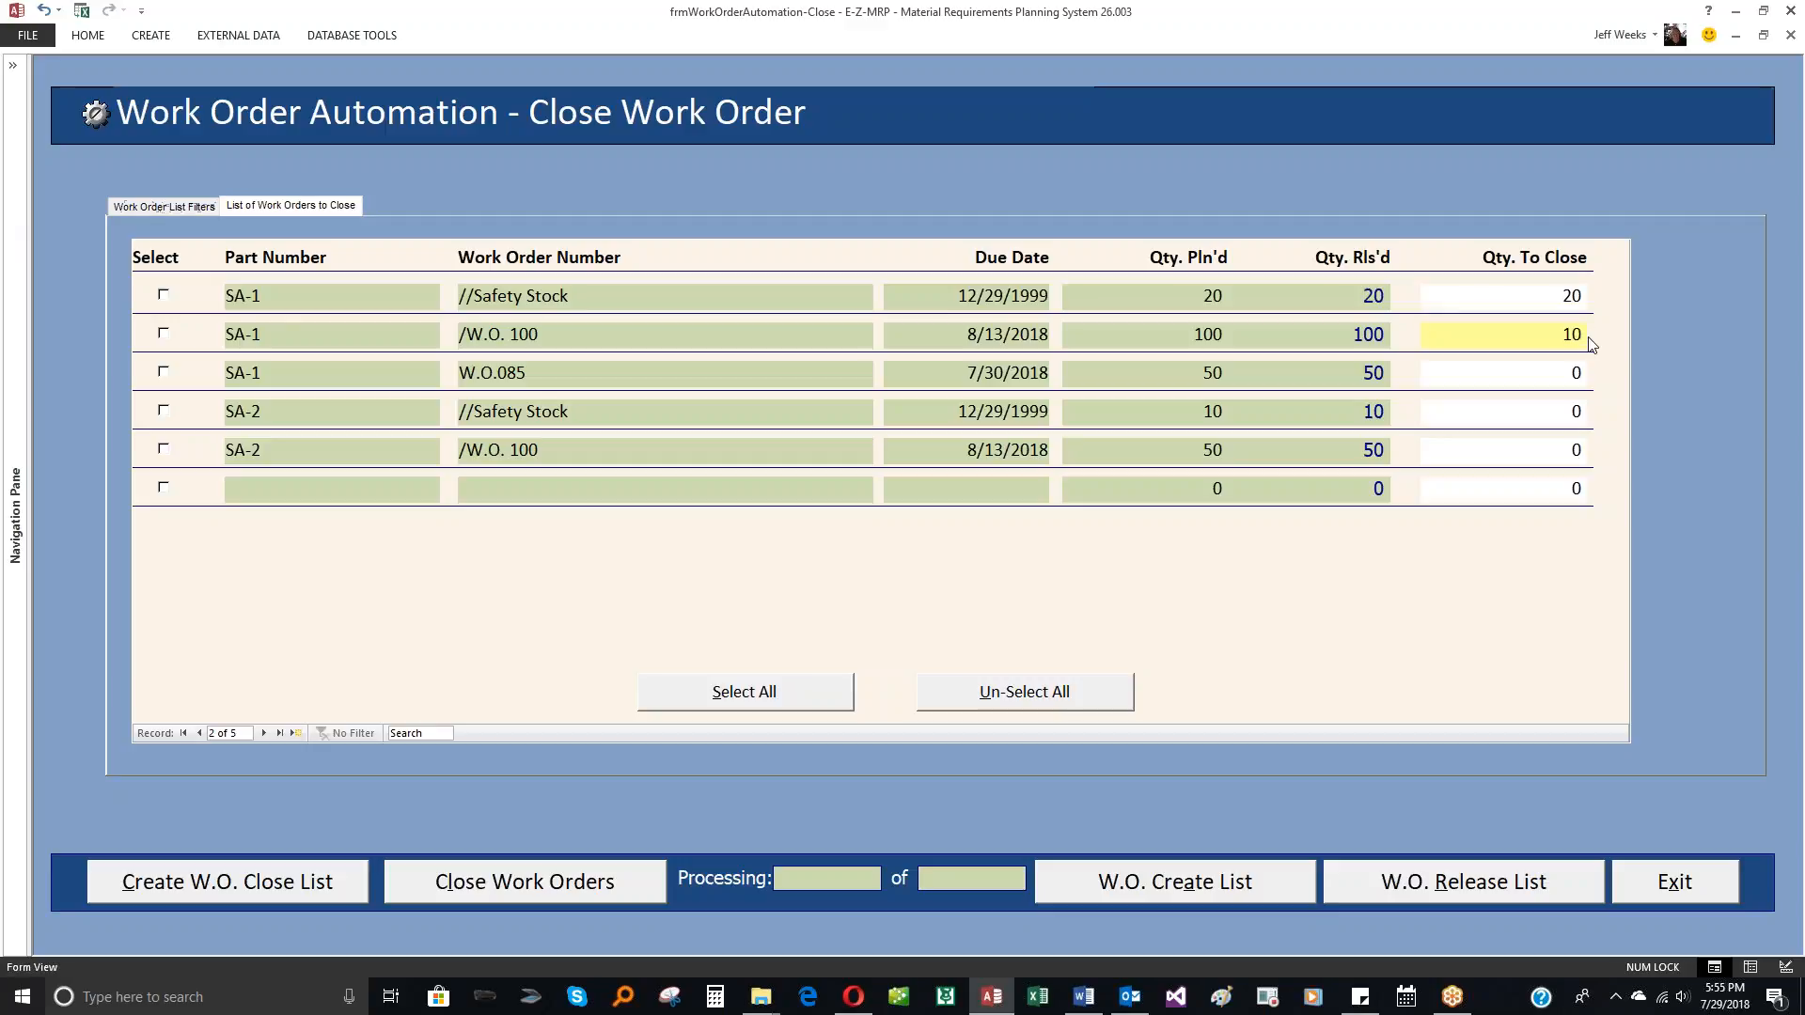
{"action": "type", "text": "0"}
{"action": "double_click", "coordinate": [1578, 374]}
{"action": "type", "text": "50"}
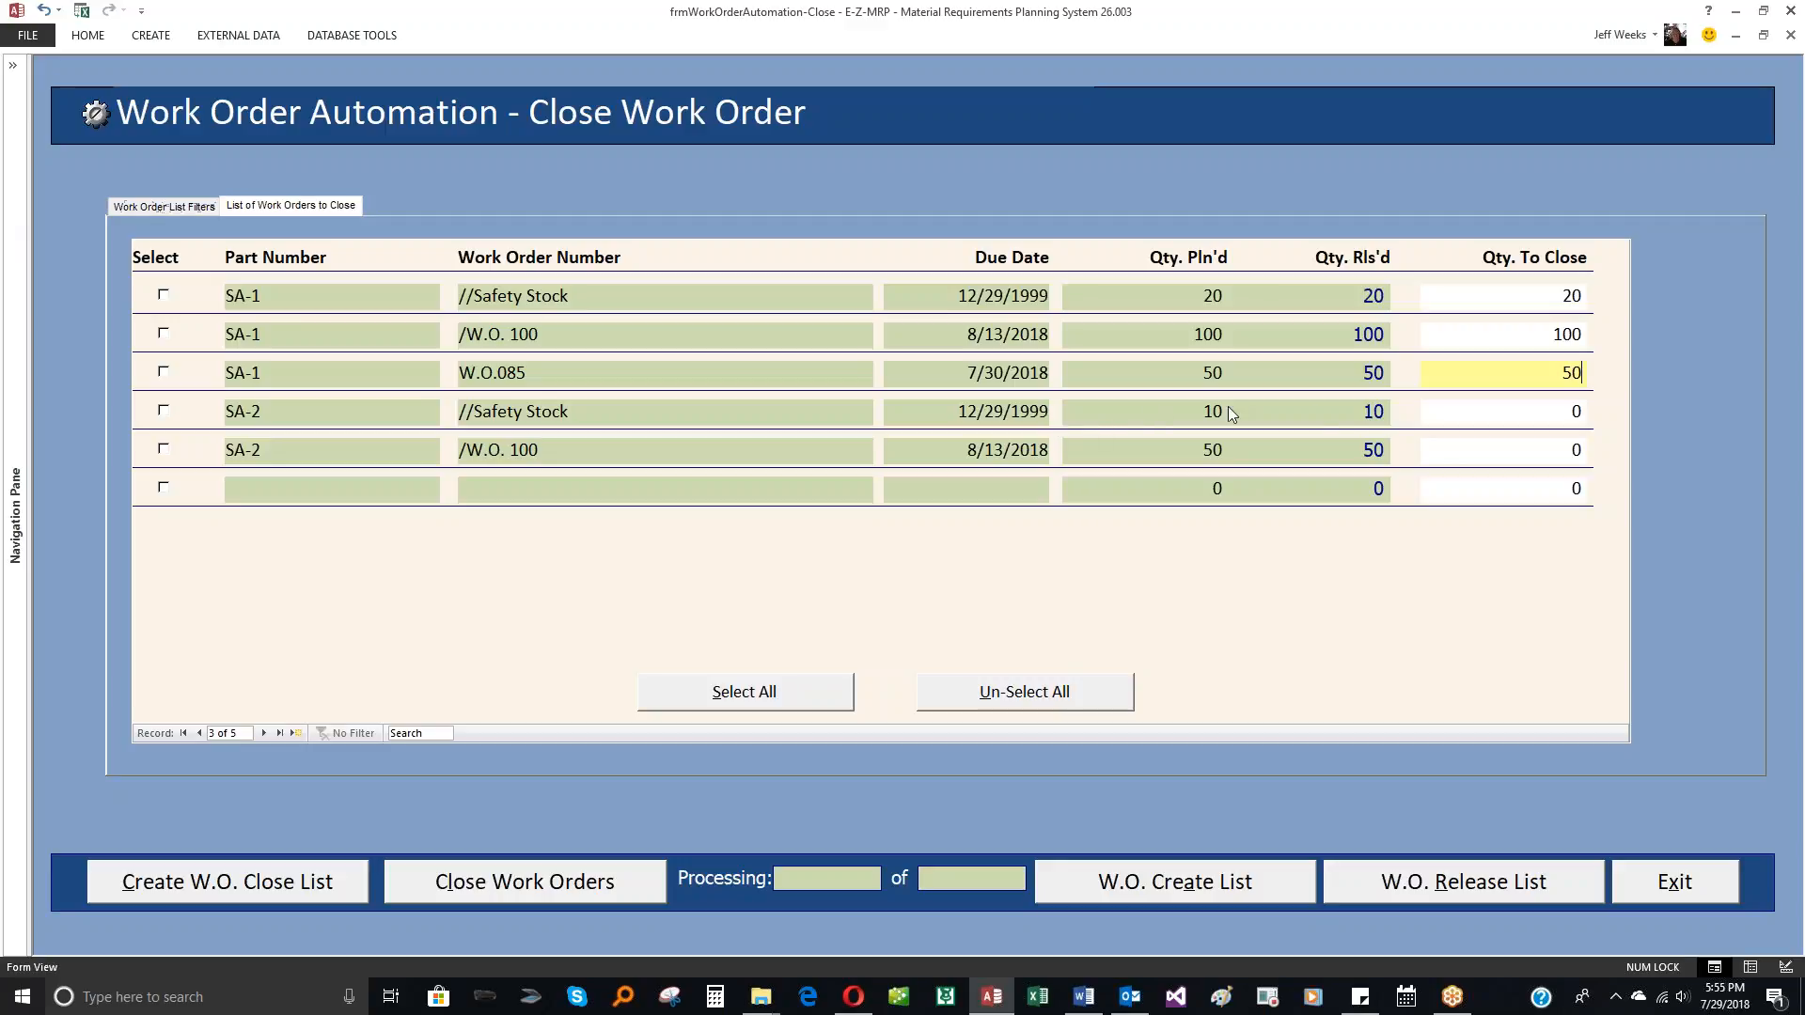
Step: Set the close quantities of the SA-2 work orders to 10 for //Safety Stock and 50 for /W.O. 100
{"action": "double_click", "coordinate": [1578, 412]}
{"action": "type", "text": "10"}
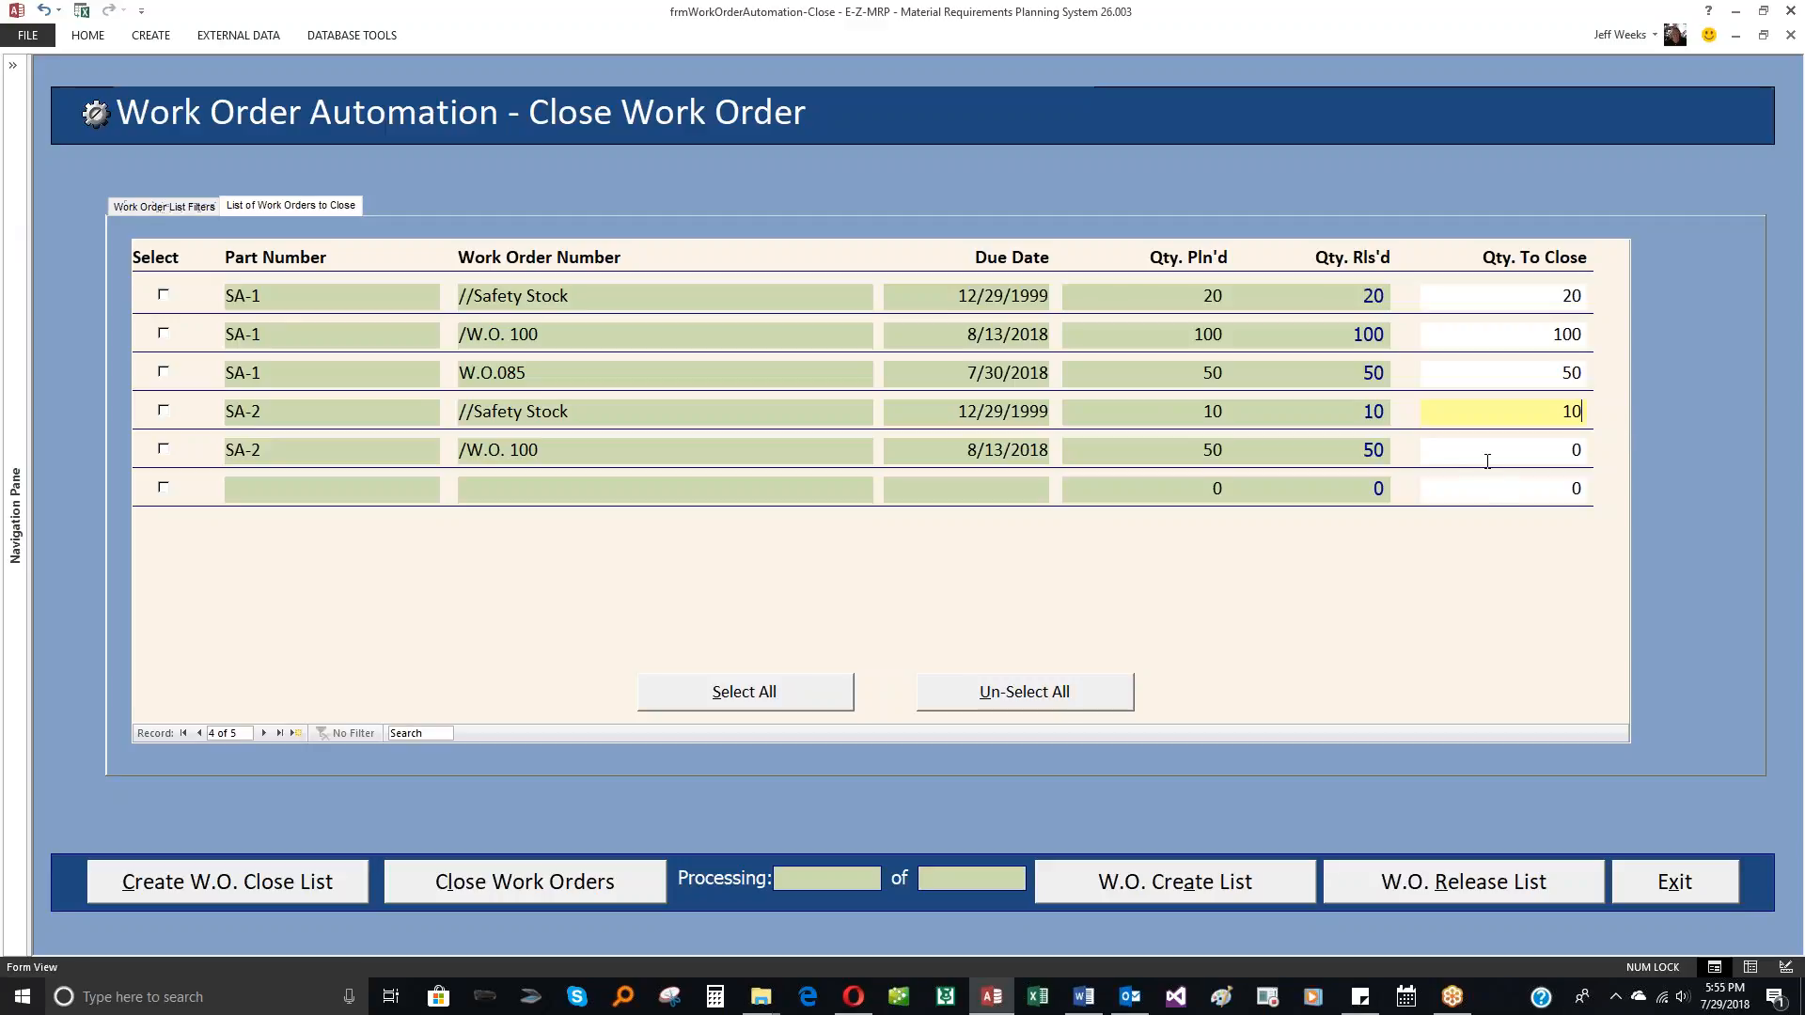
{"action": "double_click", "coordinate": [1577, 450]}
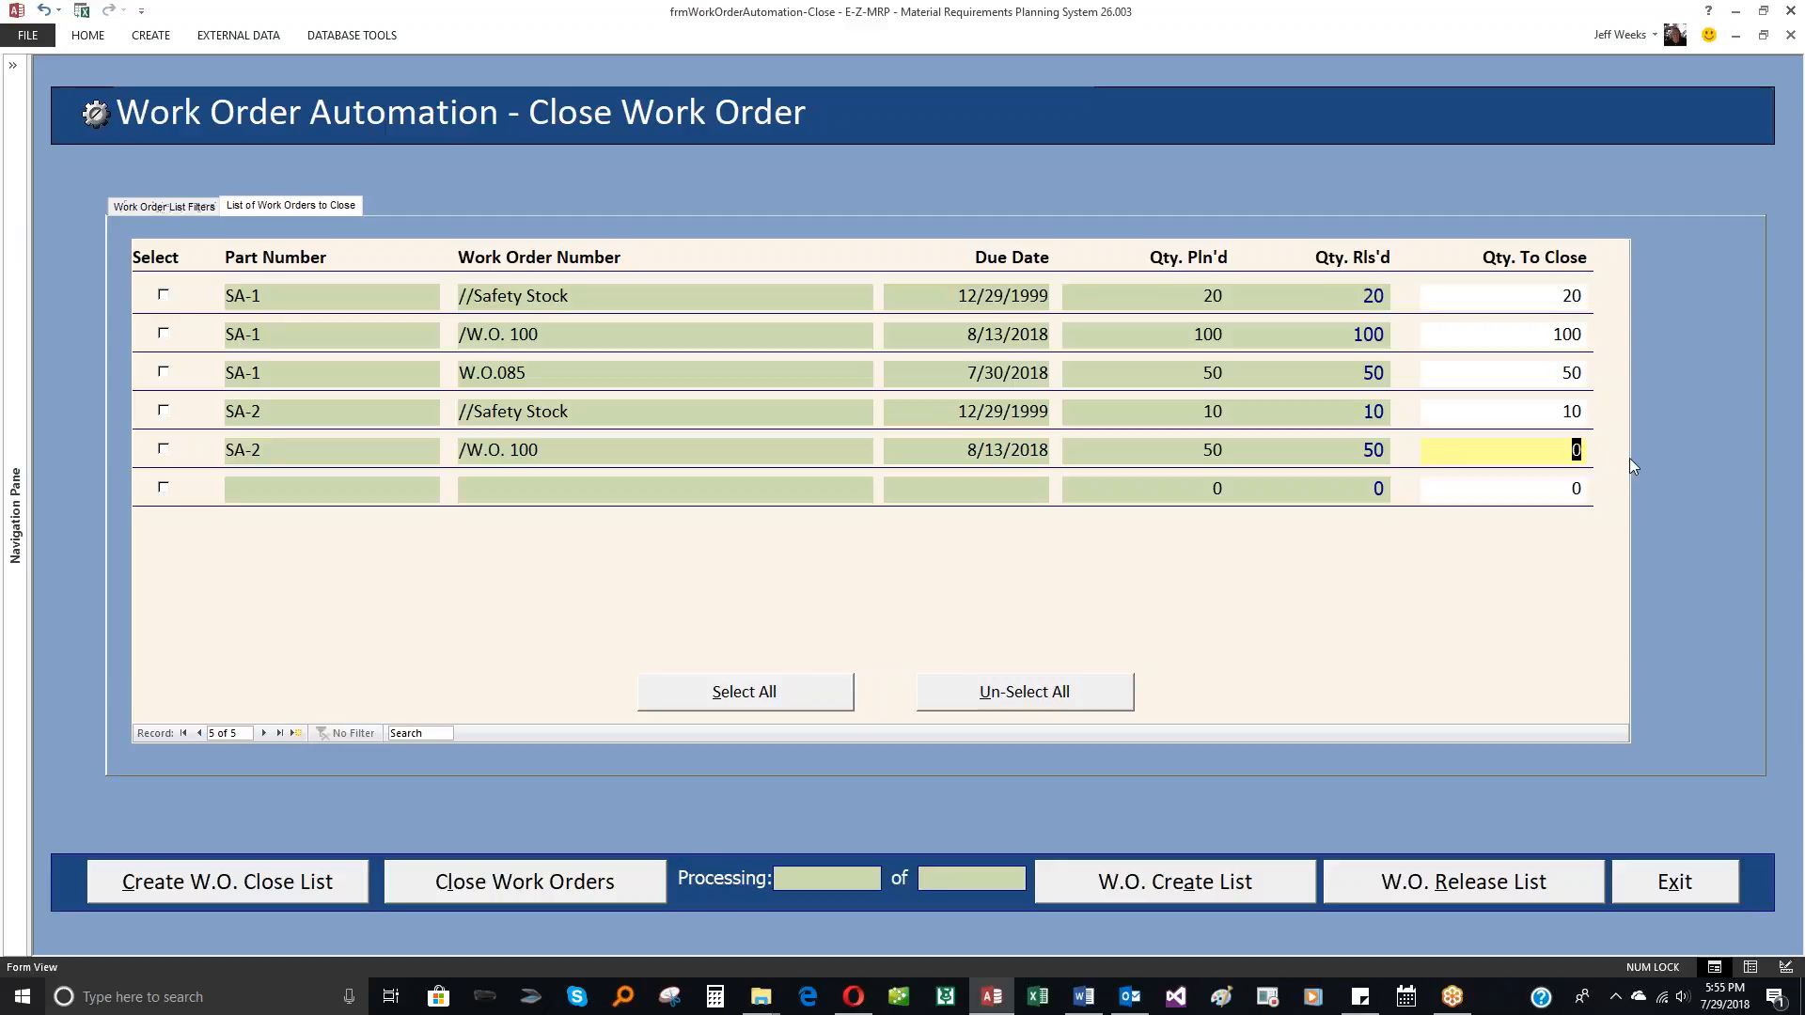
{"action": "type", "text": "50"}
Step: Select all listed work orders at once, saving the conflicting record, and clear the selection again
{"action": "left_click", "coordinate": [798, 701]}
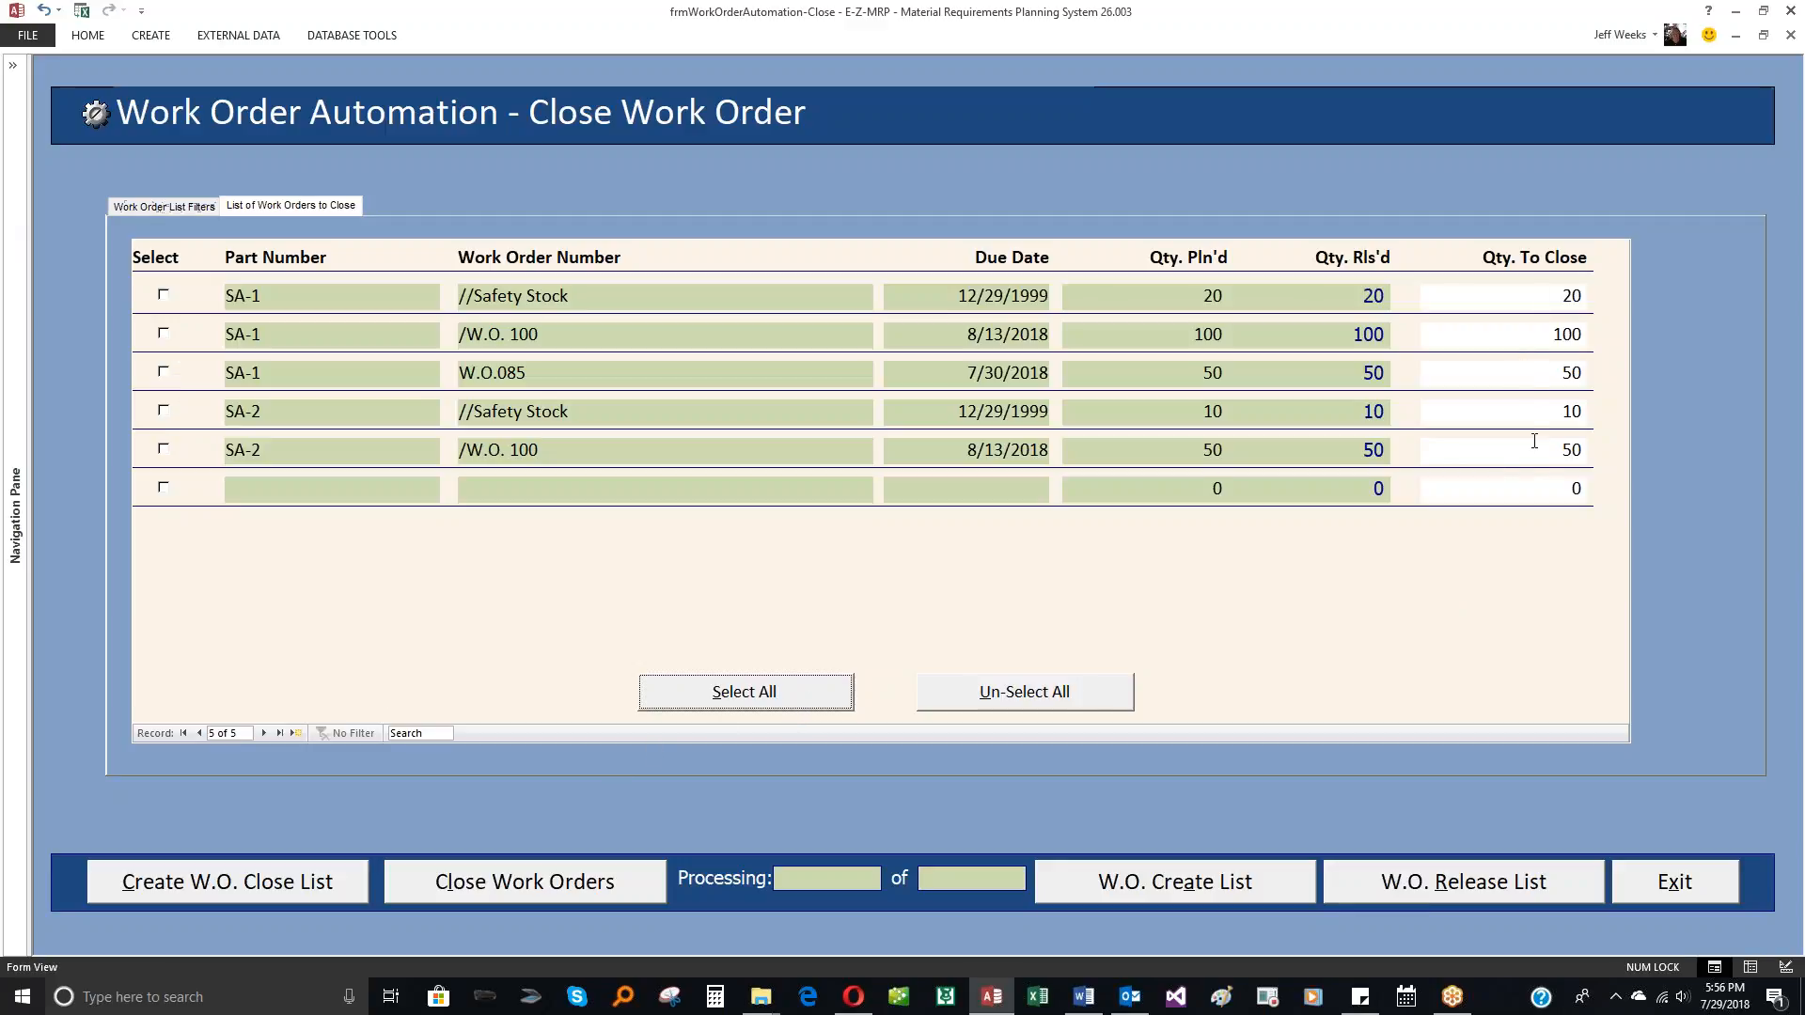
{"action": "left_click", "coordinate": [775, 703]}
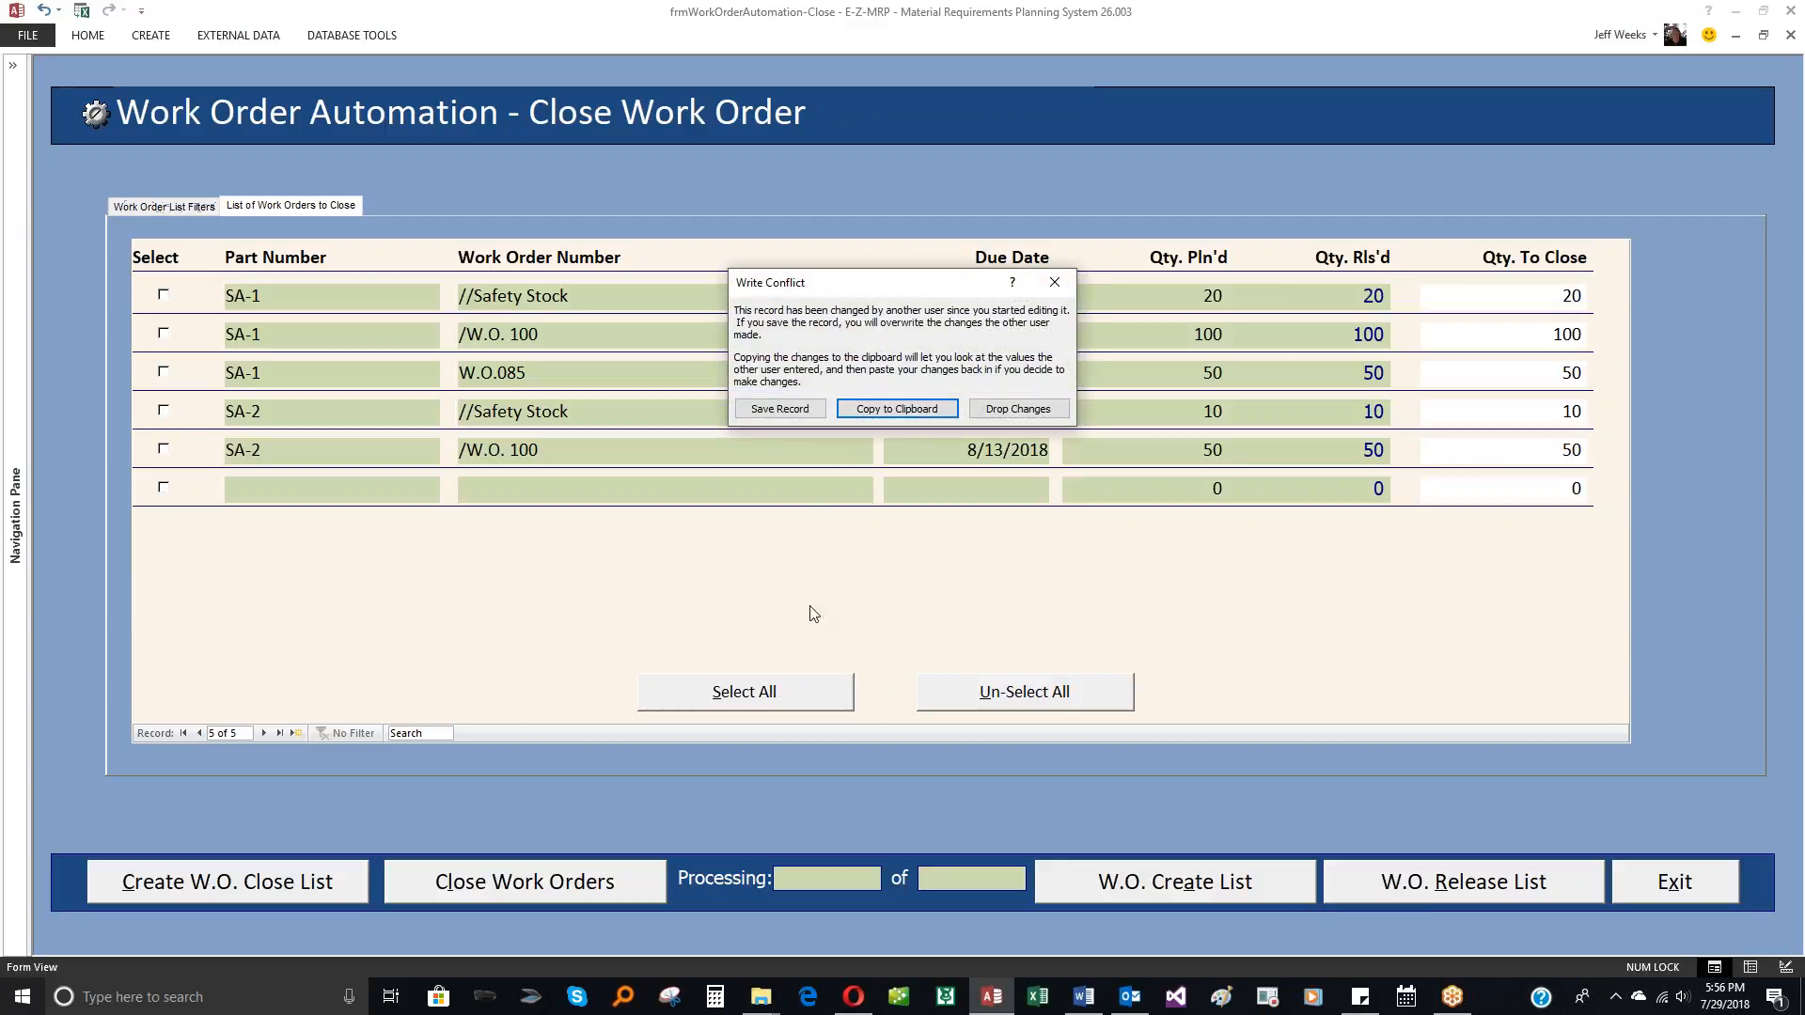
{"action": "left_click", "coordinate": [782, 410]}
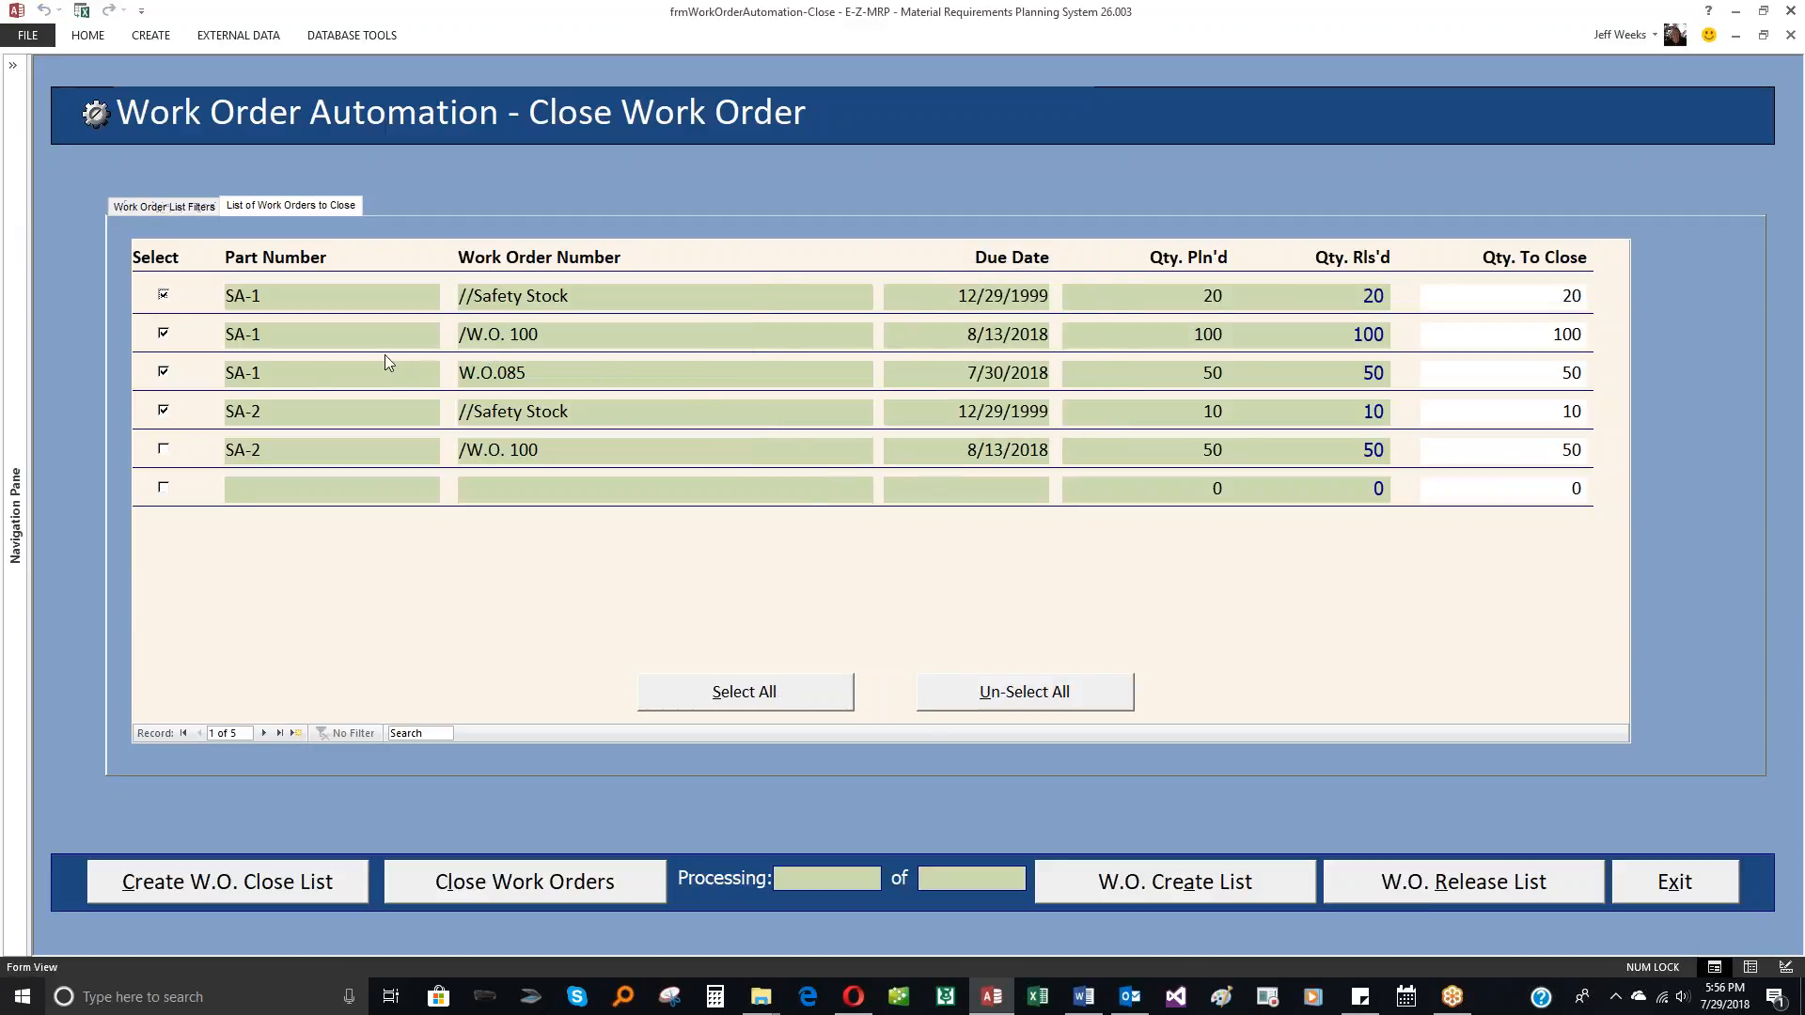
{"action": "left_click", "coordinate": [164, 450]}
{"action": "left_click", "coordinate": [1004, 693]}
Step: Select the five SA-1 and SA-2 work orders individually and start closing them
{"action": "left_click", "coordinate": [164, 450]}
{"action": "left_click", "coordinate": [163, 296]}
{"action": "left_click", "coordinate": [164, 336]}
{"action": "left_click", "coordinate": [163, 373]}
{"action": "left_click", "coordinate": [164, 412]}
{"action": "left_click", "coordinate": [165, 450]}
{"action": "left_click", "coordinate": [469, 890]}
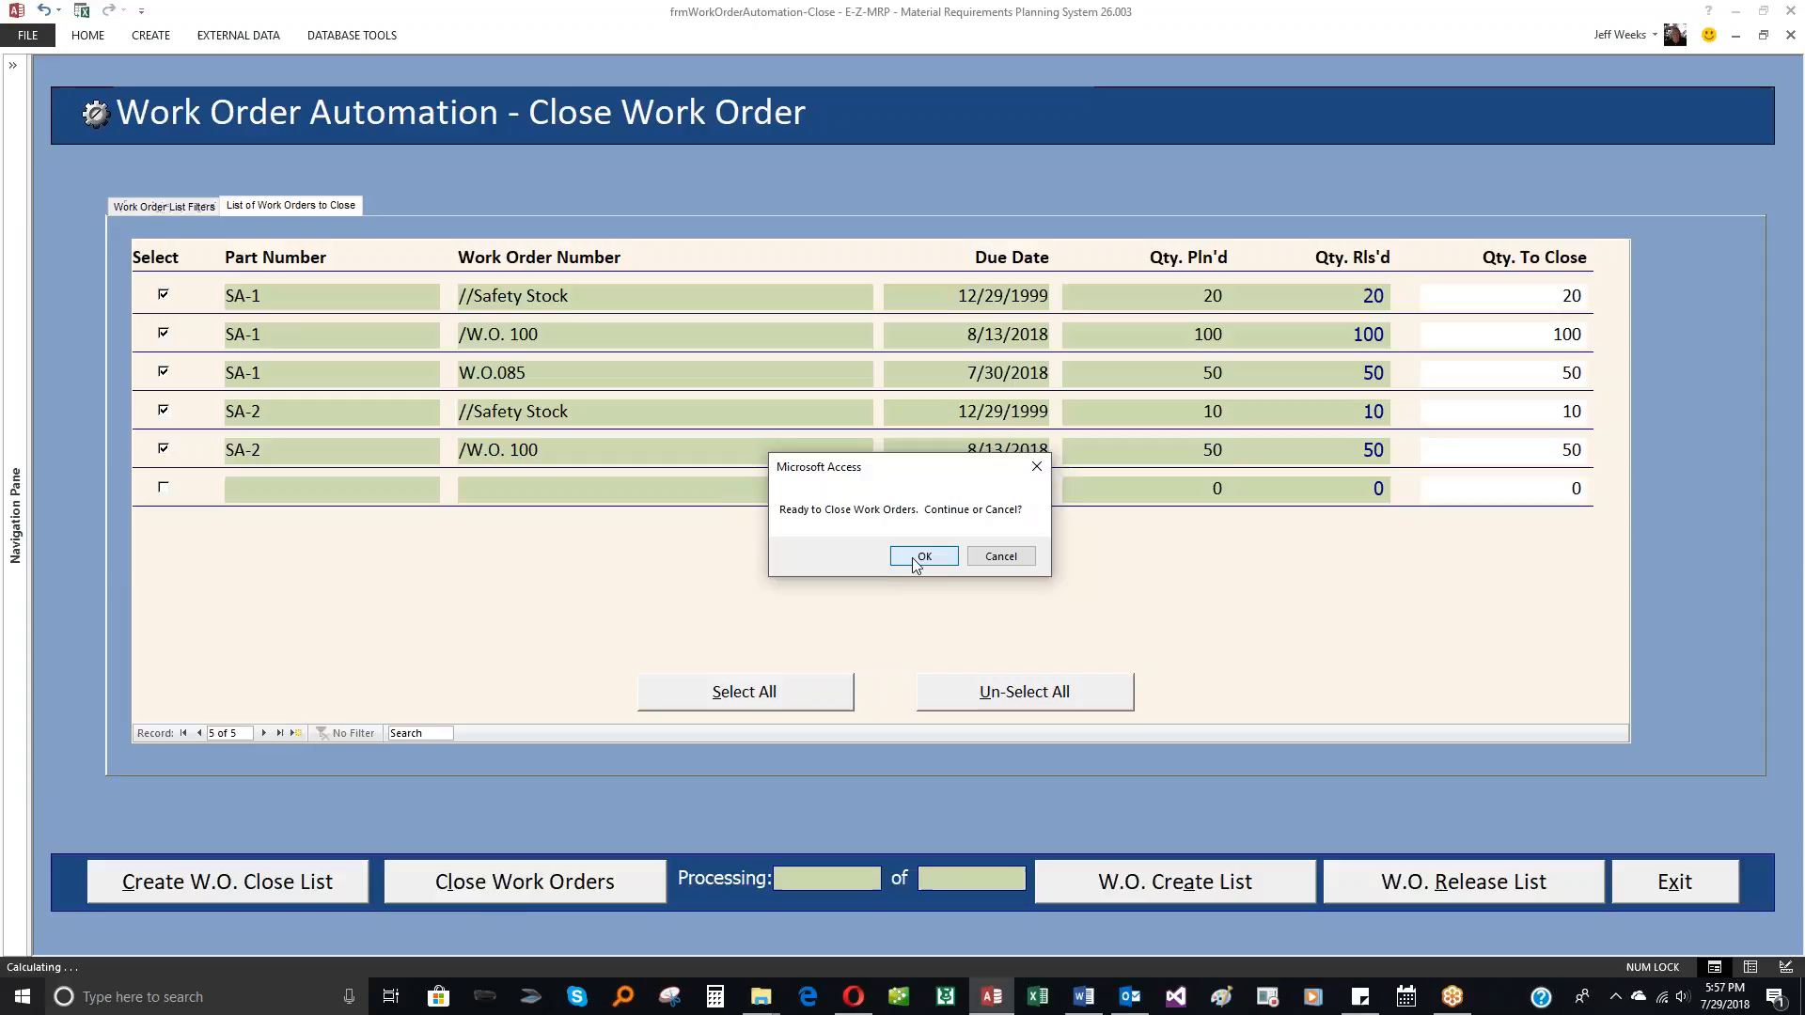
{"action": "left_click", "coordinate": [923, 557]}
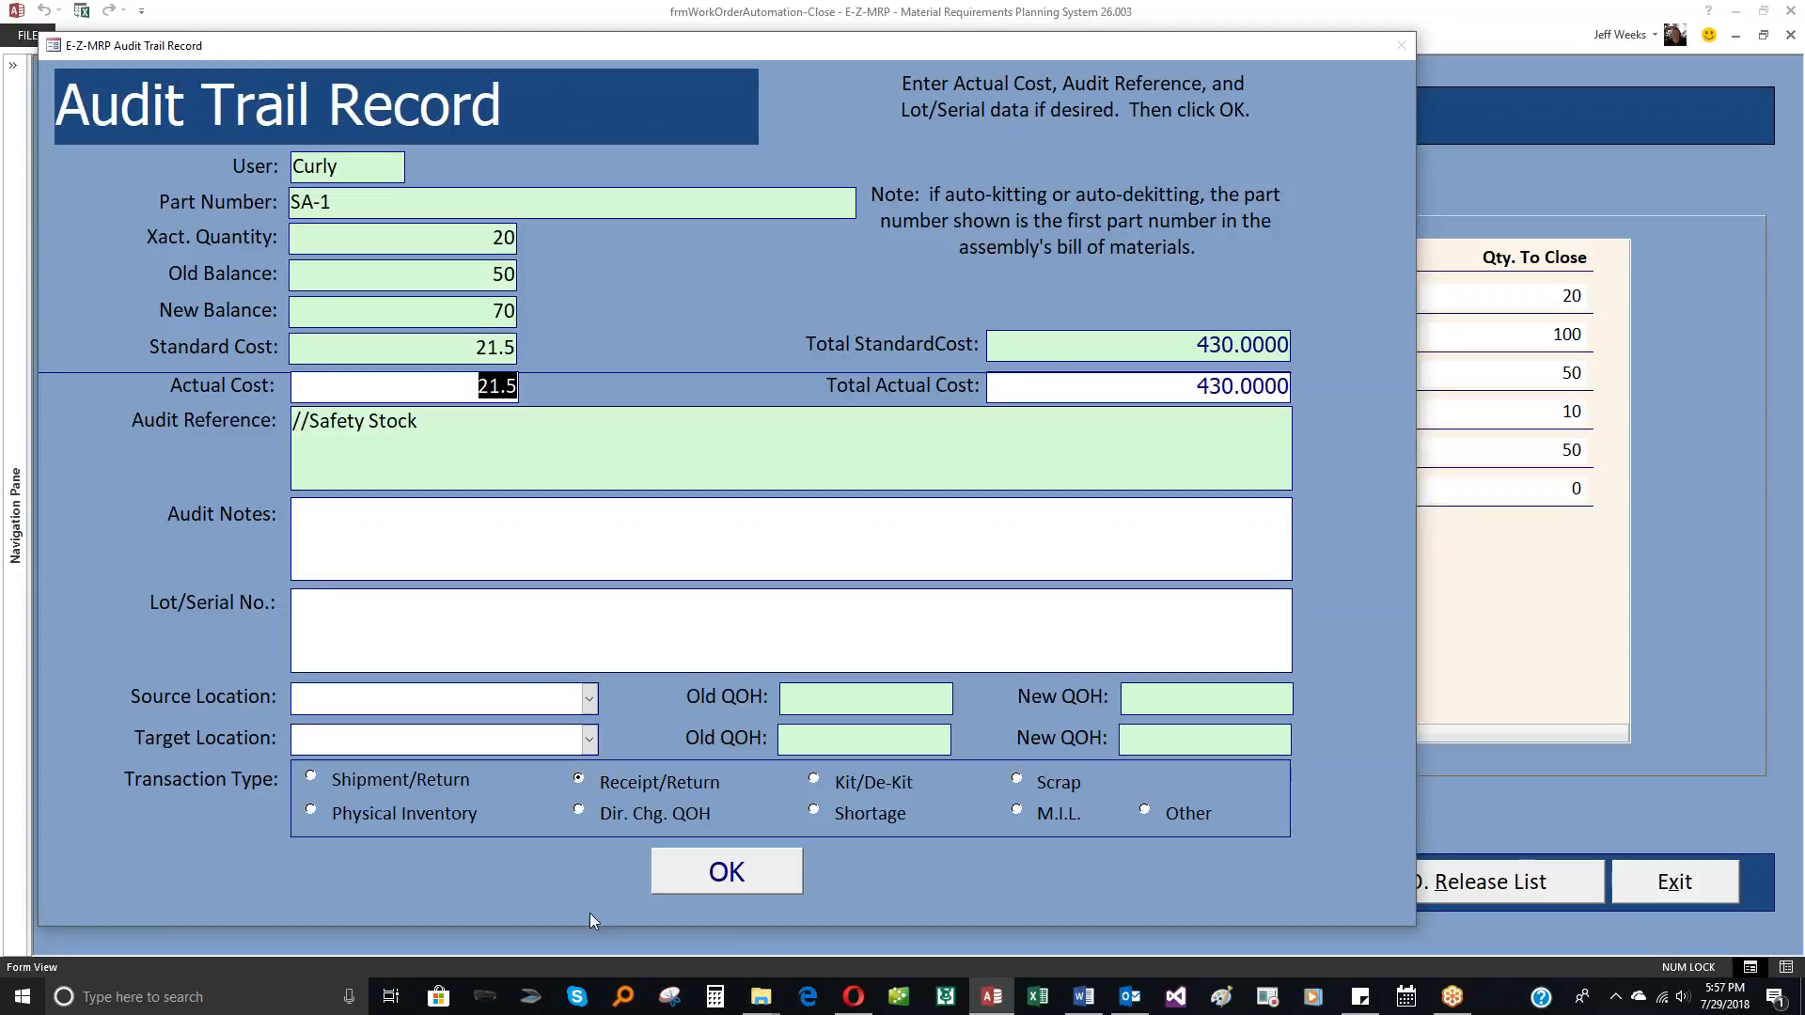
Step: Accept the receipt audit trail record of each SA-1 and SA-2 work order without changes to finish closing them
{"action": "left_click", "coordinate": [750, 880]}
{"action": "left_click", "coordinate": [728, 874]}
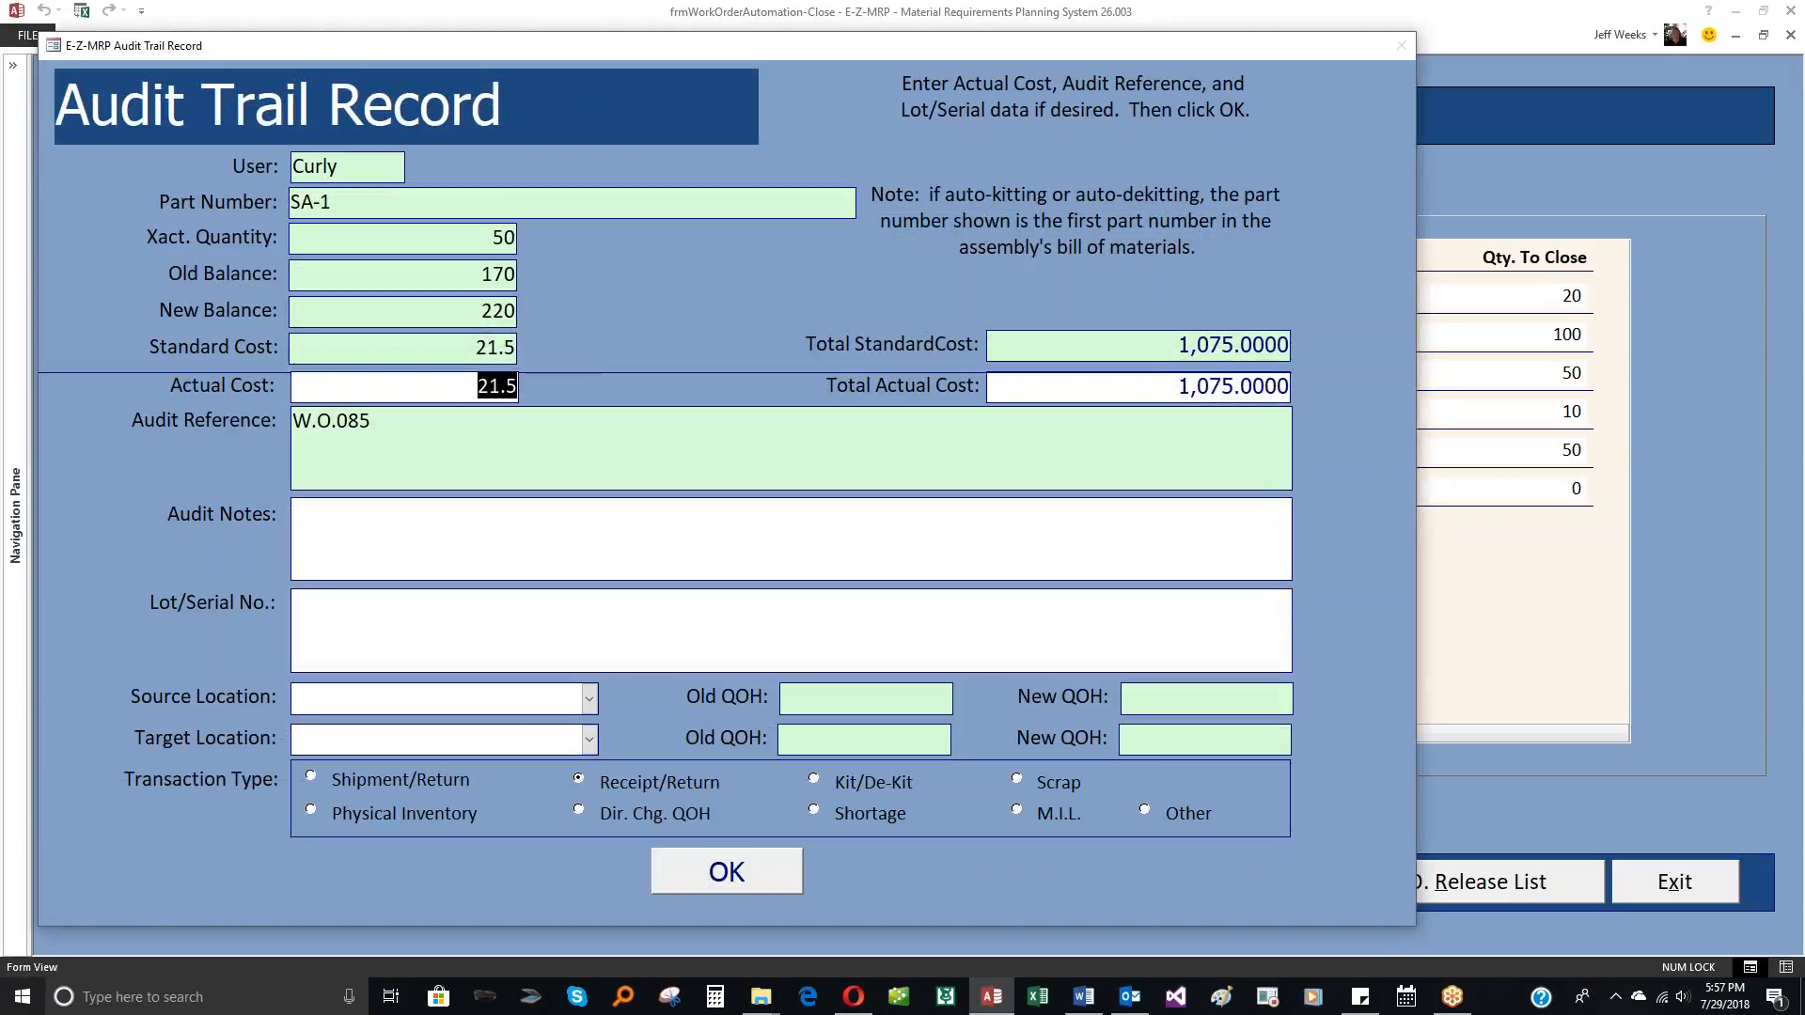
{"action": "left_click", "coordinate": [728, 874]}
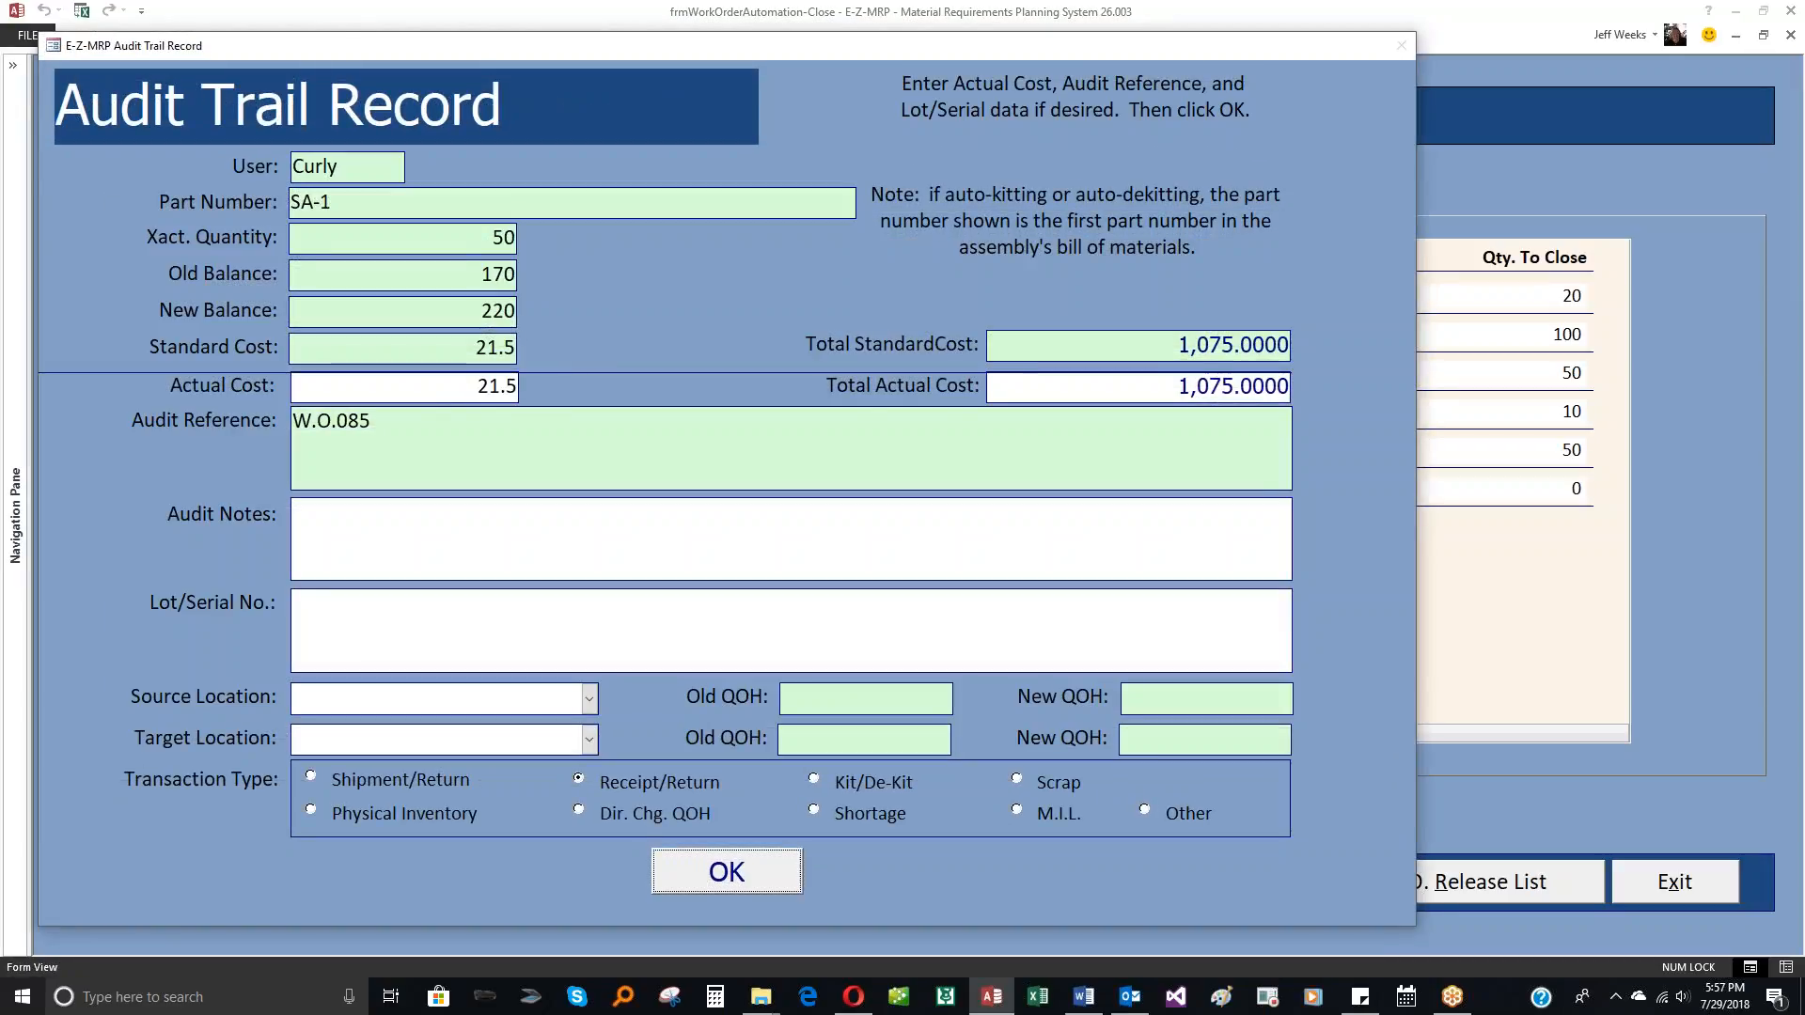
{"action": "left_click", "coordinate": [727, 871]}
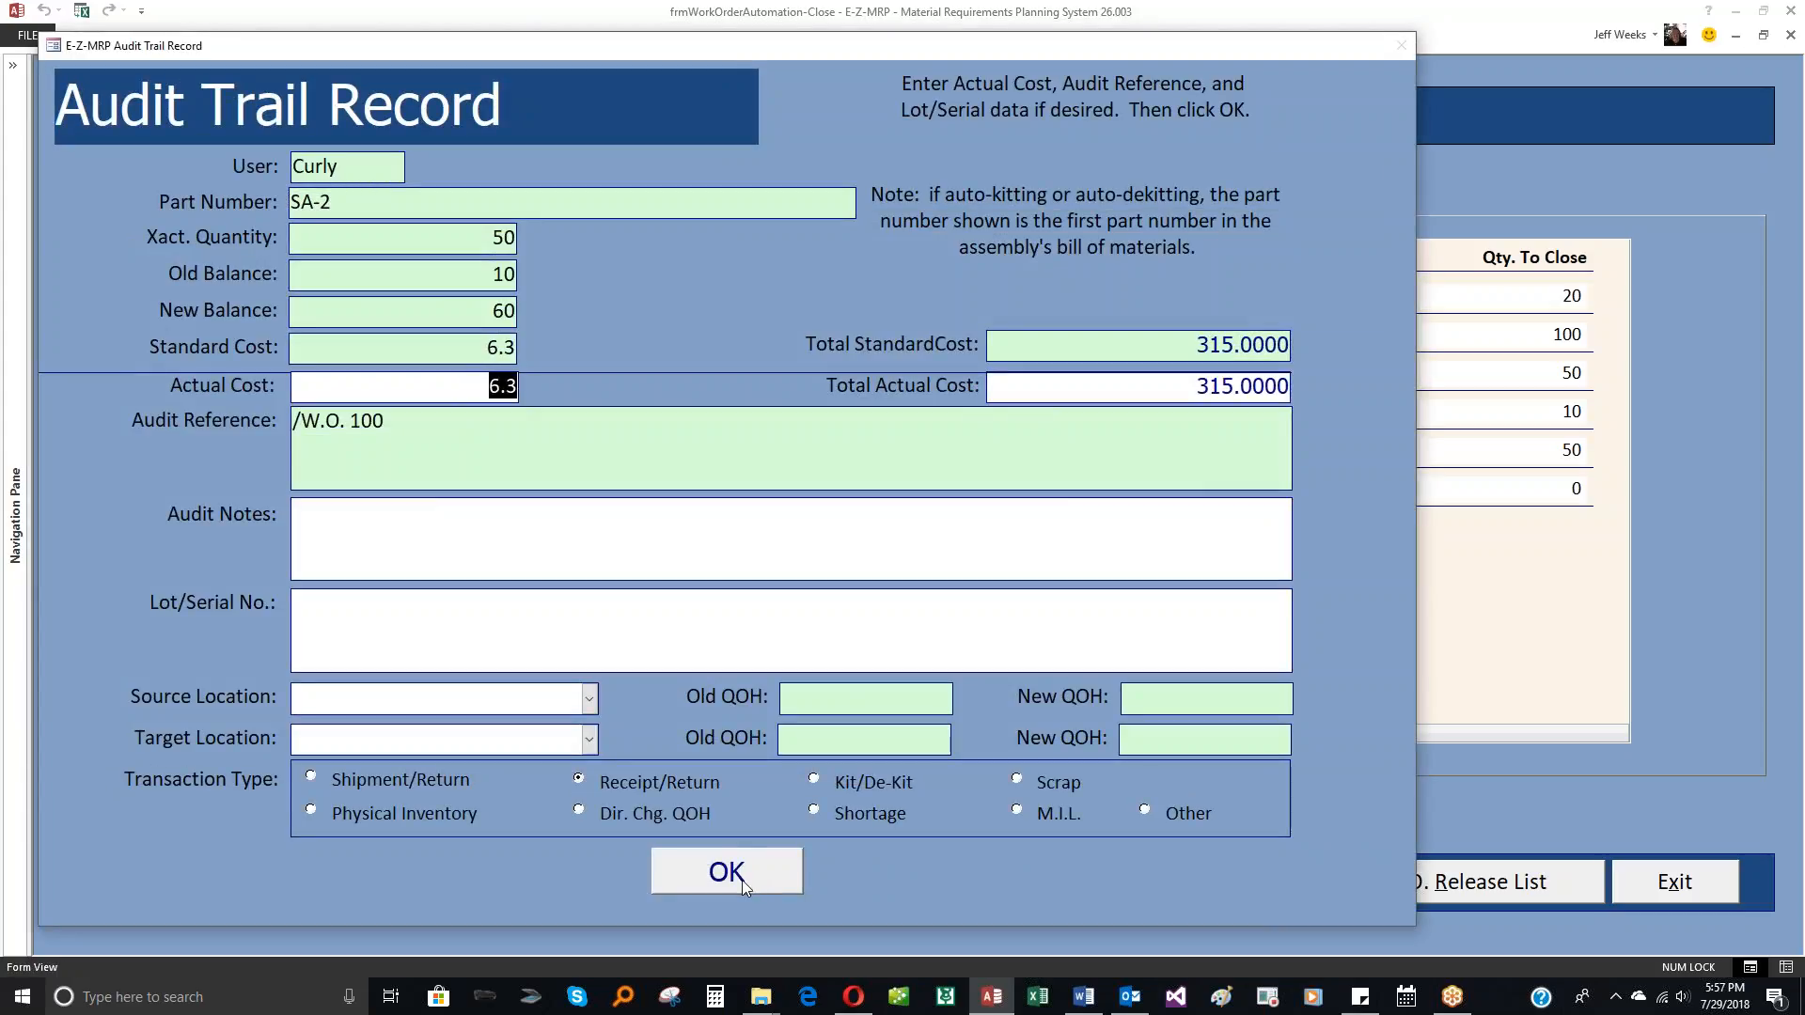
{"action": "left_click", "coordinate": [741, 880]}
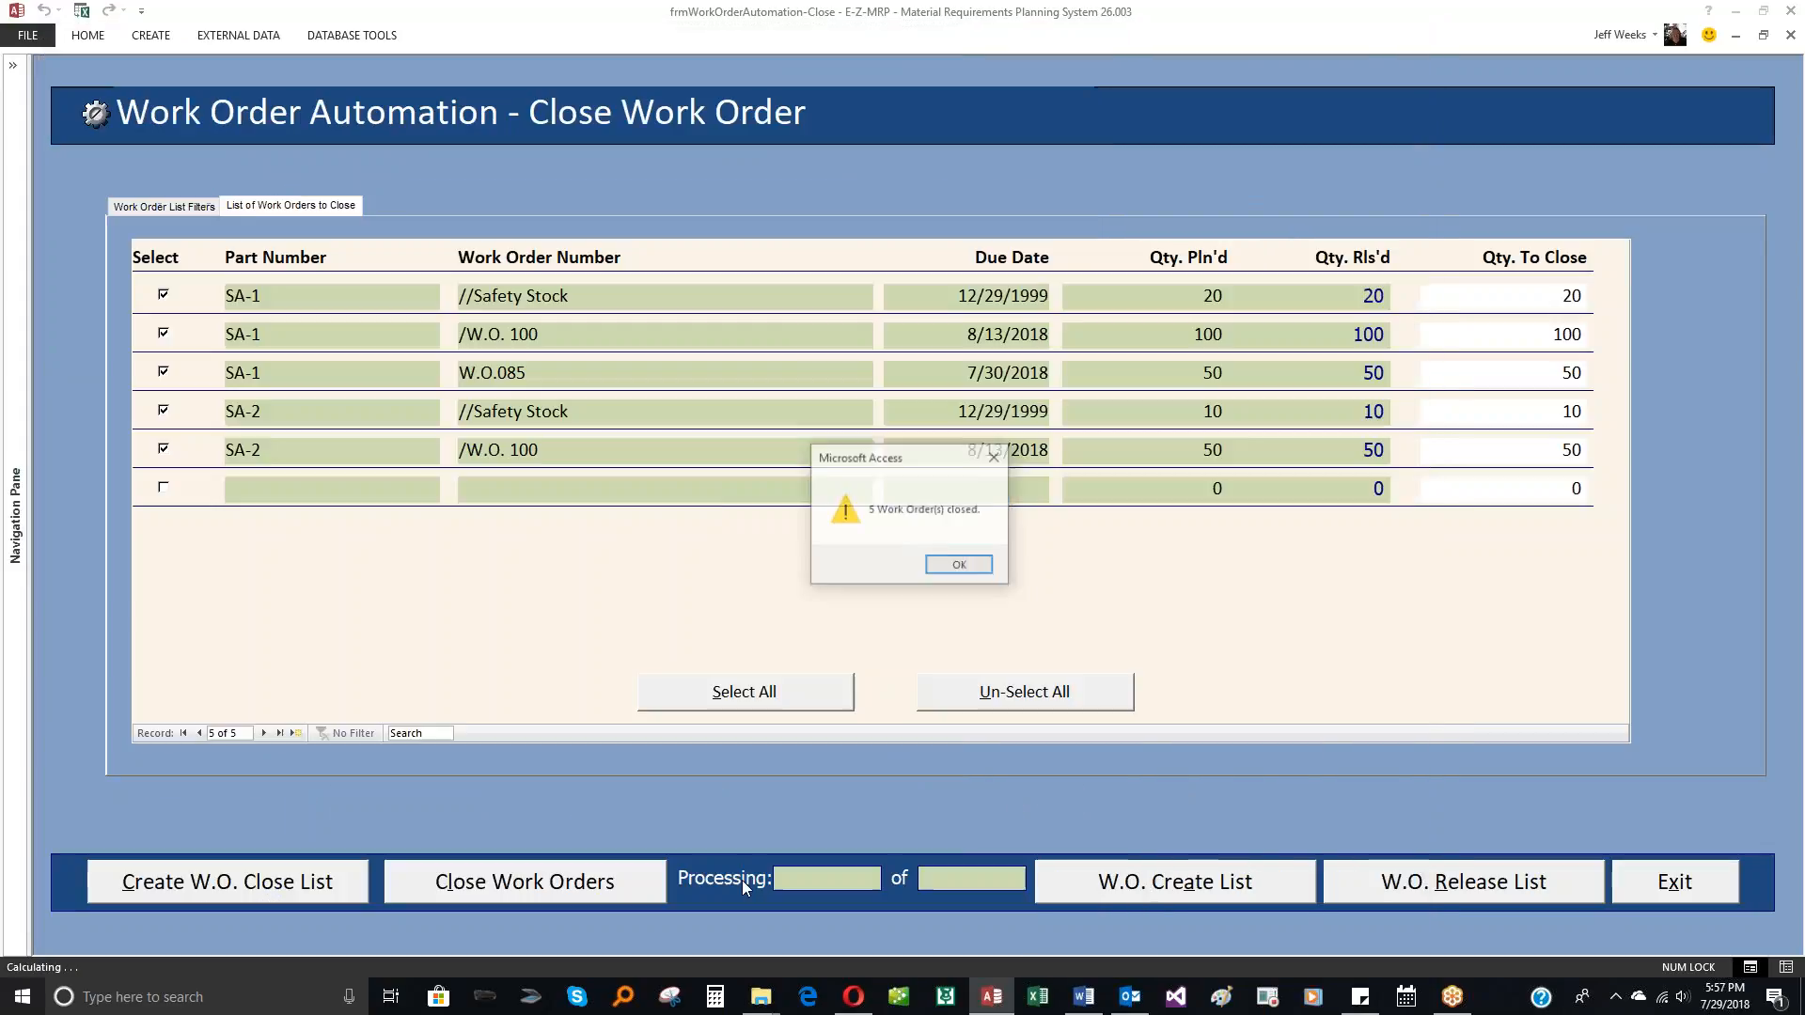
{"action": "left_click", "coordinate": [962, 565]}
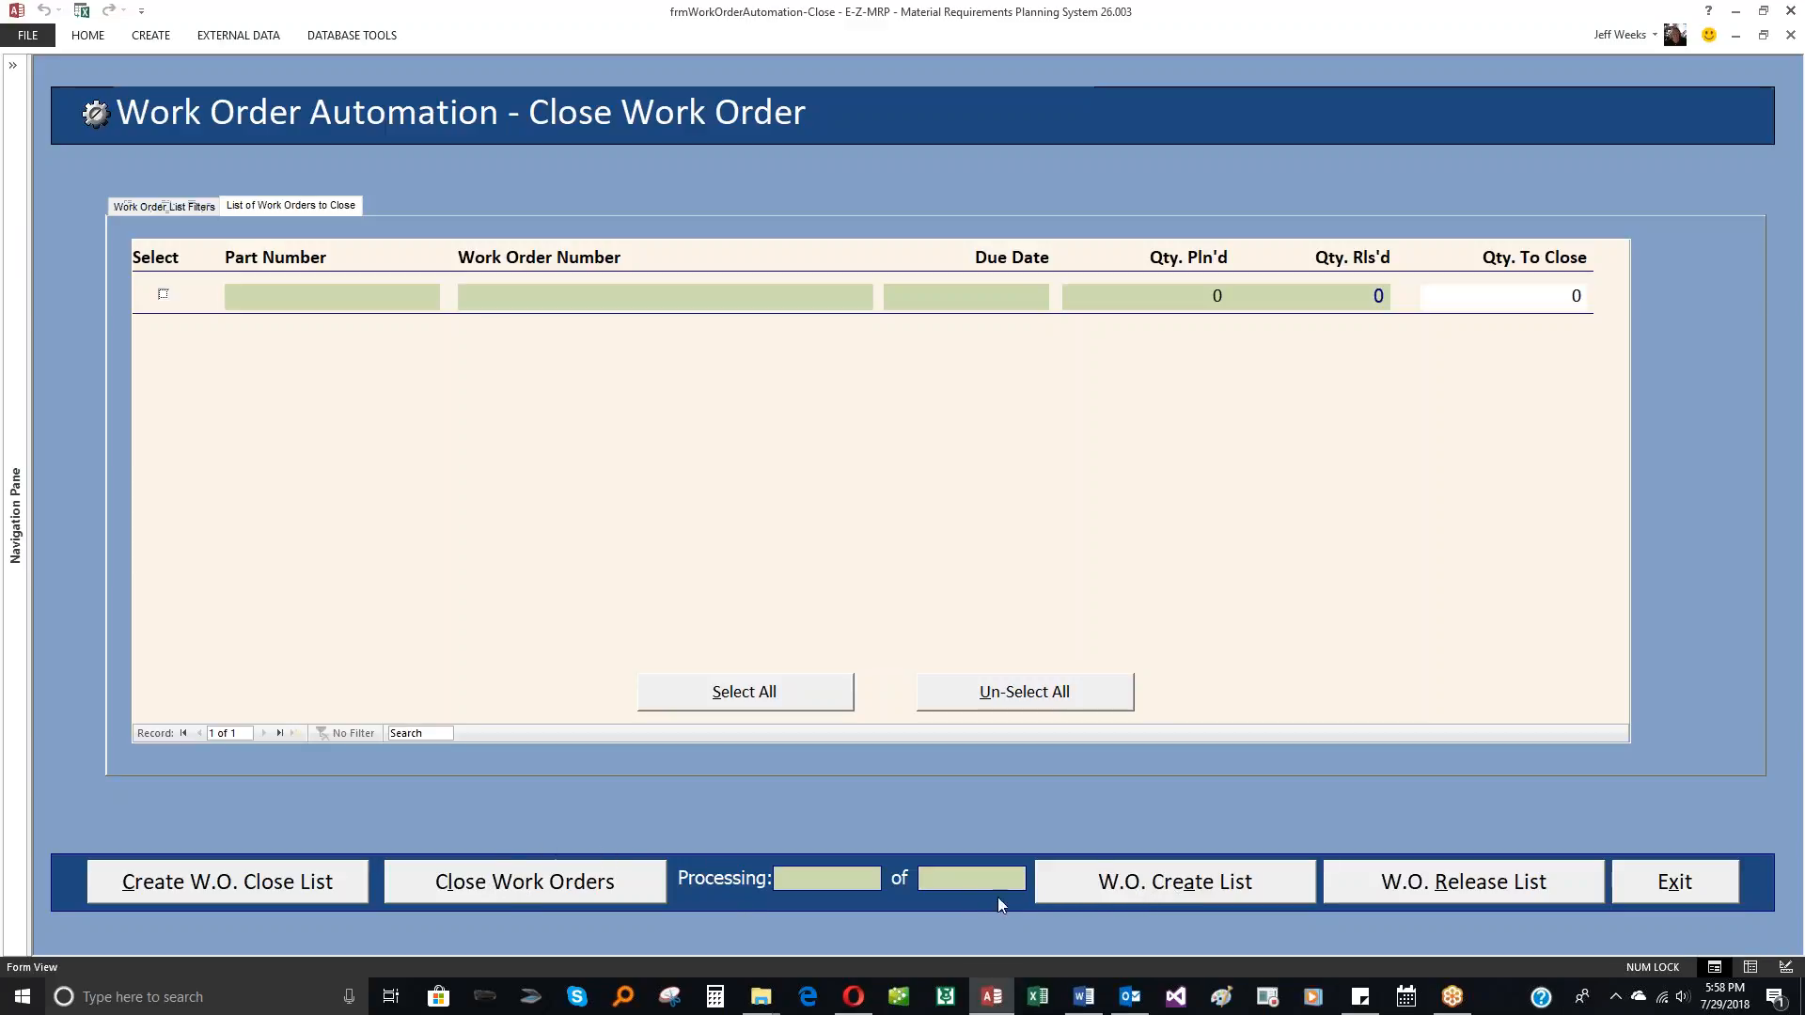
Step: Create the work order release list and select the WDG-000 orders /Safety Stock and W.O. 100
{"action": "left_click", "coordinate": [1457, 887]}
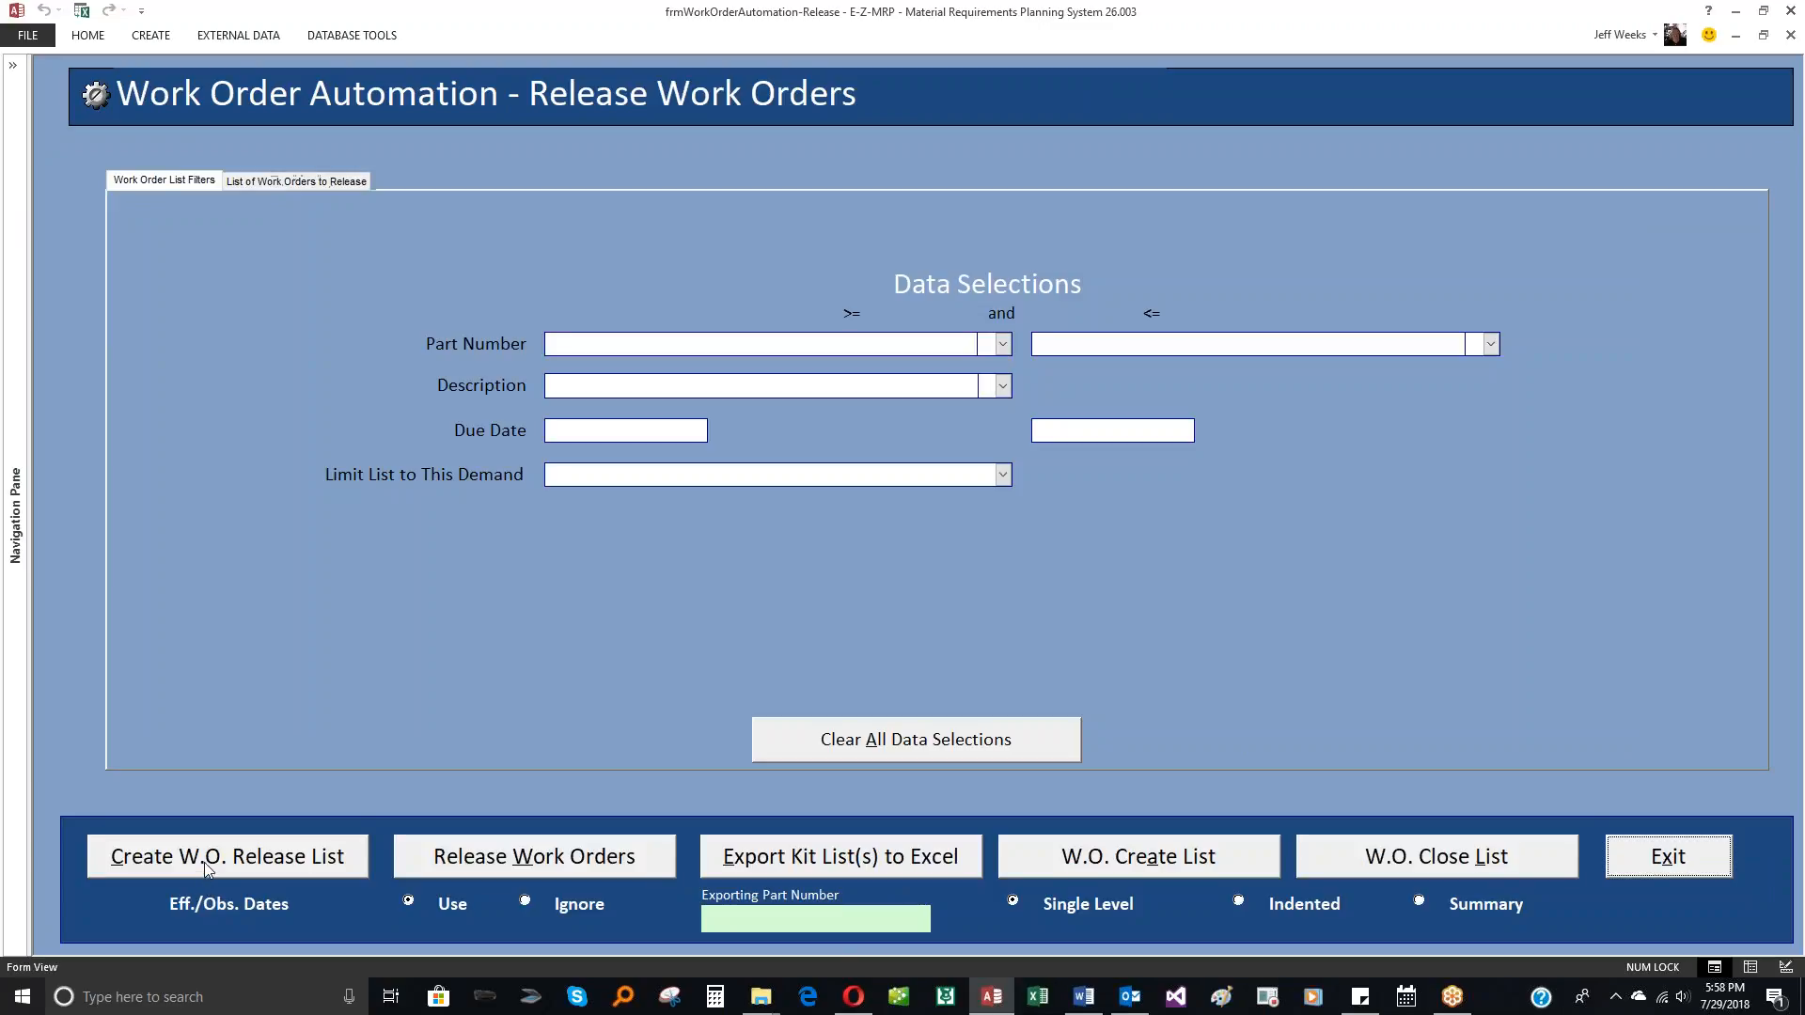
{"action": "left_click", "coordinate": [213, 863]}
{"action": "left_click", "coordinate": [182, 270]}
{"action": "left_click", "coordinate": [182, 302]}
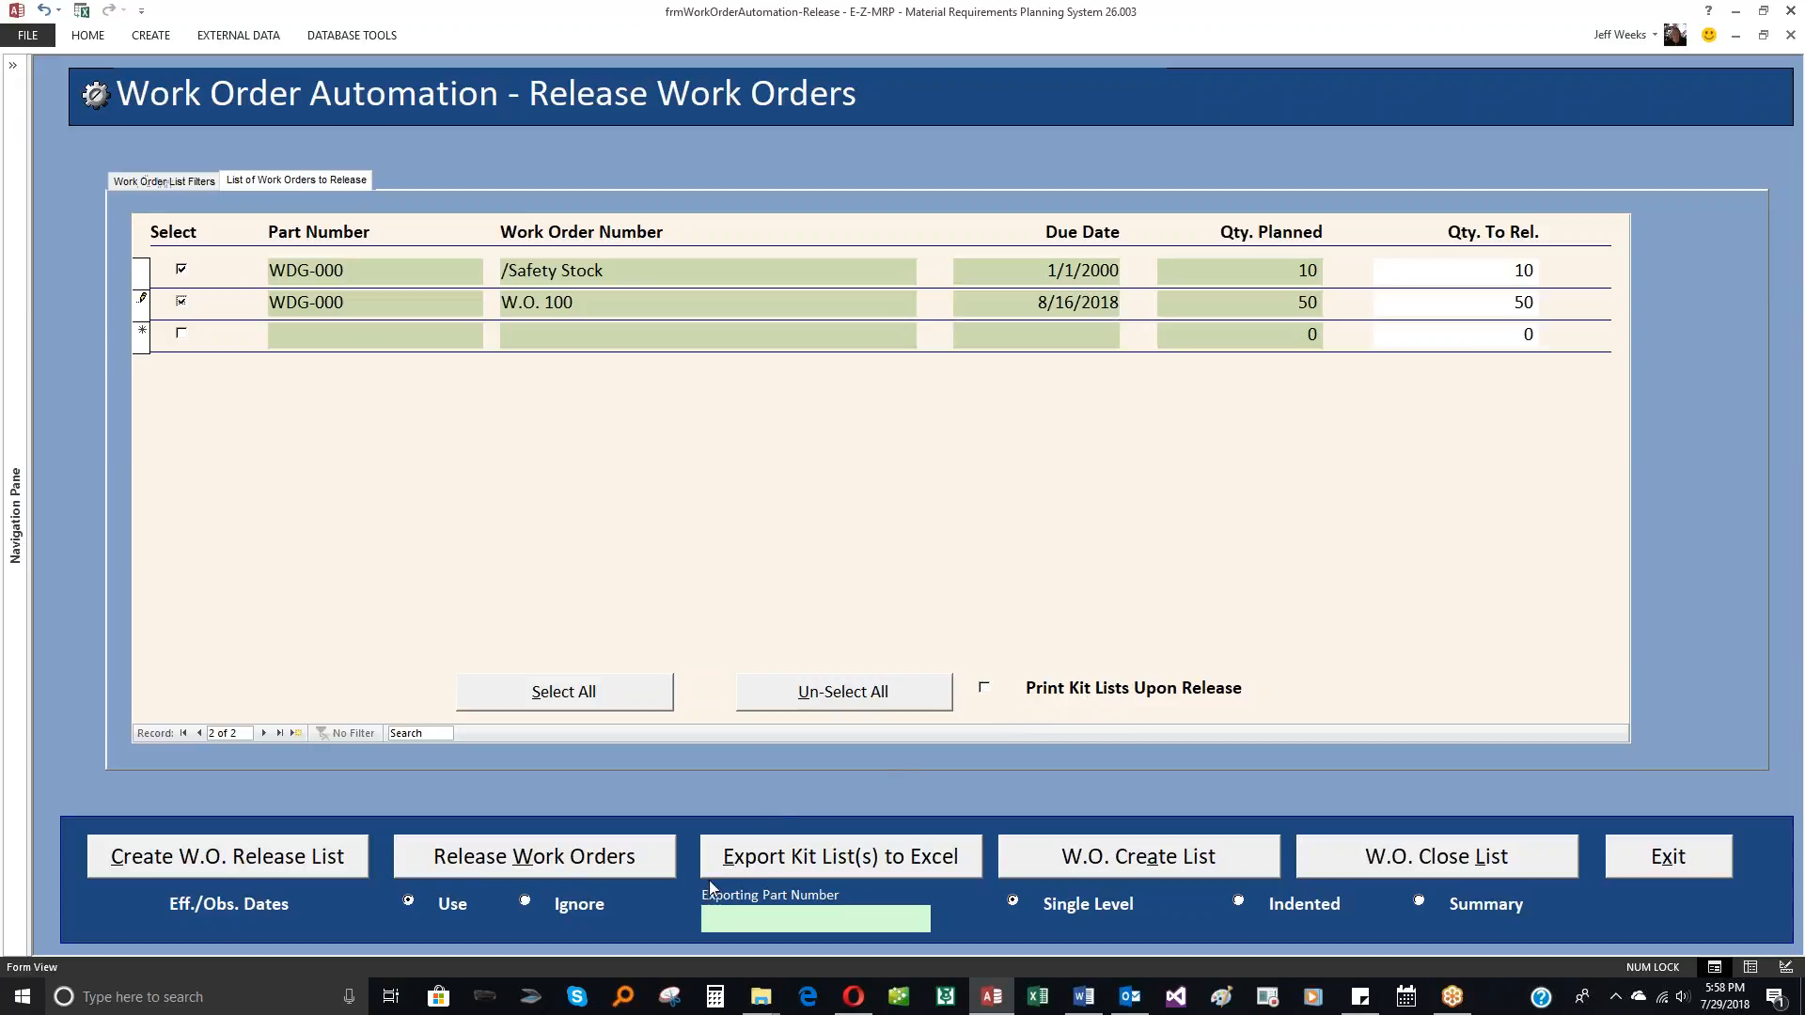
Step: Release the two selected WDG-000 work orders, accepting the kitting audit trail records unchanged
{"action": "left_click", "coordinate": [495, 863]}
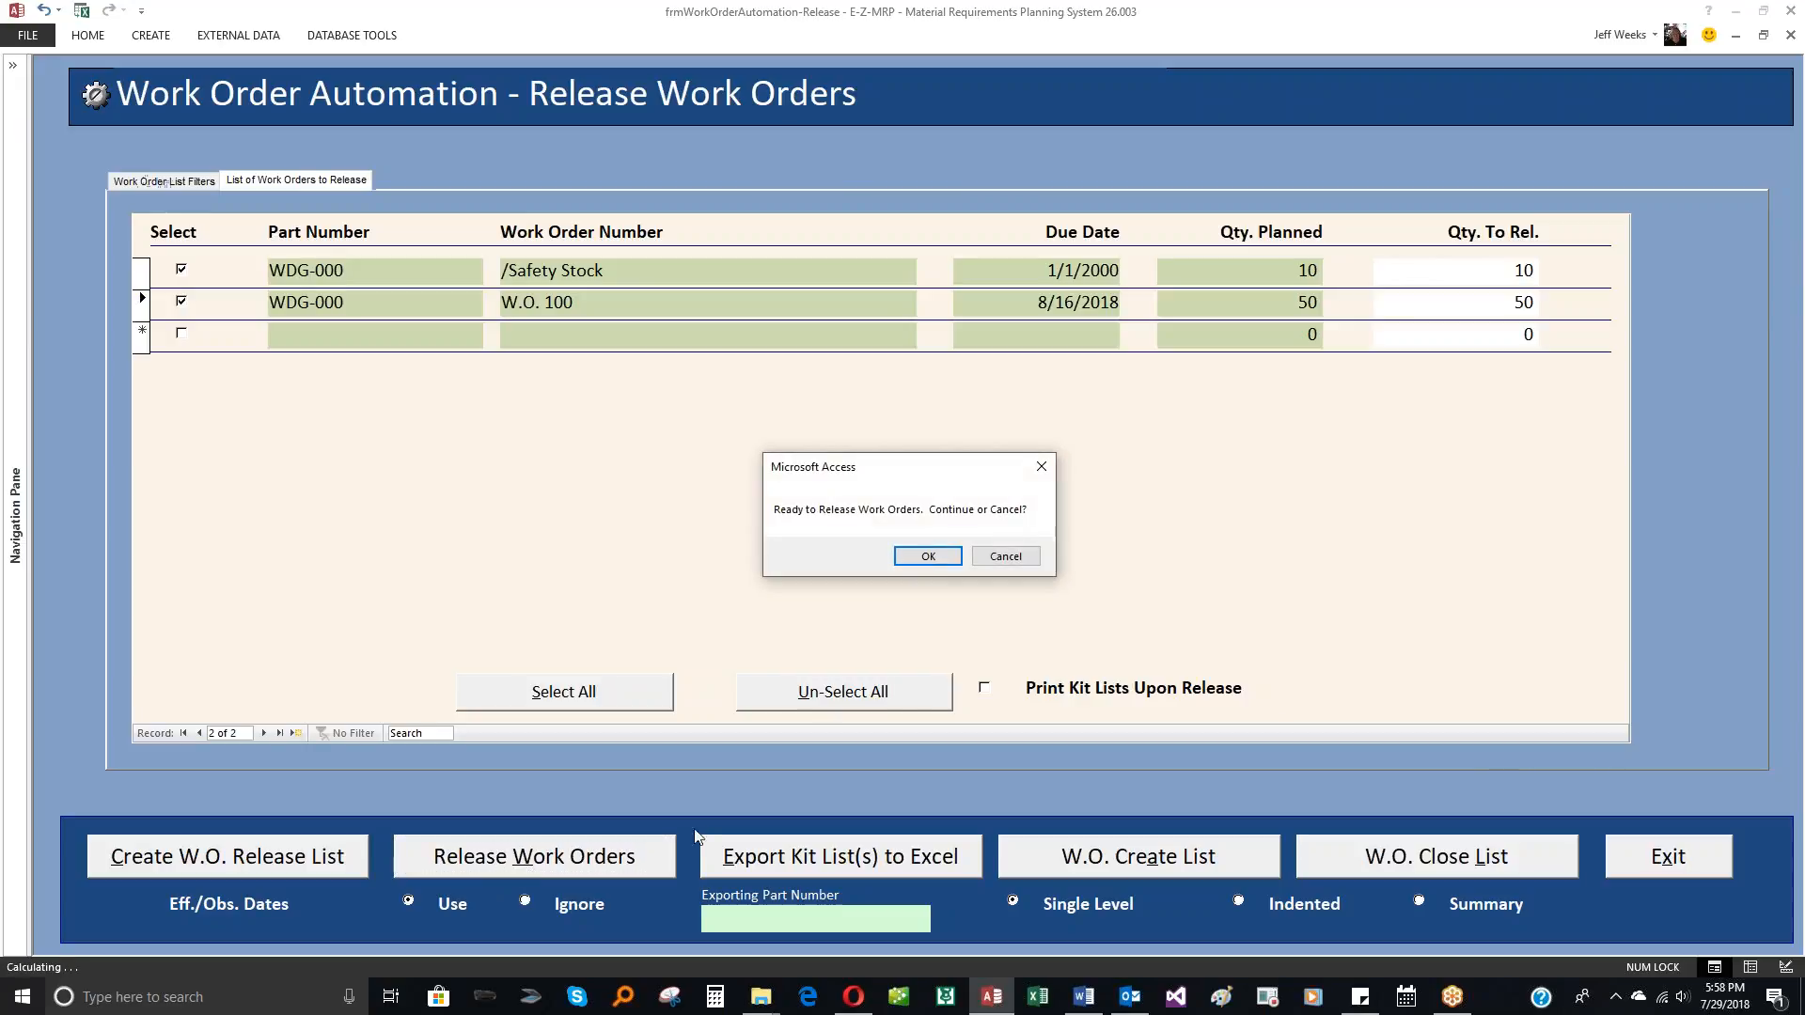
{"action": "left_click", "coordinate": [929, 557]}
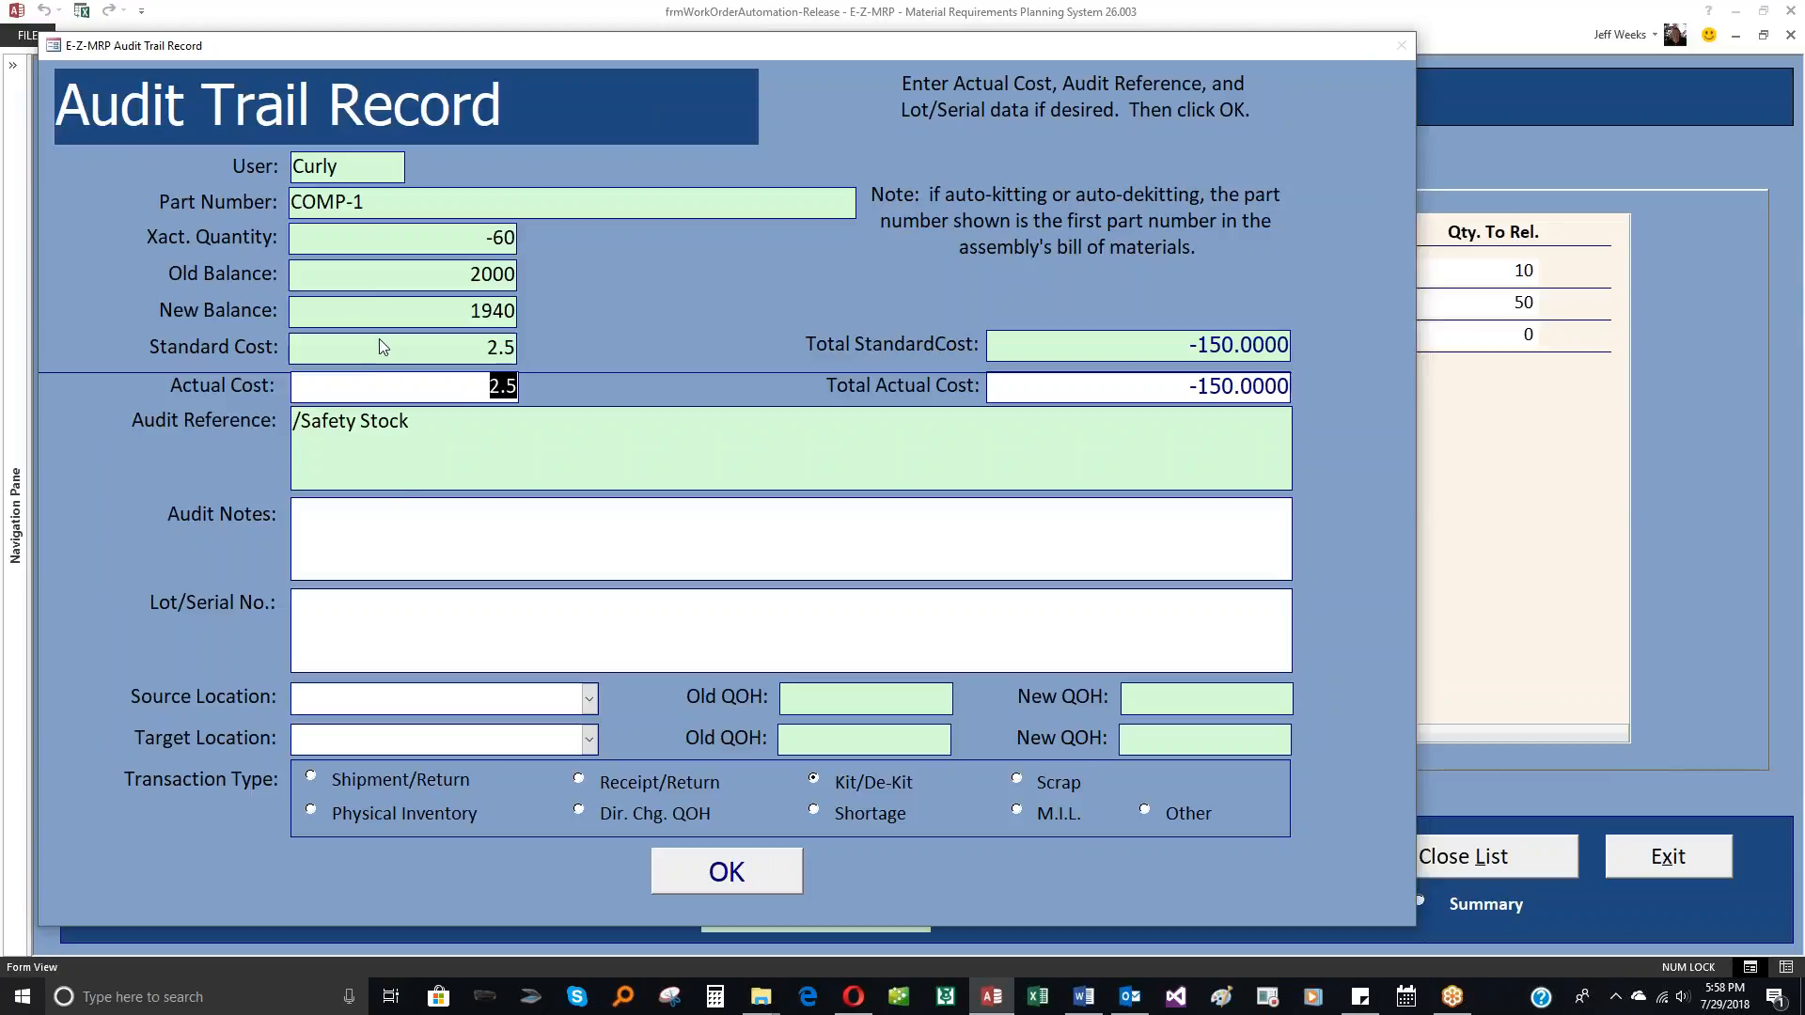
{"action": "left_click", "coordinate": [706, 872]}
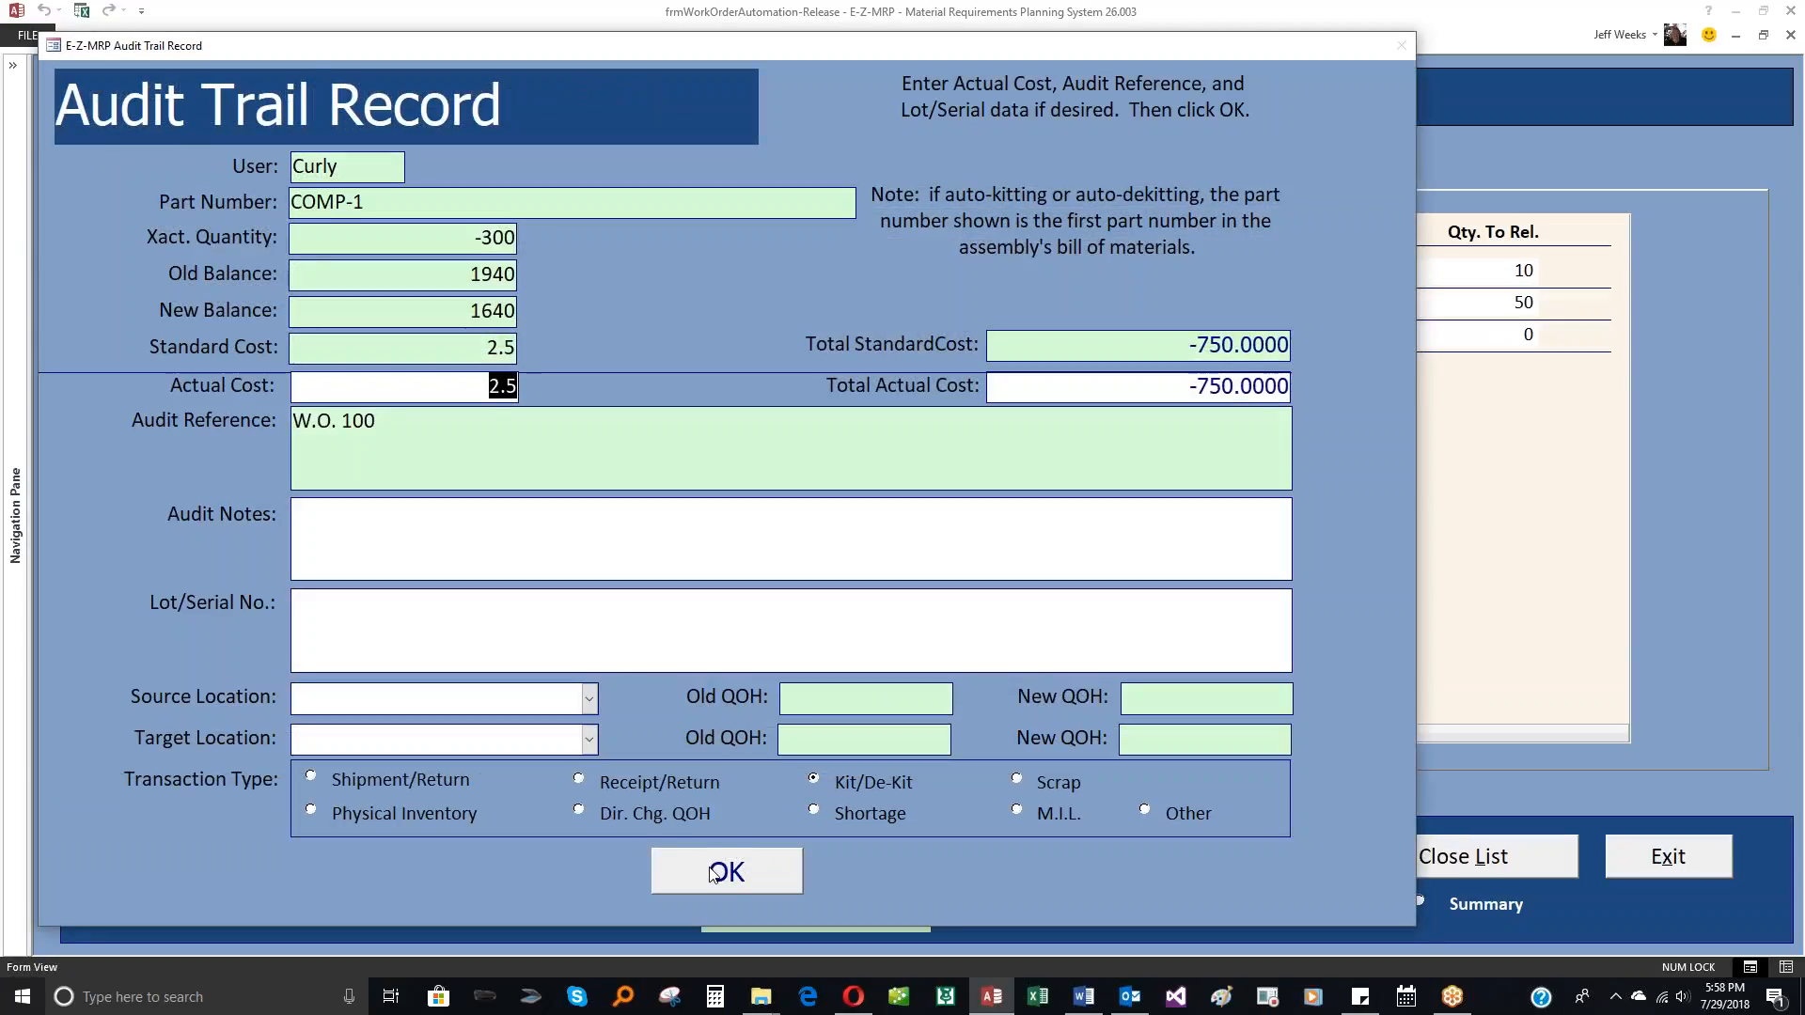
{"action": "left_click", "coordinate": [706, 873]}
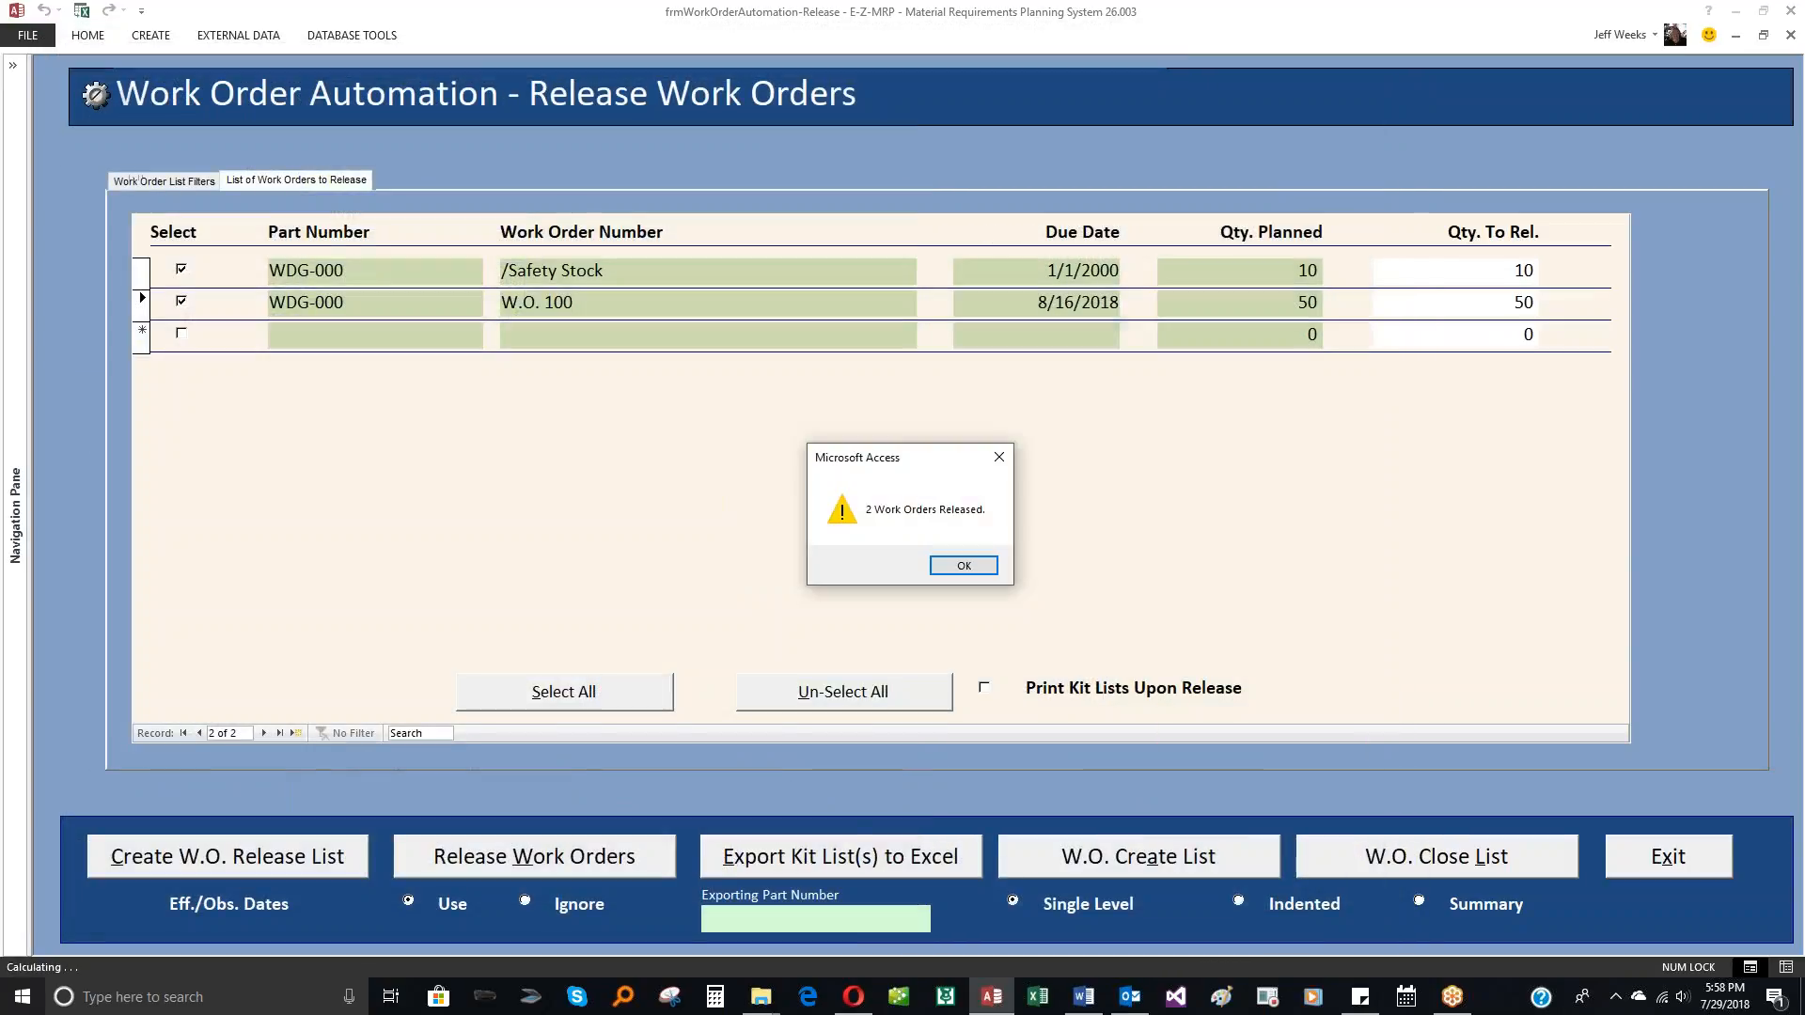
{"action": "left_click", "coordinate": [952, 565]}
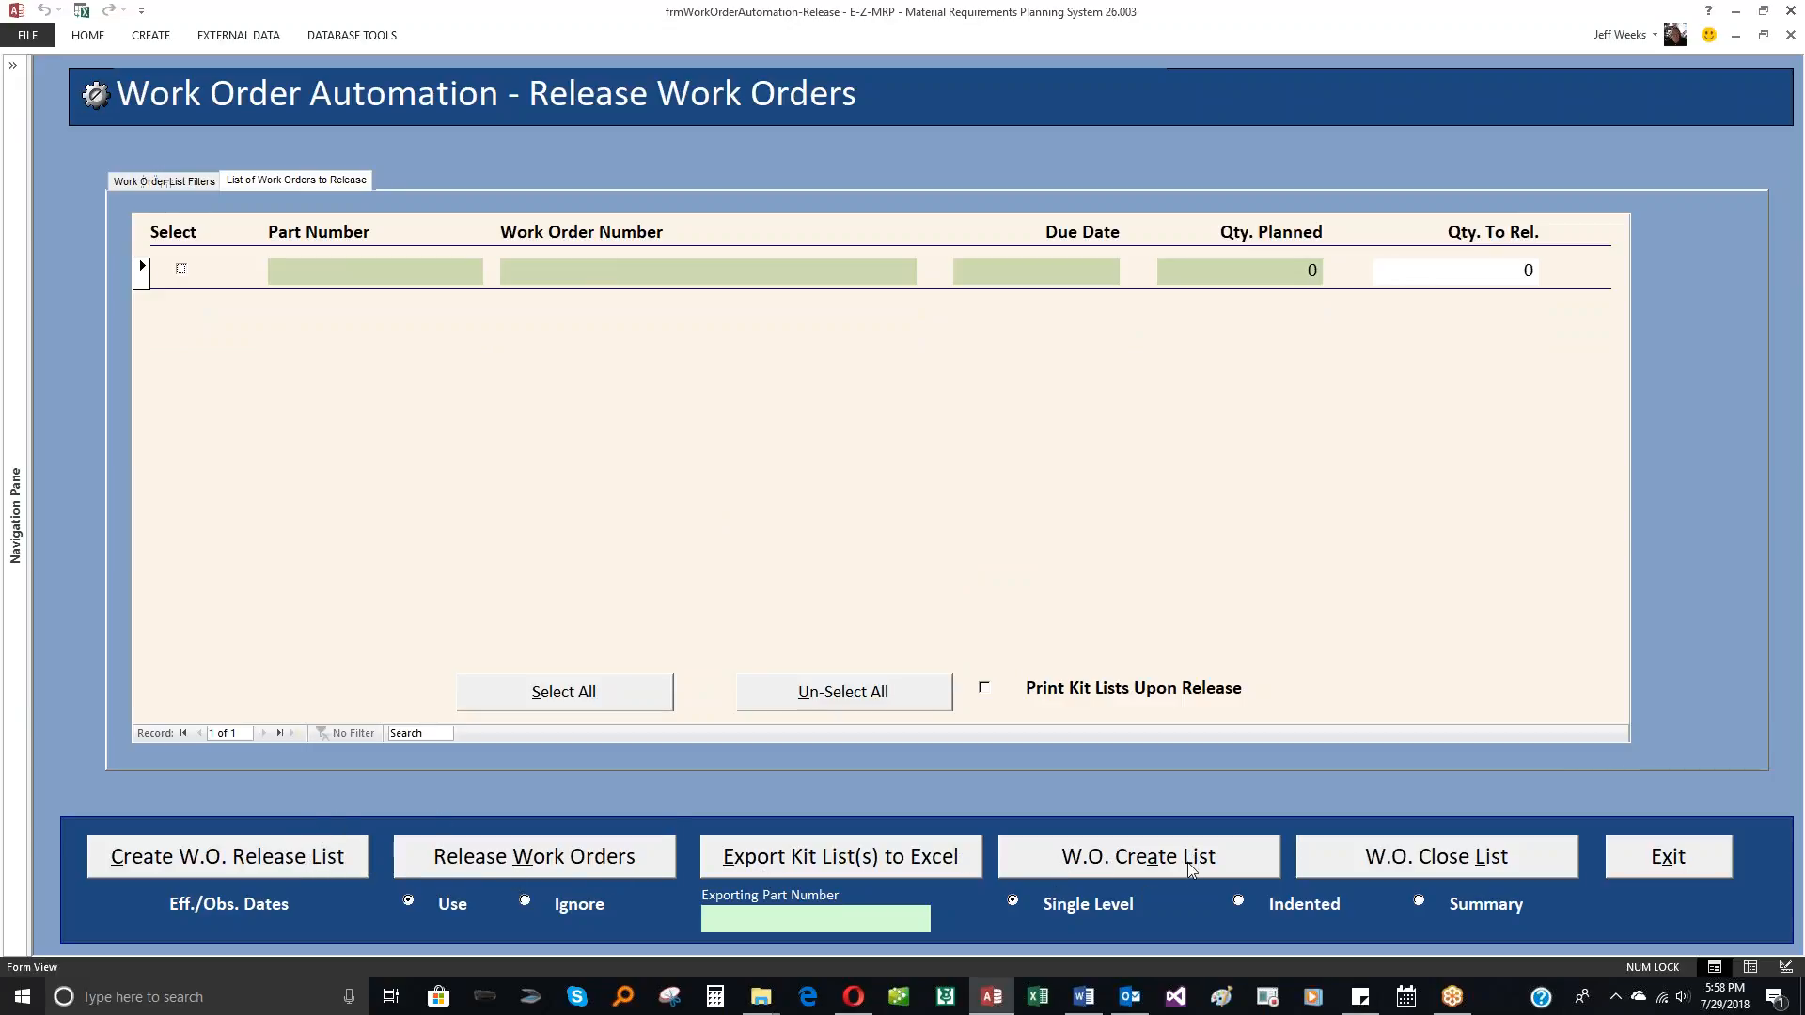
Step: Create the work order close list and set the WDG-000 quantities to close to 10 for /Safety Stock and 50 for W.O. 100
{"action": "left_click", "coordinate": [1425, 865]}
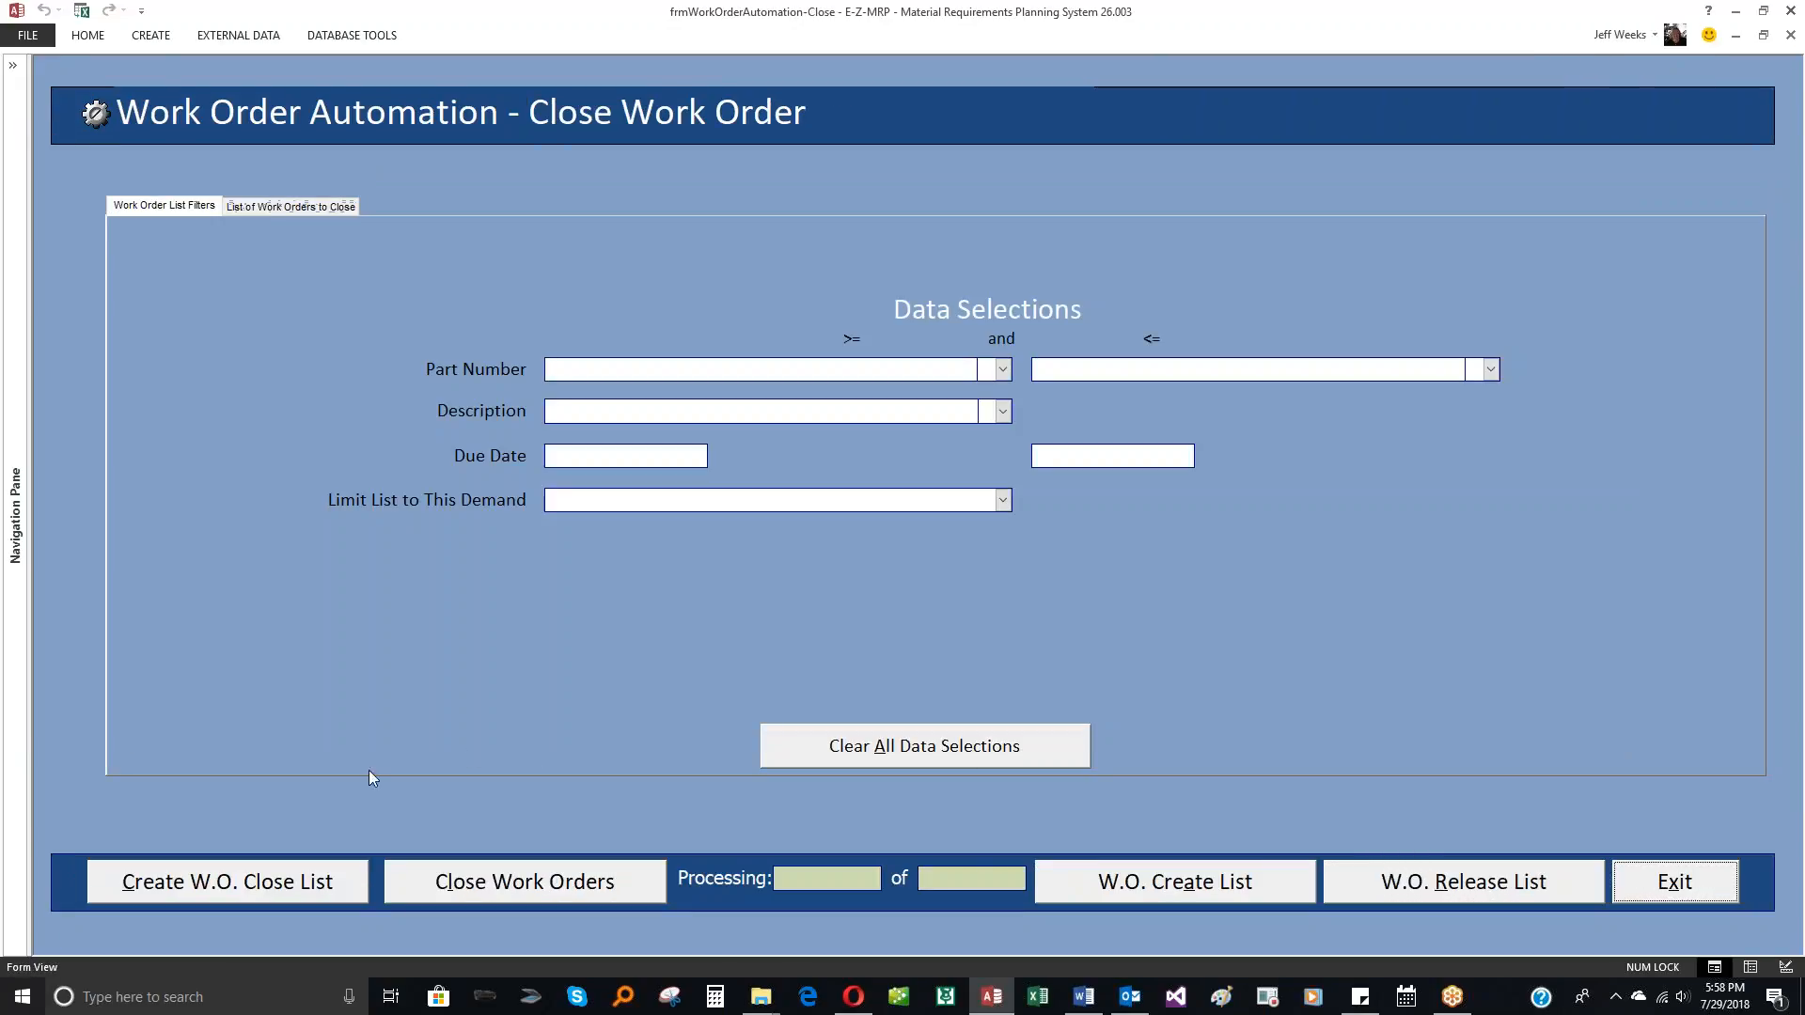
{"action": "left_click", "coordinate": [303, 876]}
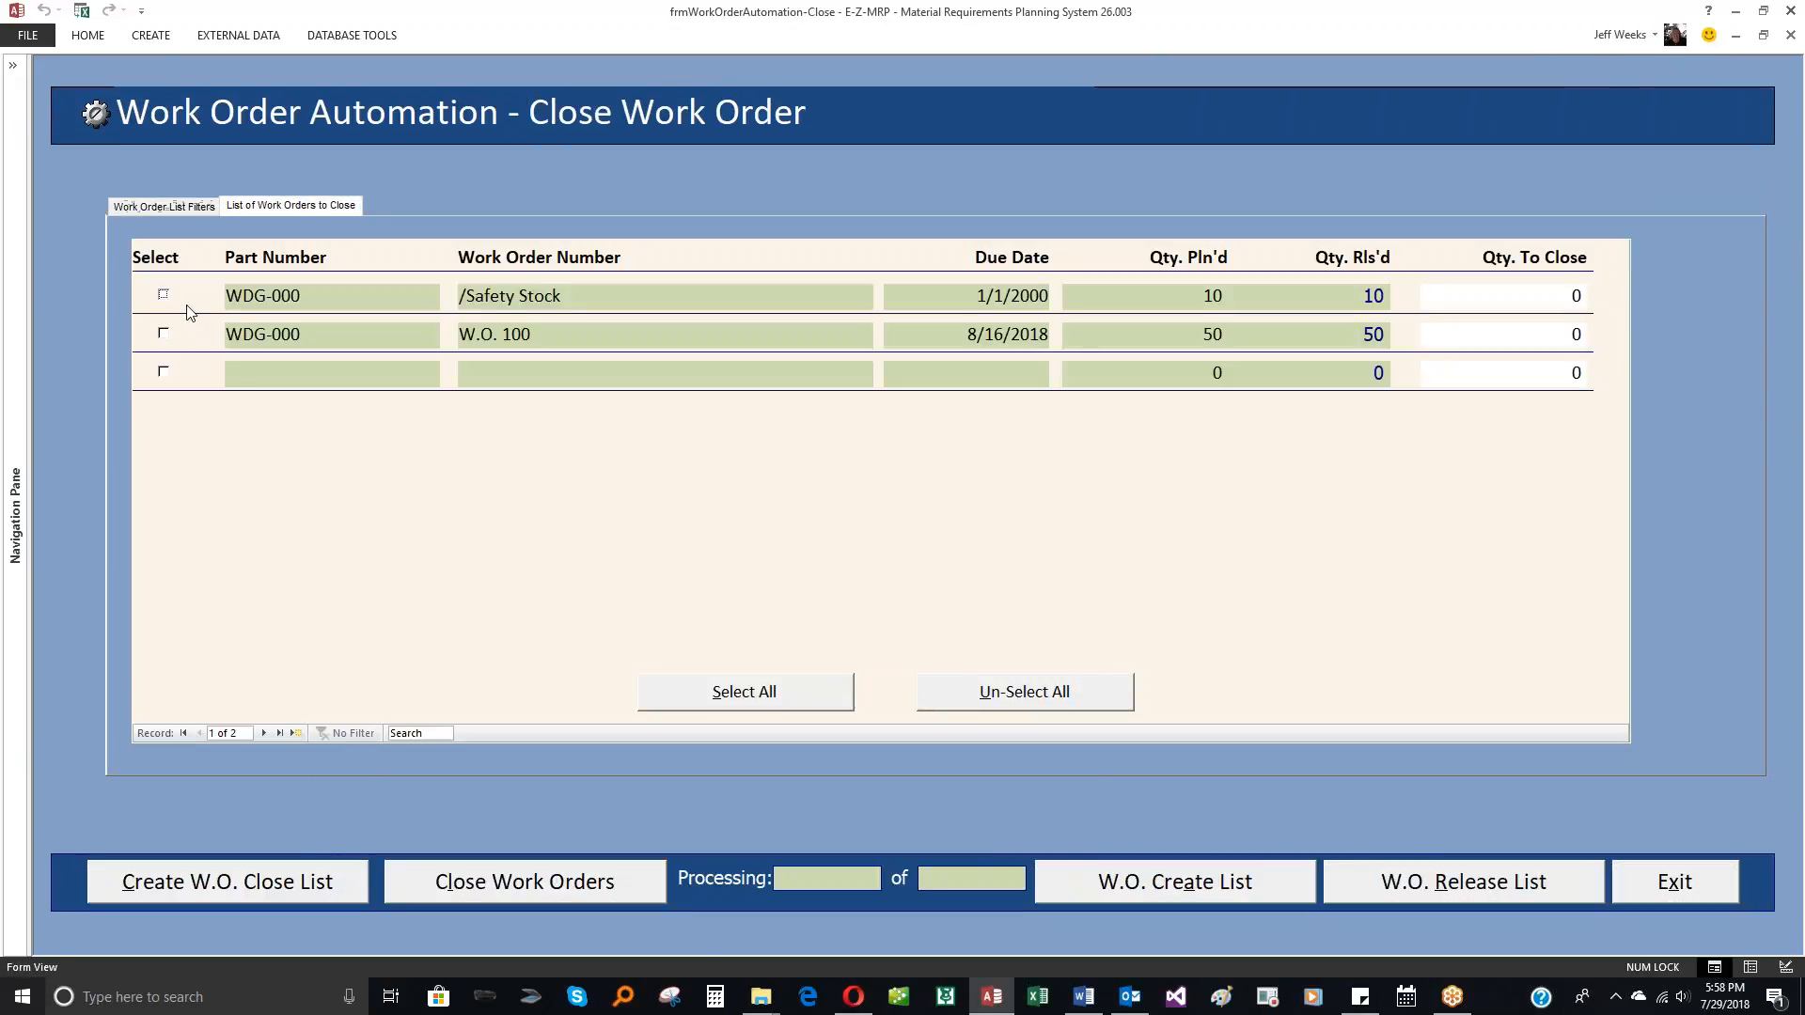
{"action": "left_click", "coordinate": [1566, 298]}
{"action": "type", "text": "10"}
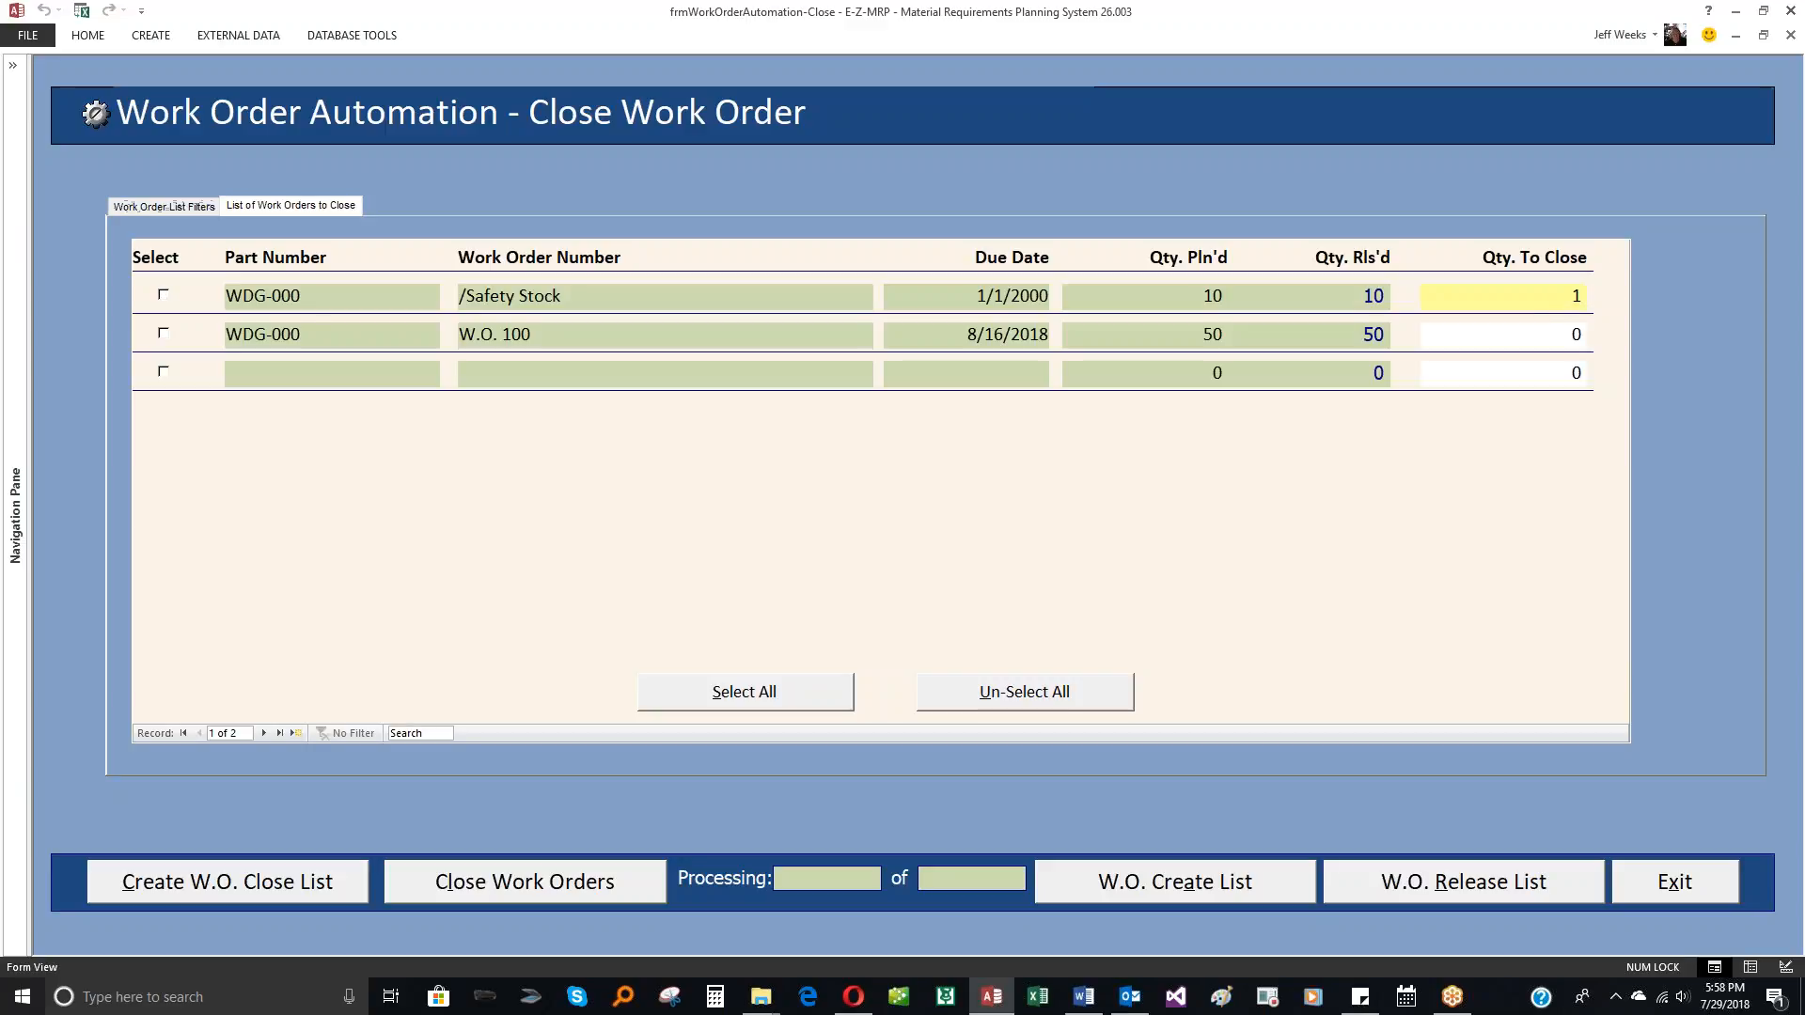
{"action": "left_click", "coordinate": [1551, 335]}
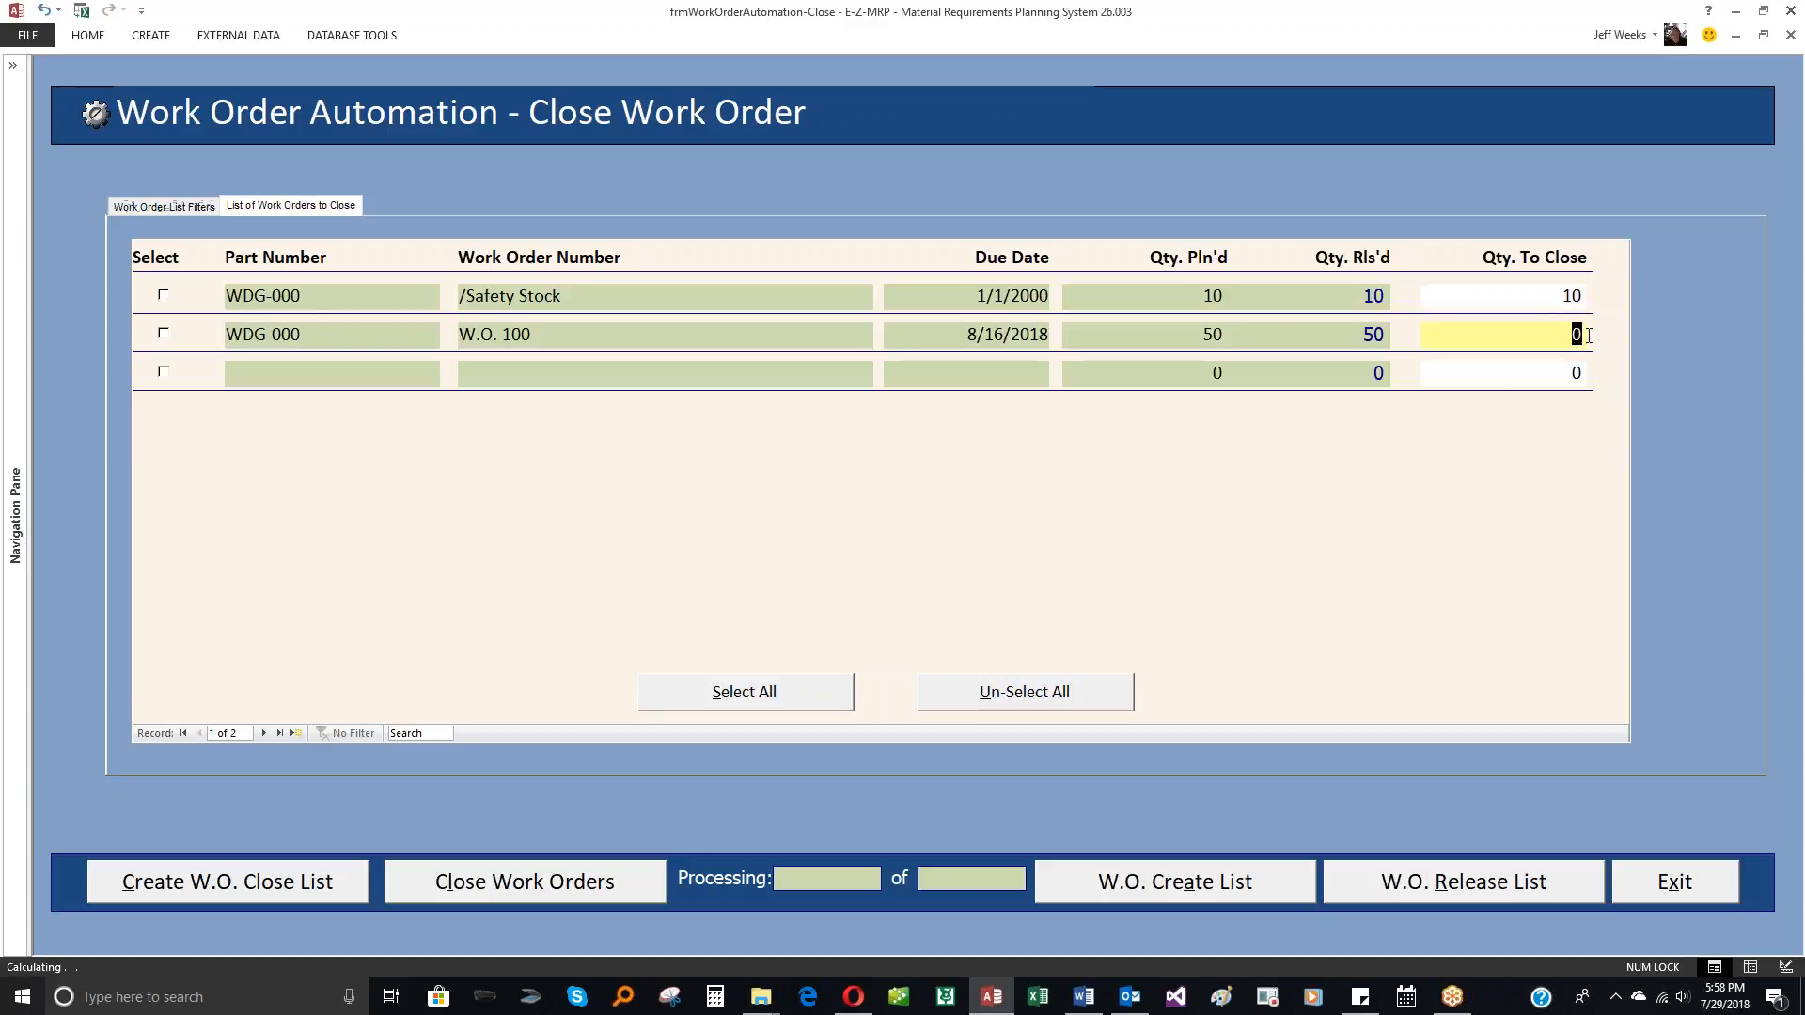
{"action": "type", "text": "50"}
Step: Select the WDG-000 orders /Safety Stock and W.O. 100 and start closing them
{"action": "left_click", "coordinate": [163, 297]}
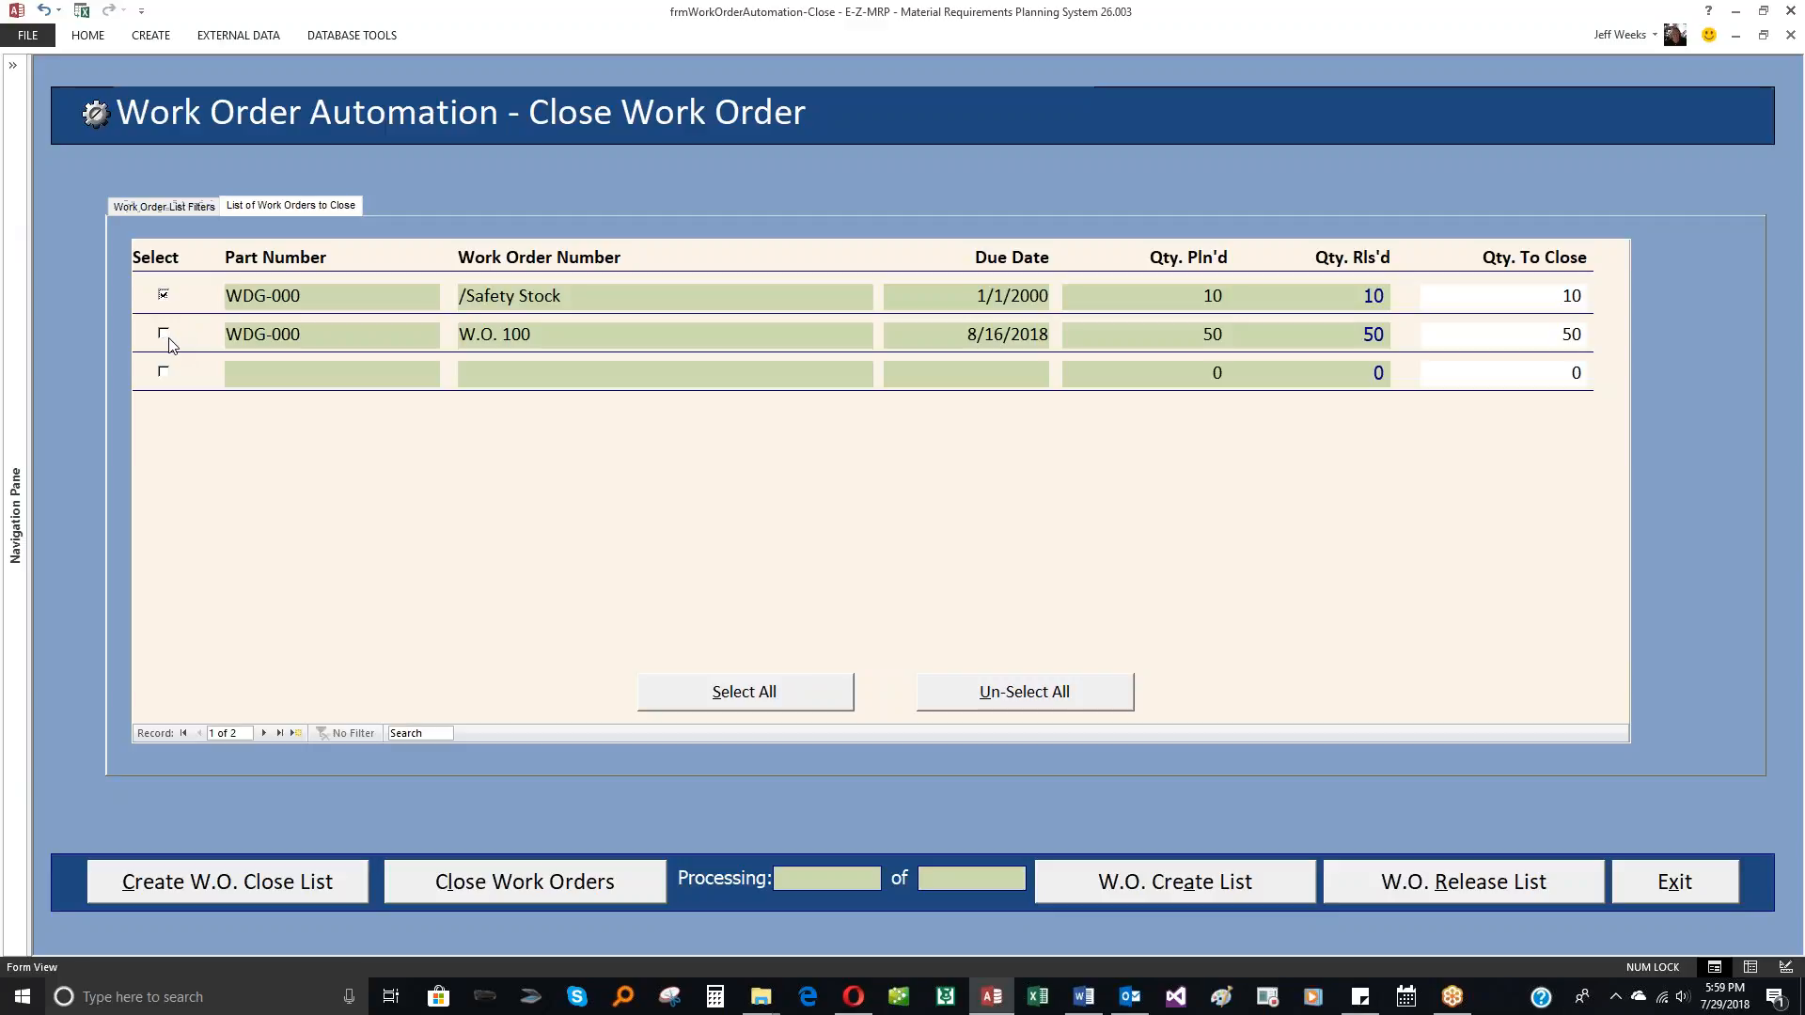
{"action": "left_click", "coordinate": [163, 335]}
{"action": "left_click", "coordinate": [512, 889]}
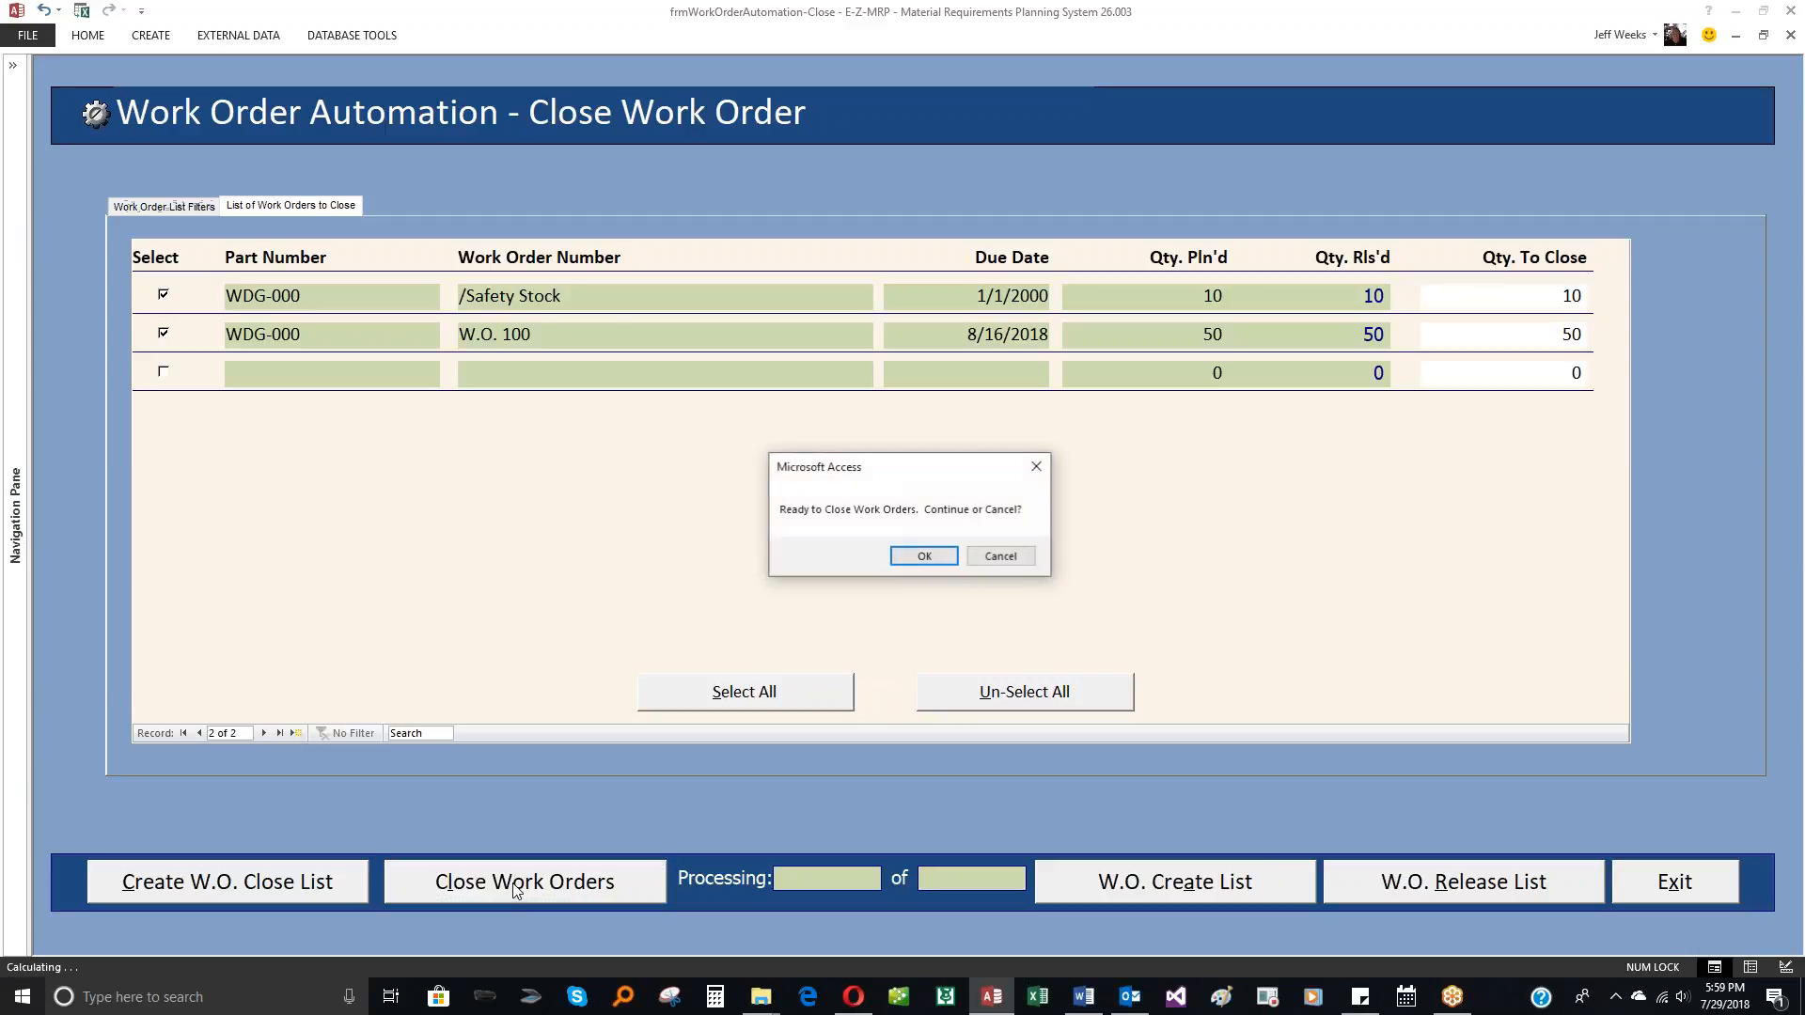
{"action": "left_click", "coordinate": [929, 560]}
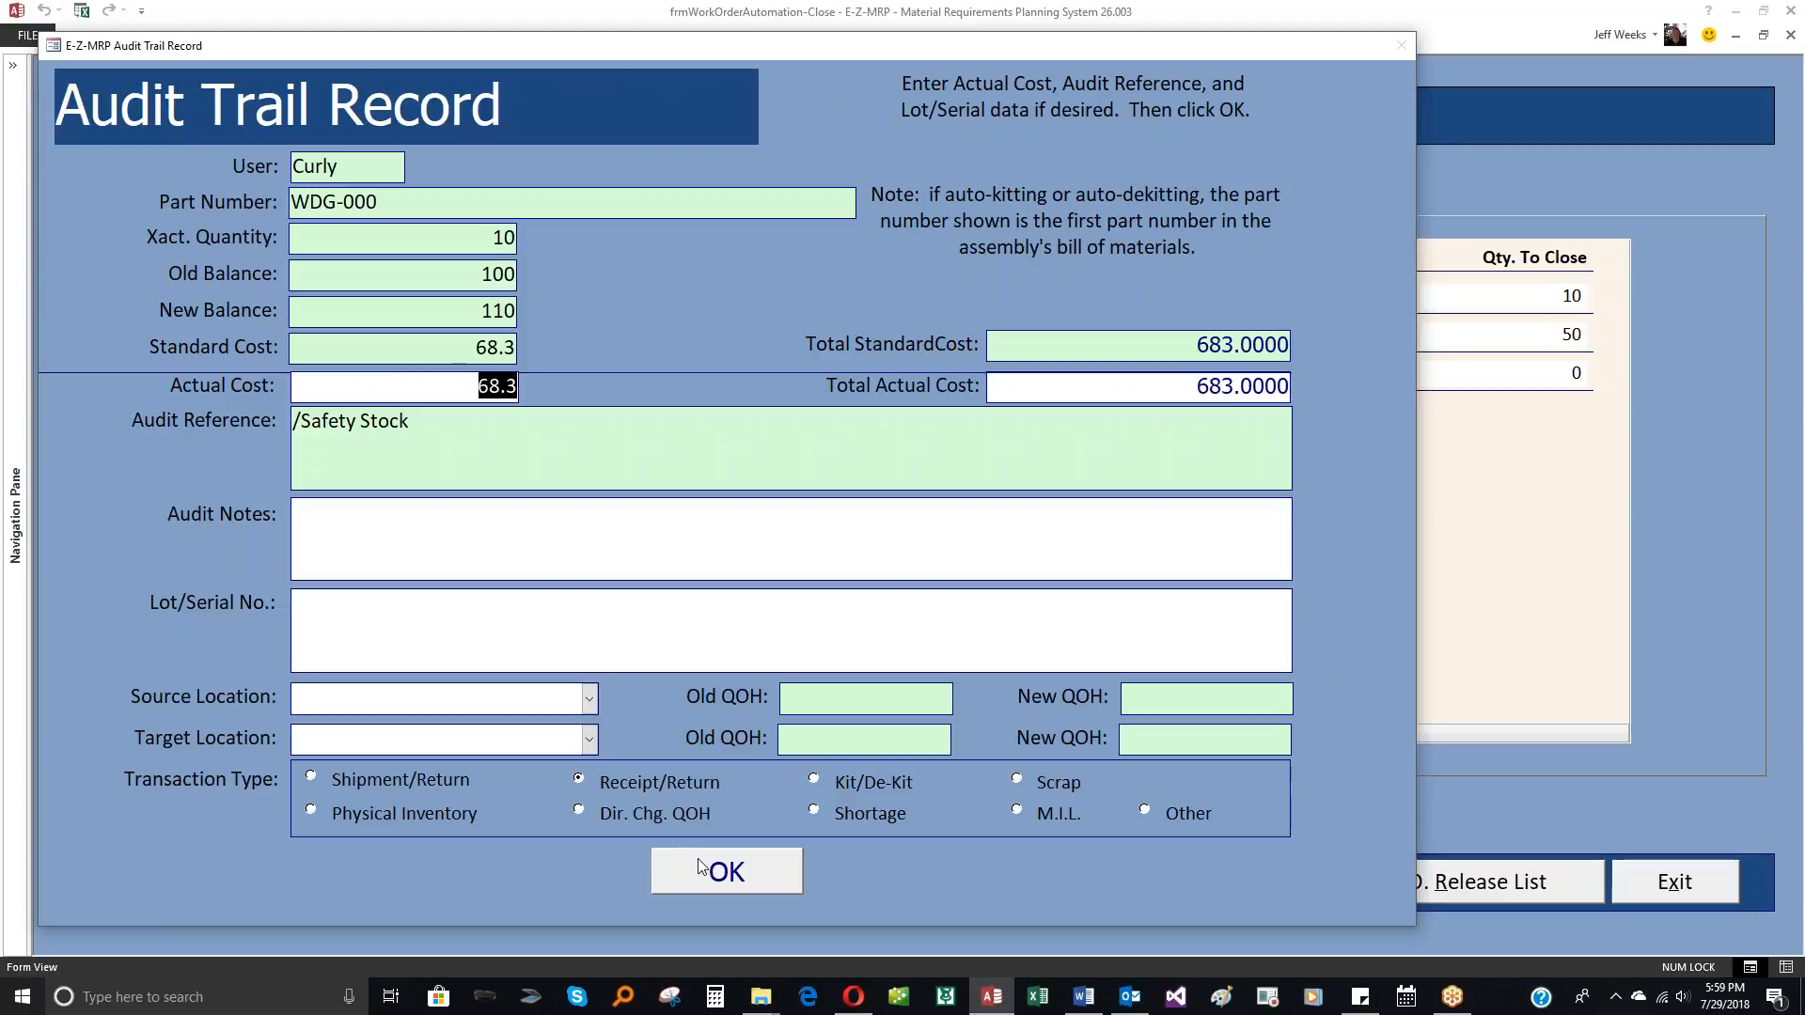
Step: Receive the /Safety Stock order into target location 1D0E - Row 1 Level D Bin 0E and accept the W.O. 100 audit record unchanged
{"action": "left_click", "coordinate": [311, 602]}
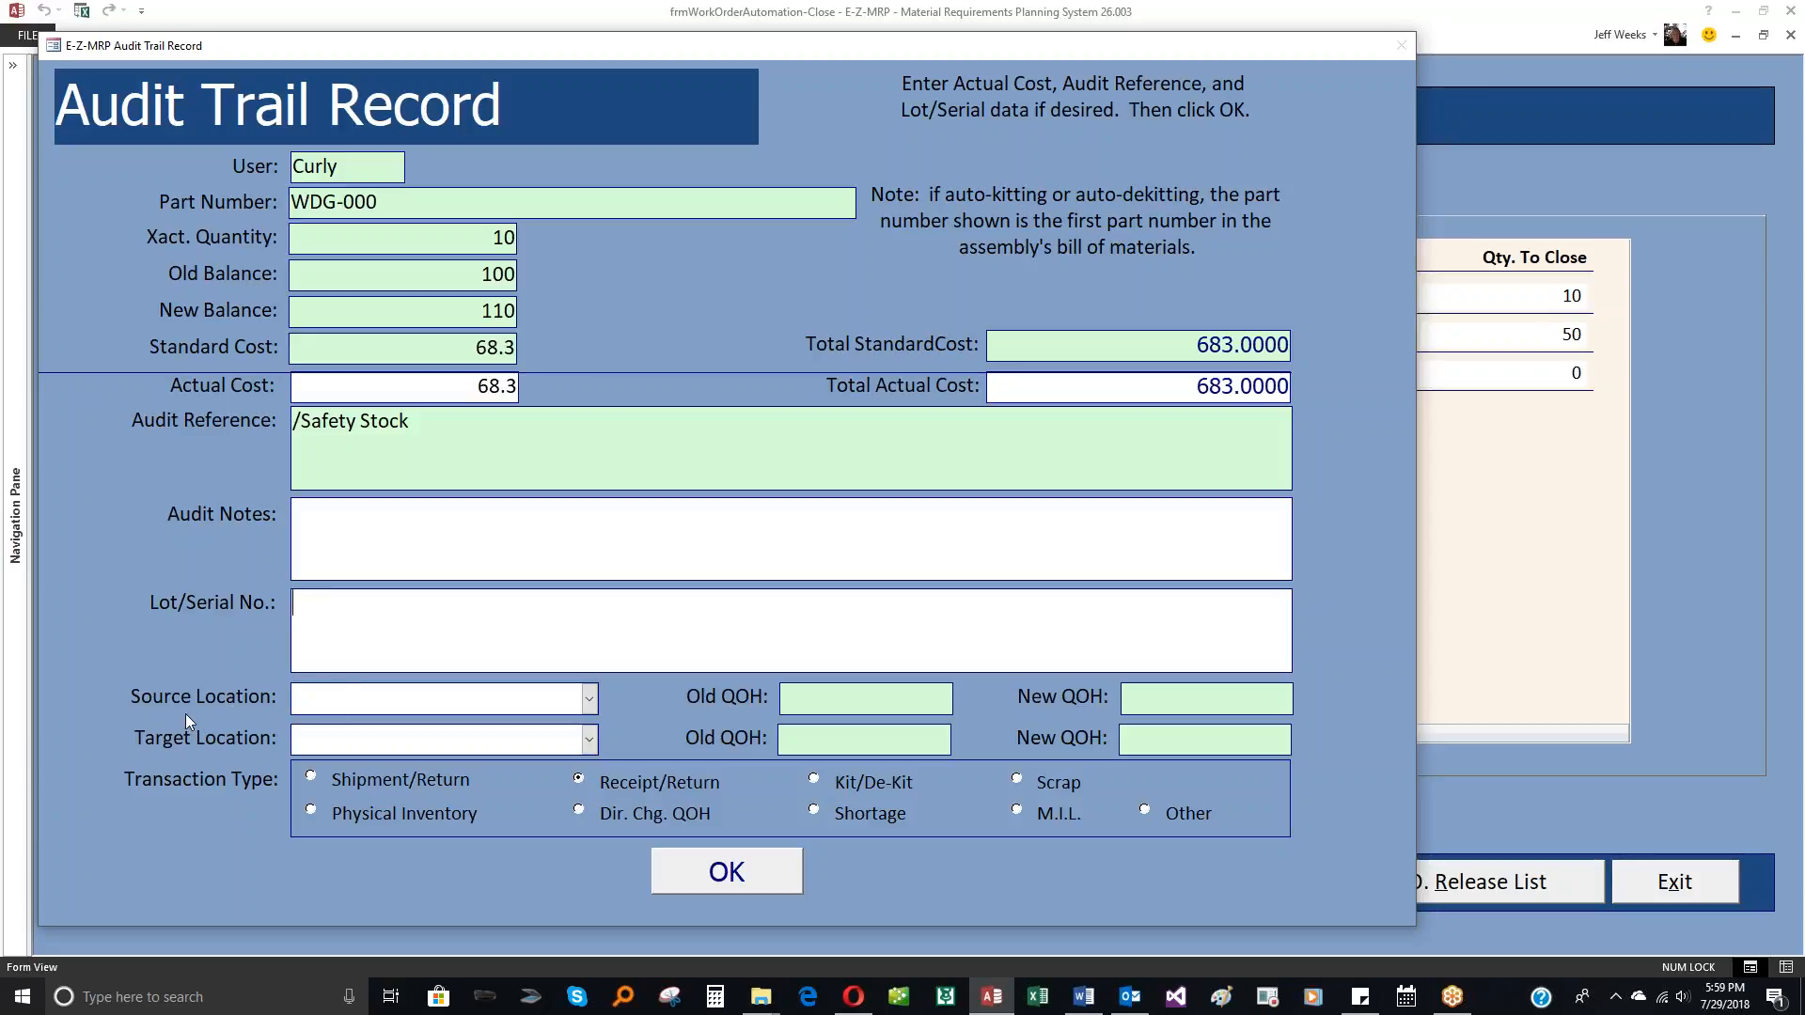
{"action": "left_click", "coordinate": [588, 741]}
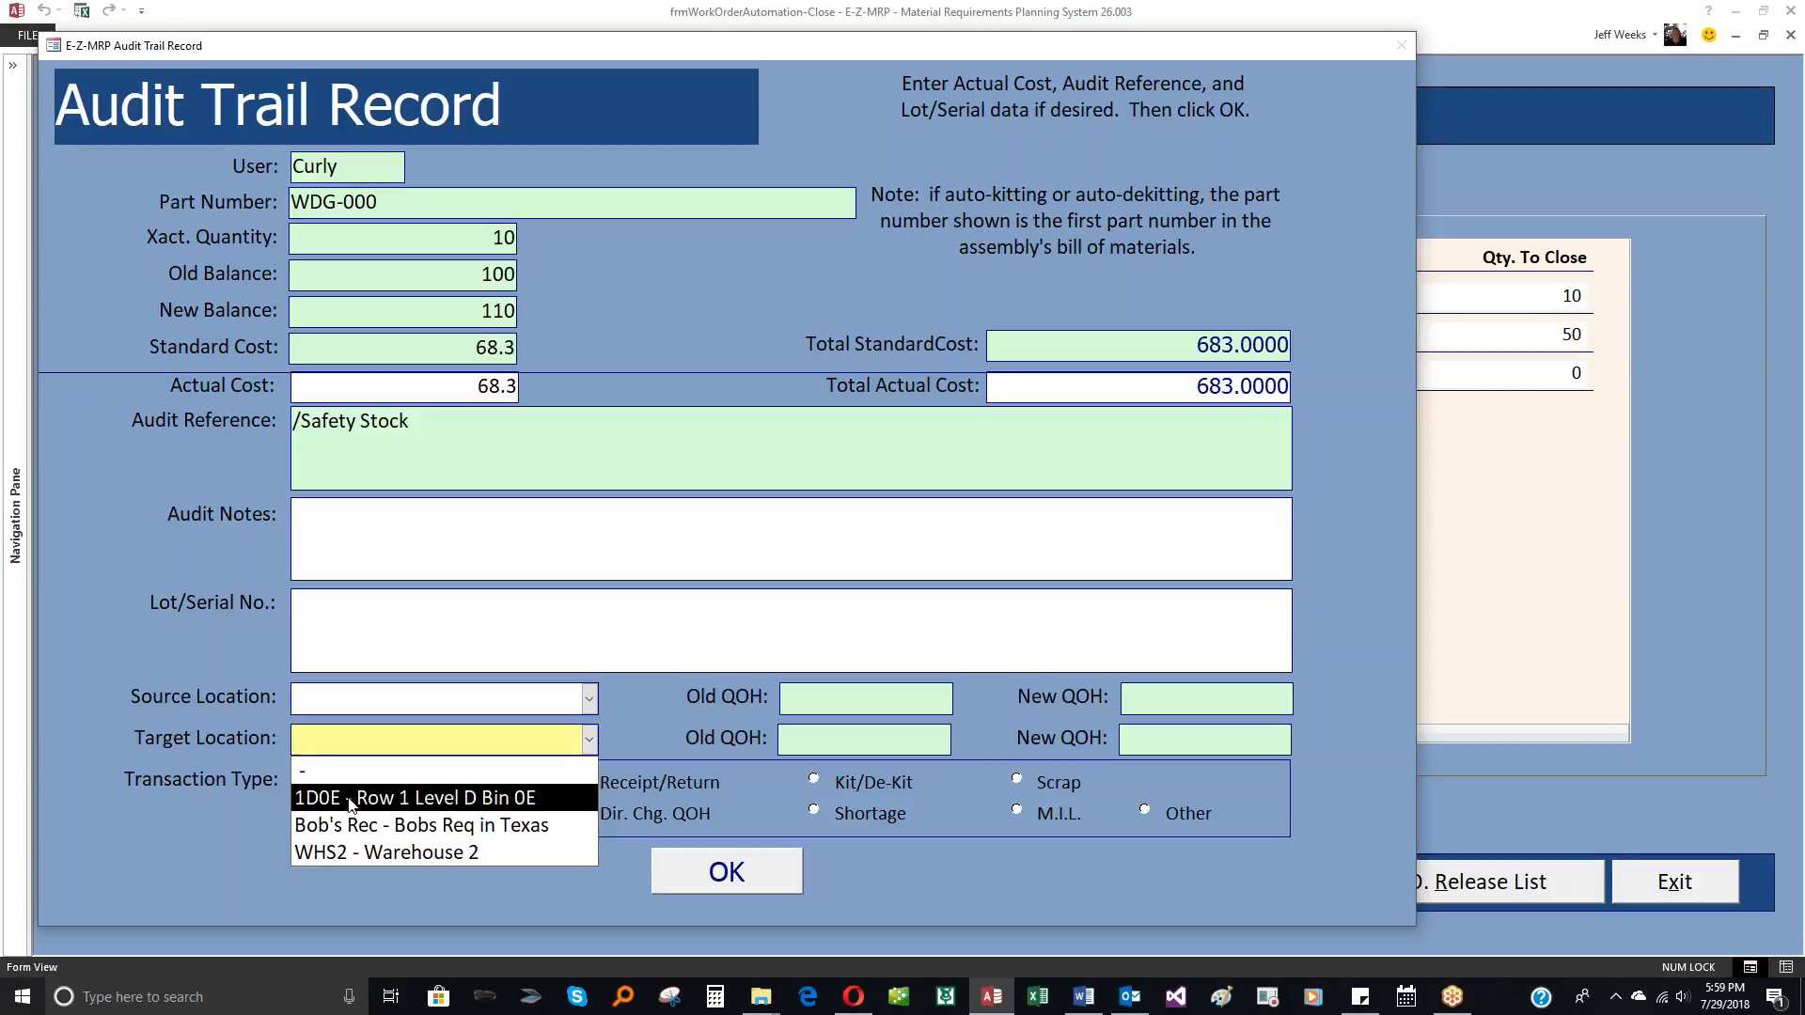
{"action": "left_click", "coordinate": [377, 801]}
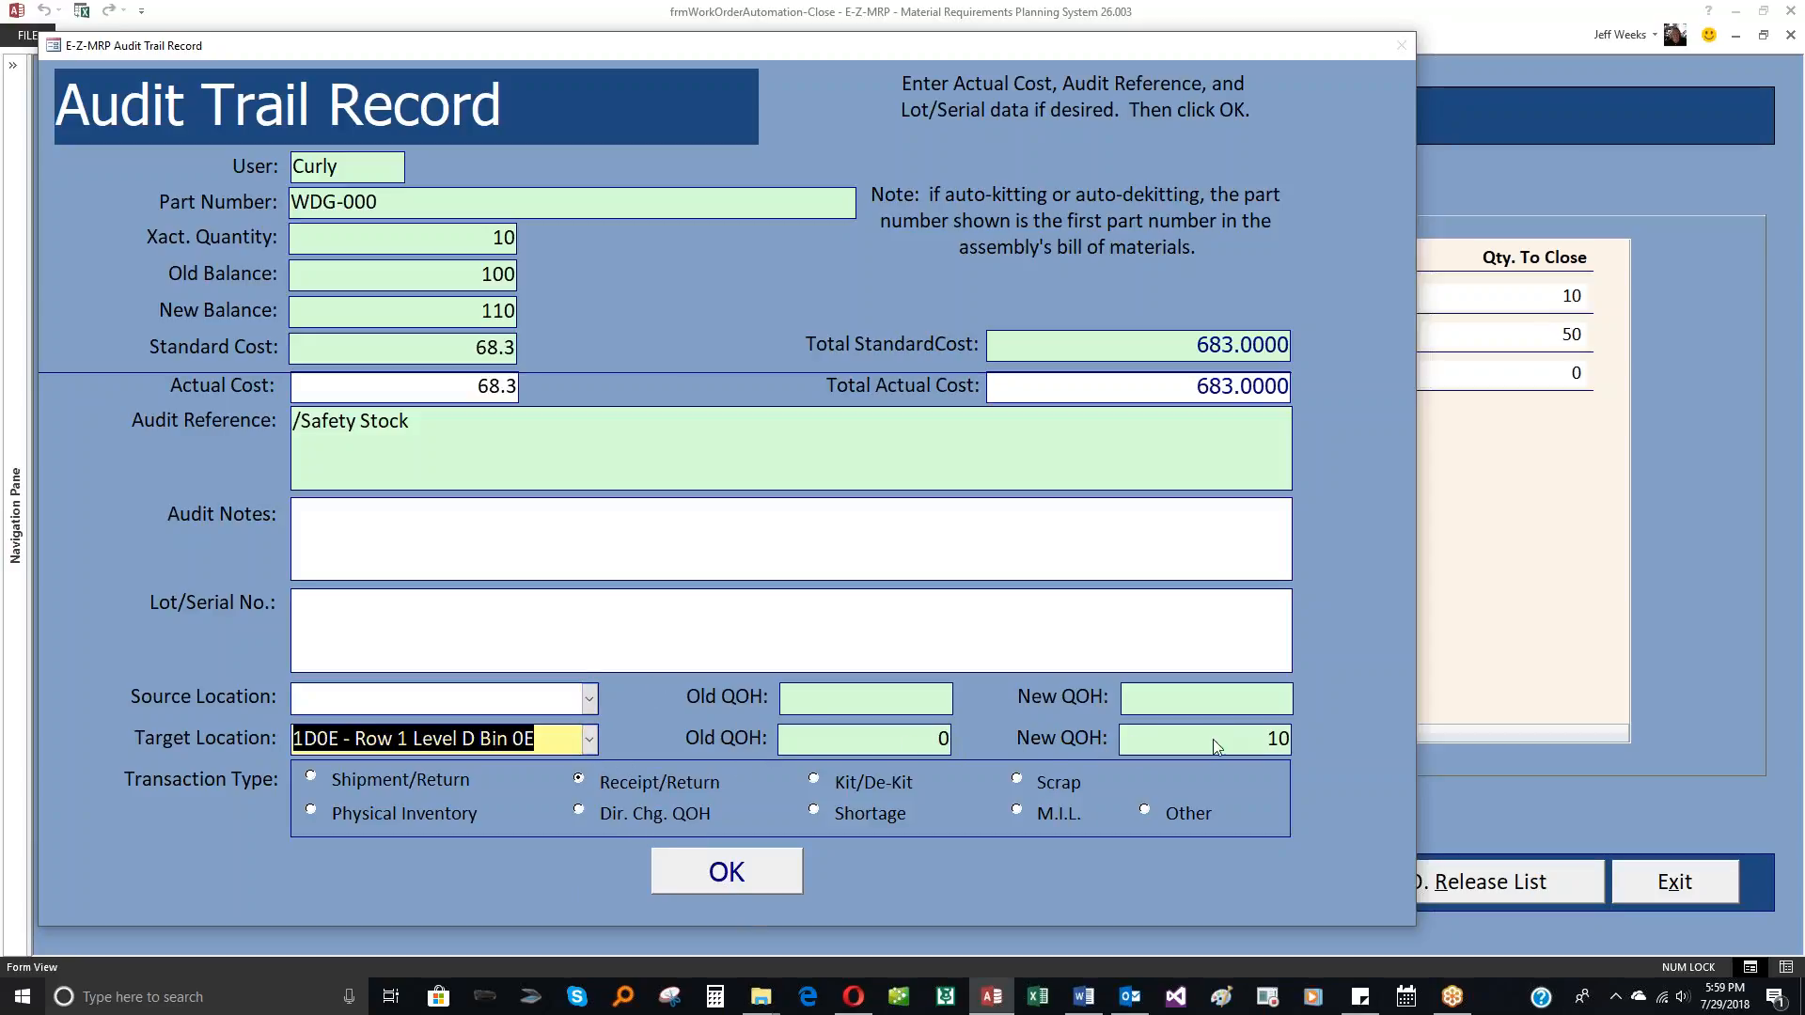
{"action": "left_click", "coordinate": [738, 873]}
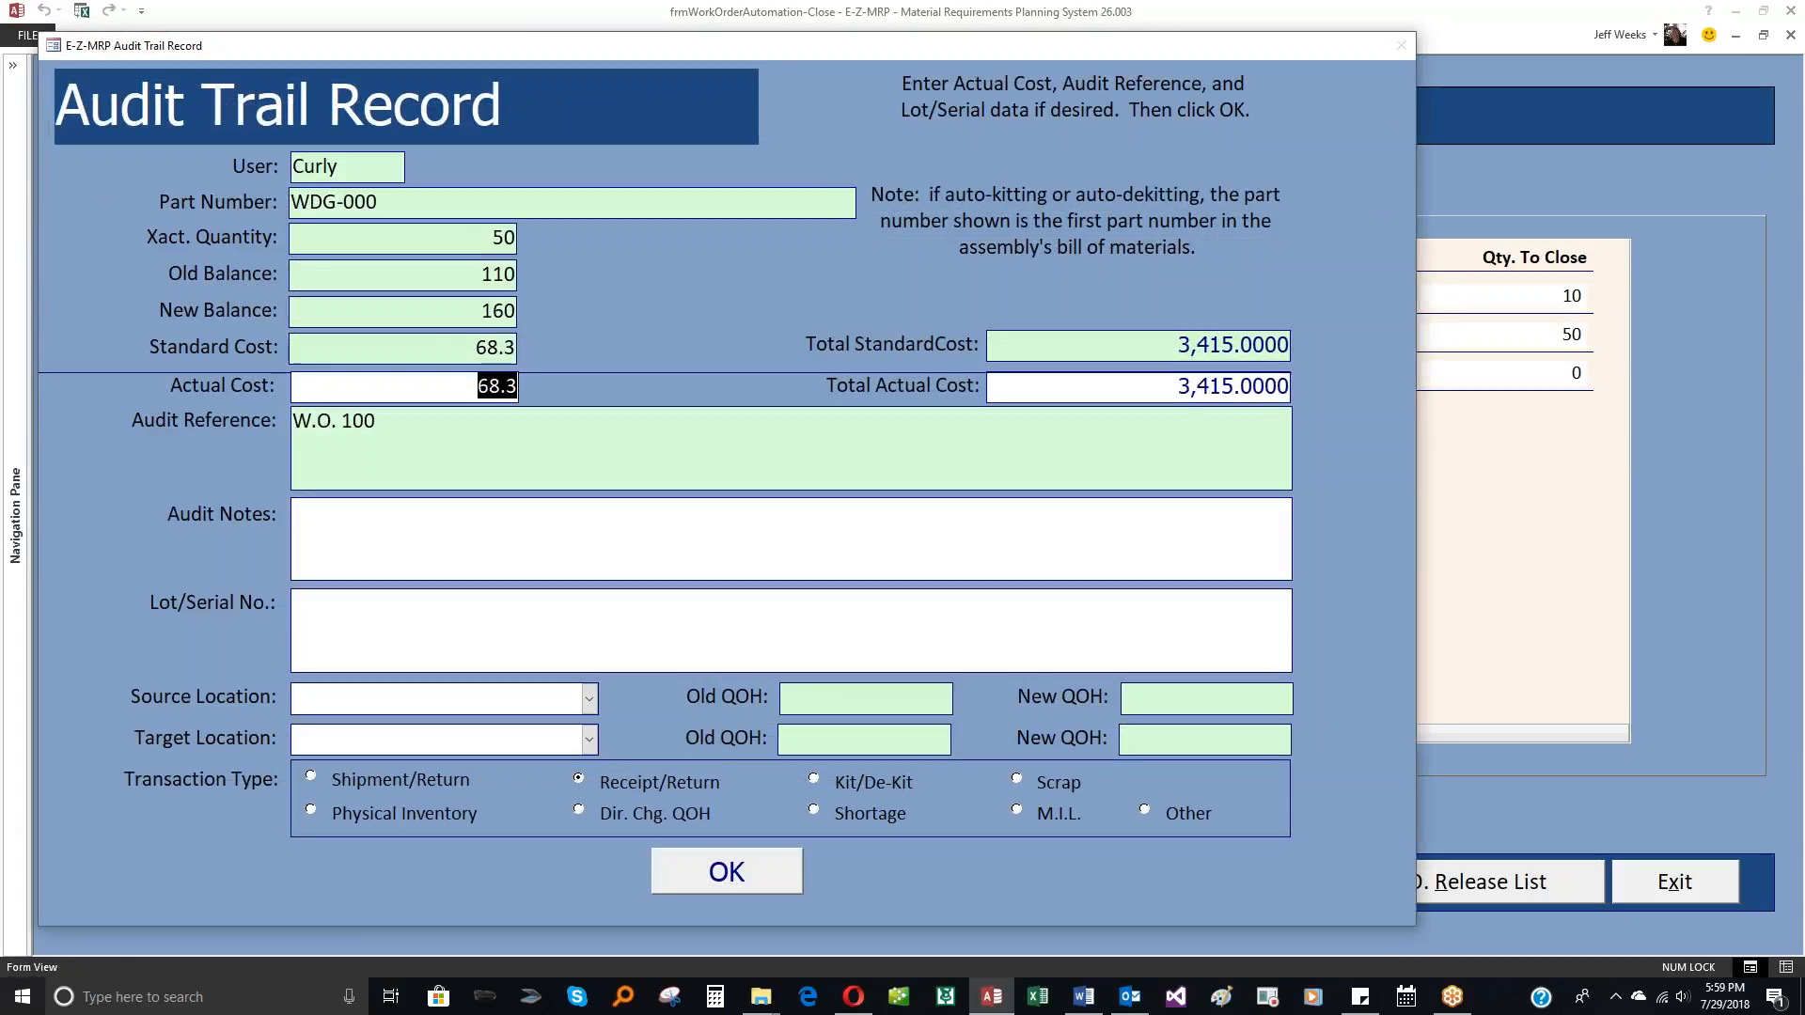
{"action": "left_click", "coordinate": [738, 873]}
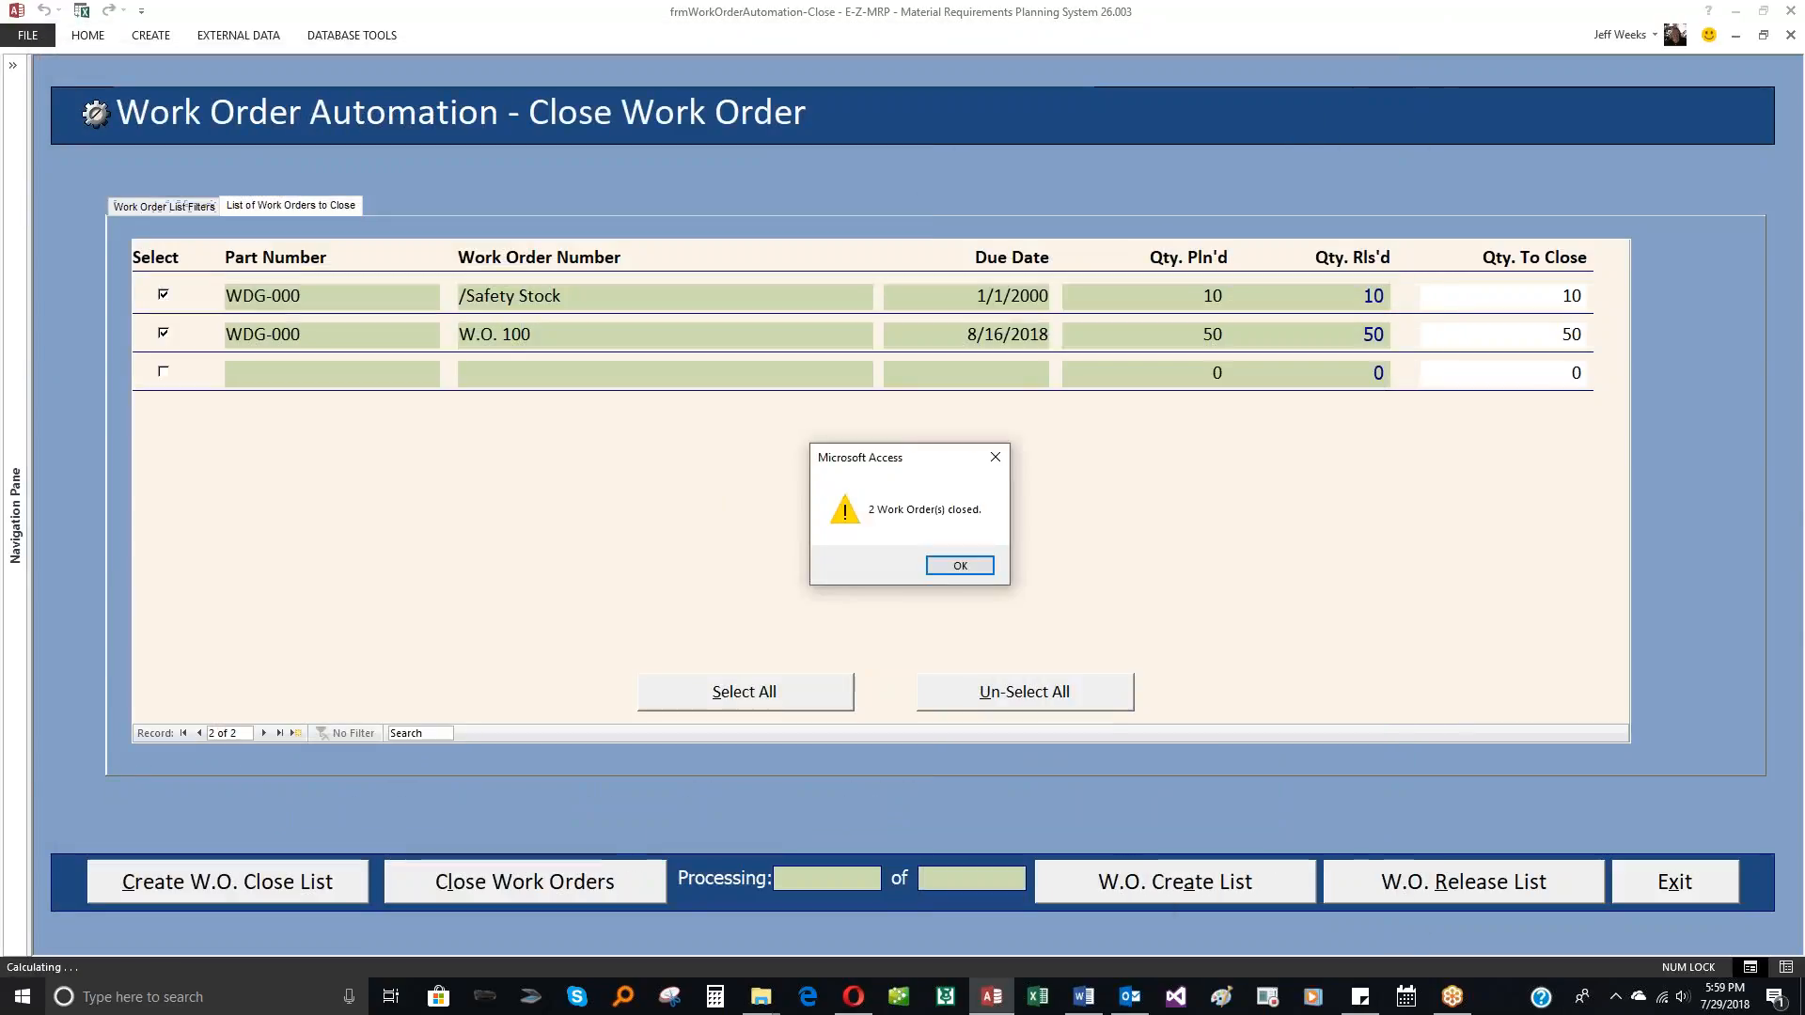
{"action": "left_click", "coordinate": [959, 565]}
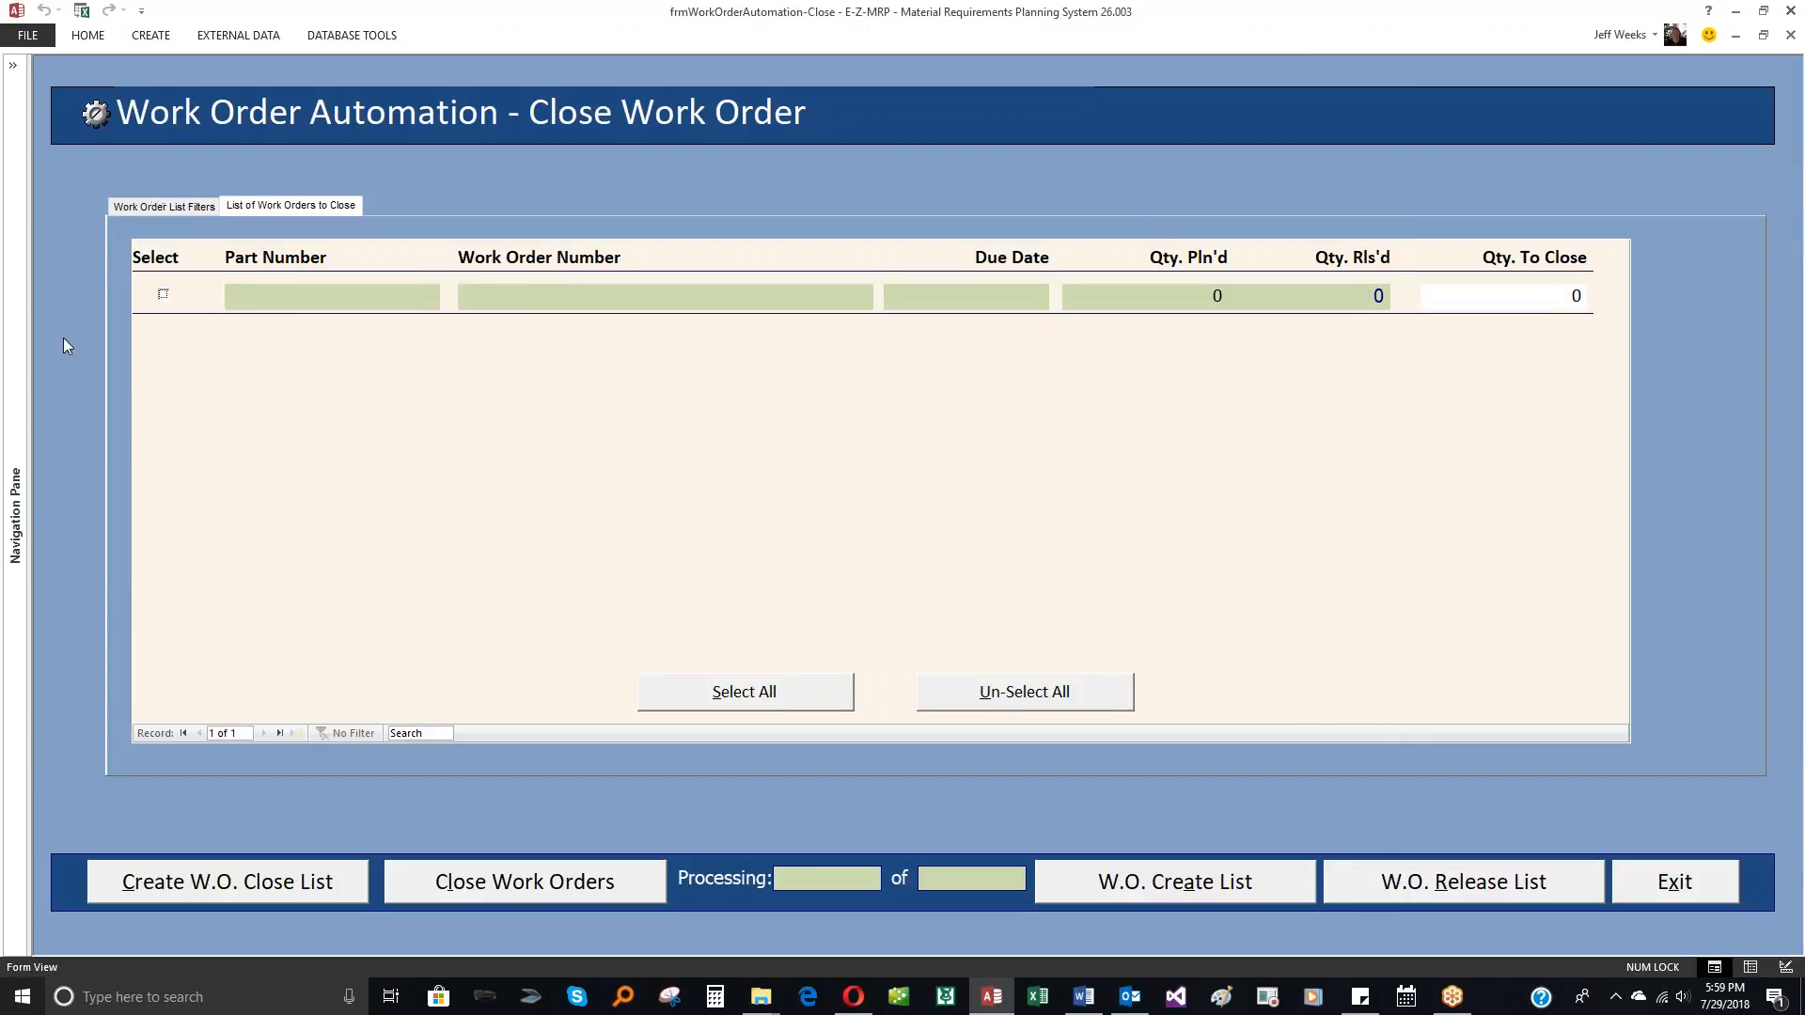
Step: Leave work order automation and recalculate the material plan with the existing settings
{"action": "left_click", "coordinate": [1651, 892]}
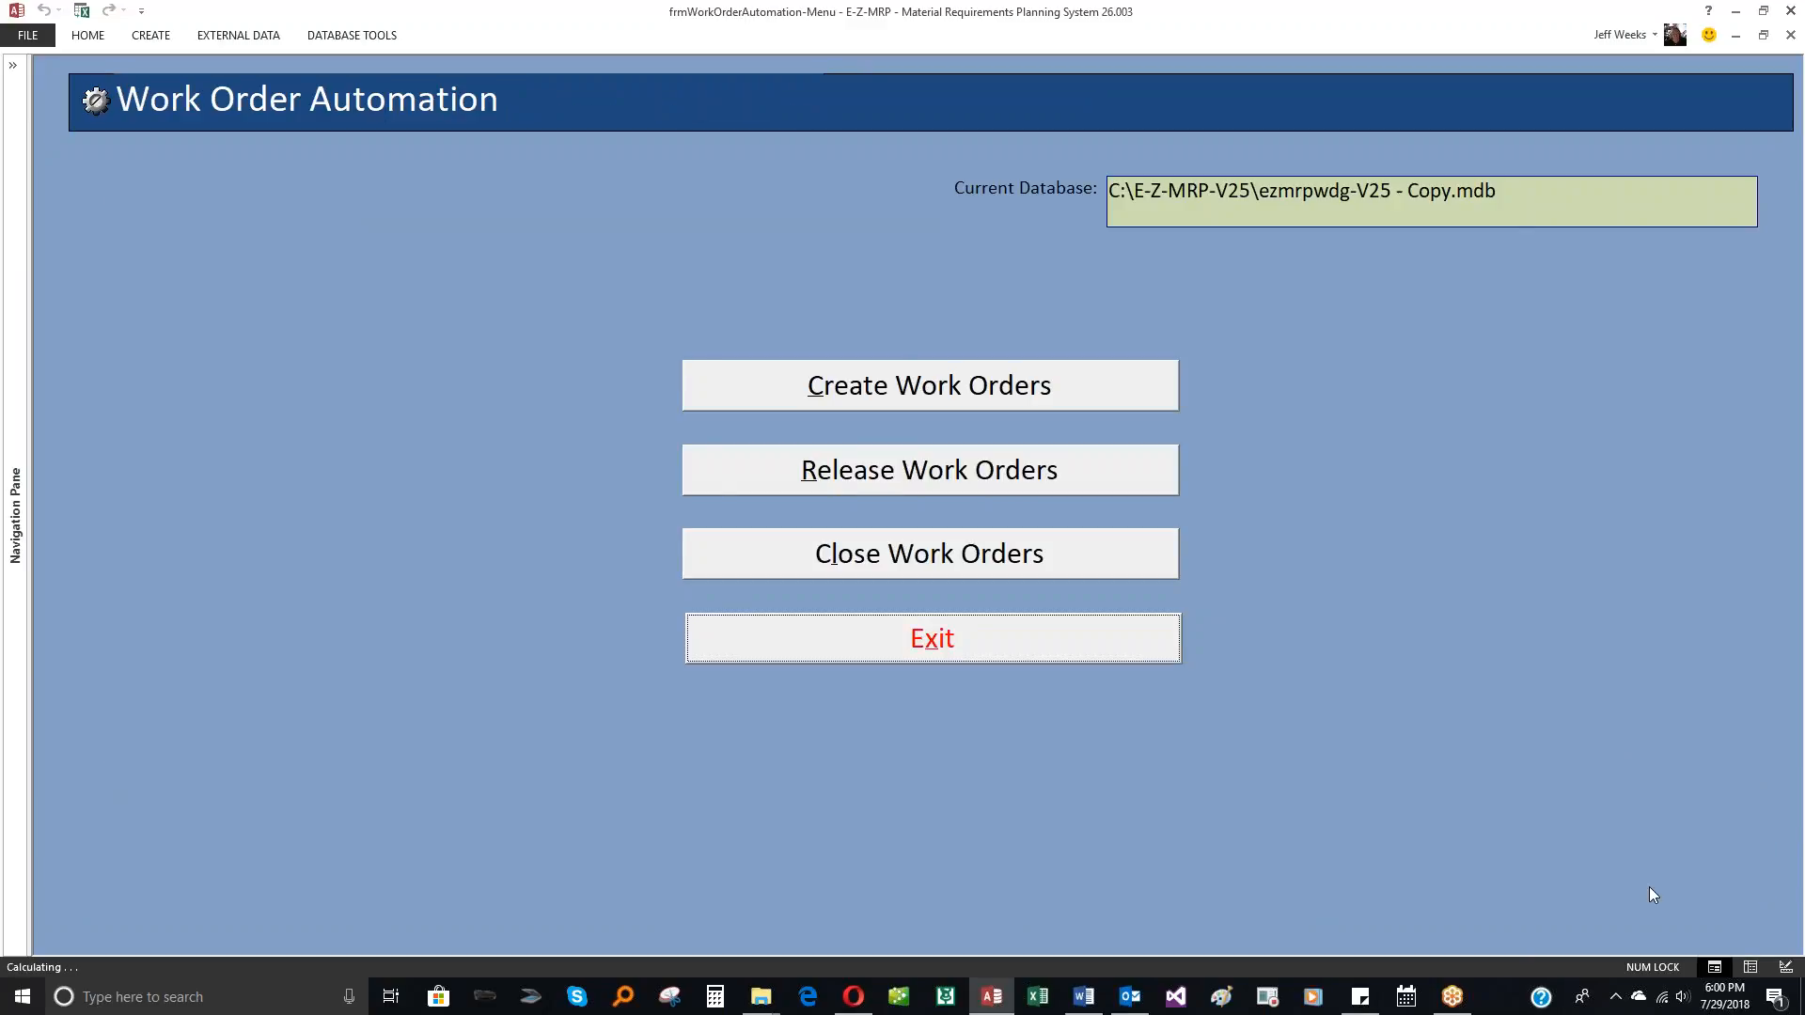
{"action": "left_click", "coordinate": [1025, 646]}
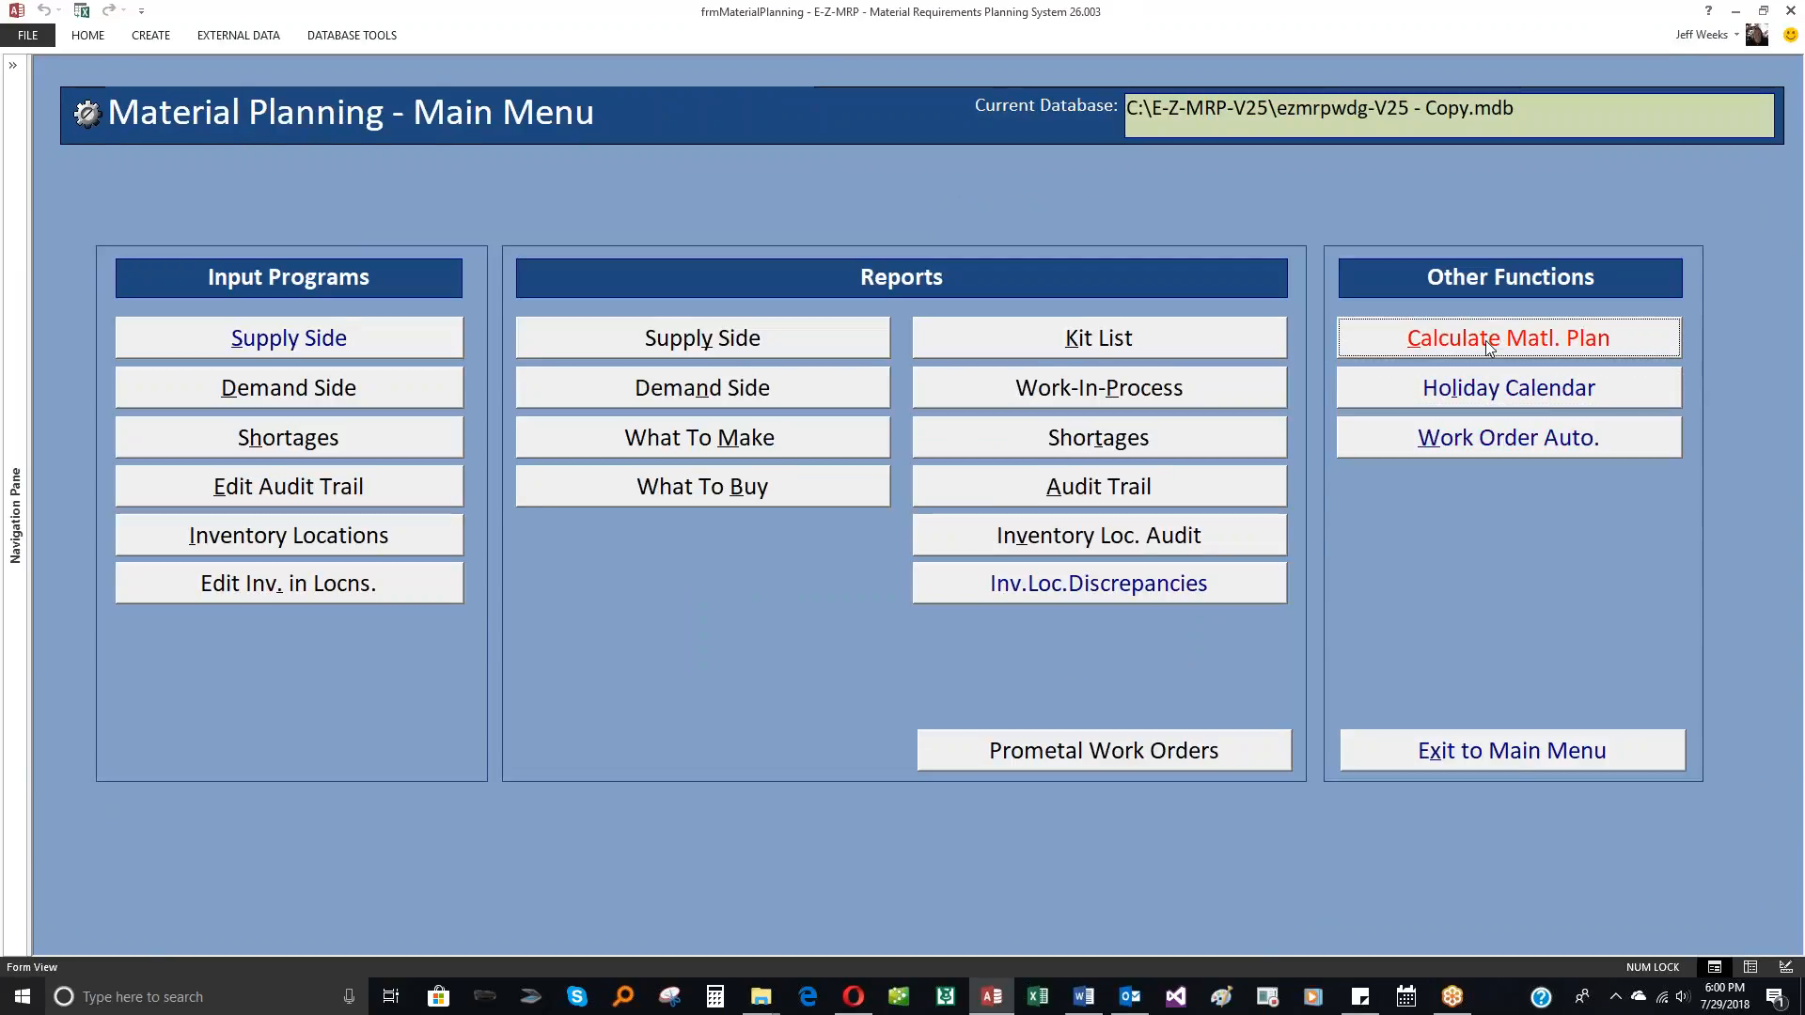
{"action": "left_click", "coordinate": [1485, 340]}
{"action": "left_click", "coordinate": [728, 680]}
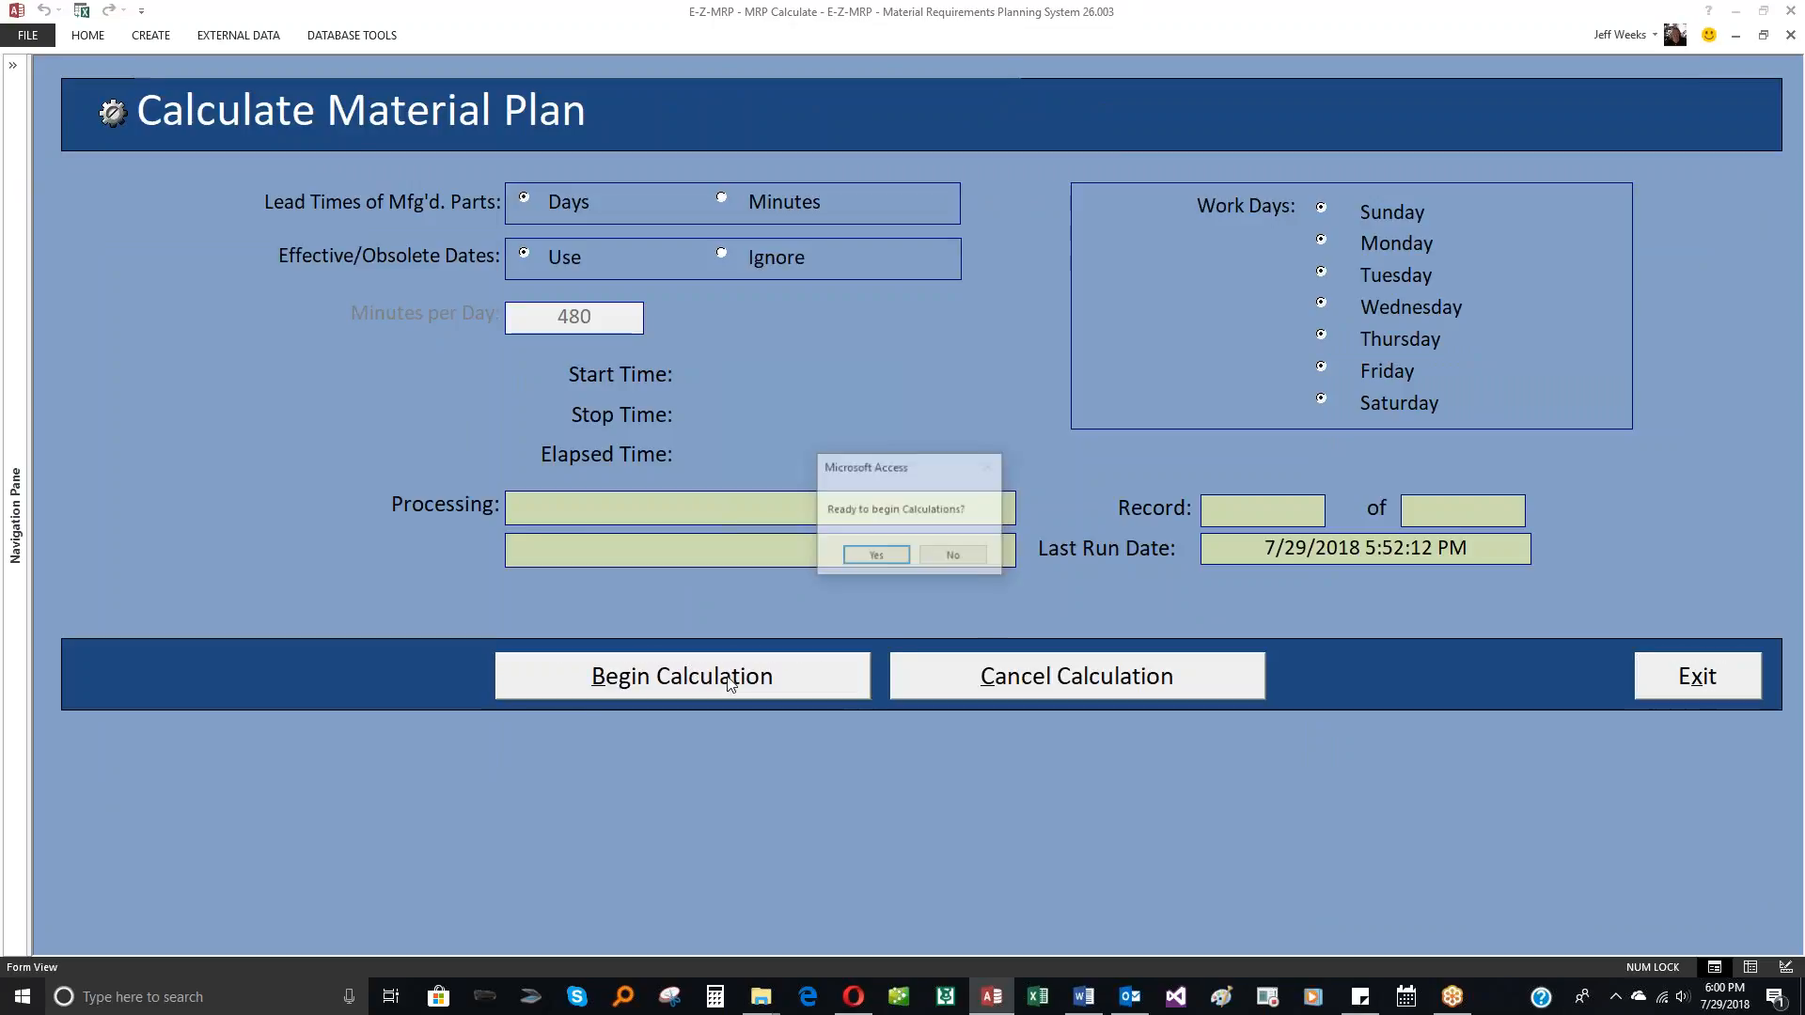
{"action": "left_click", "coordinate": [884, 559]}
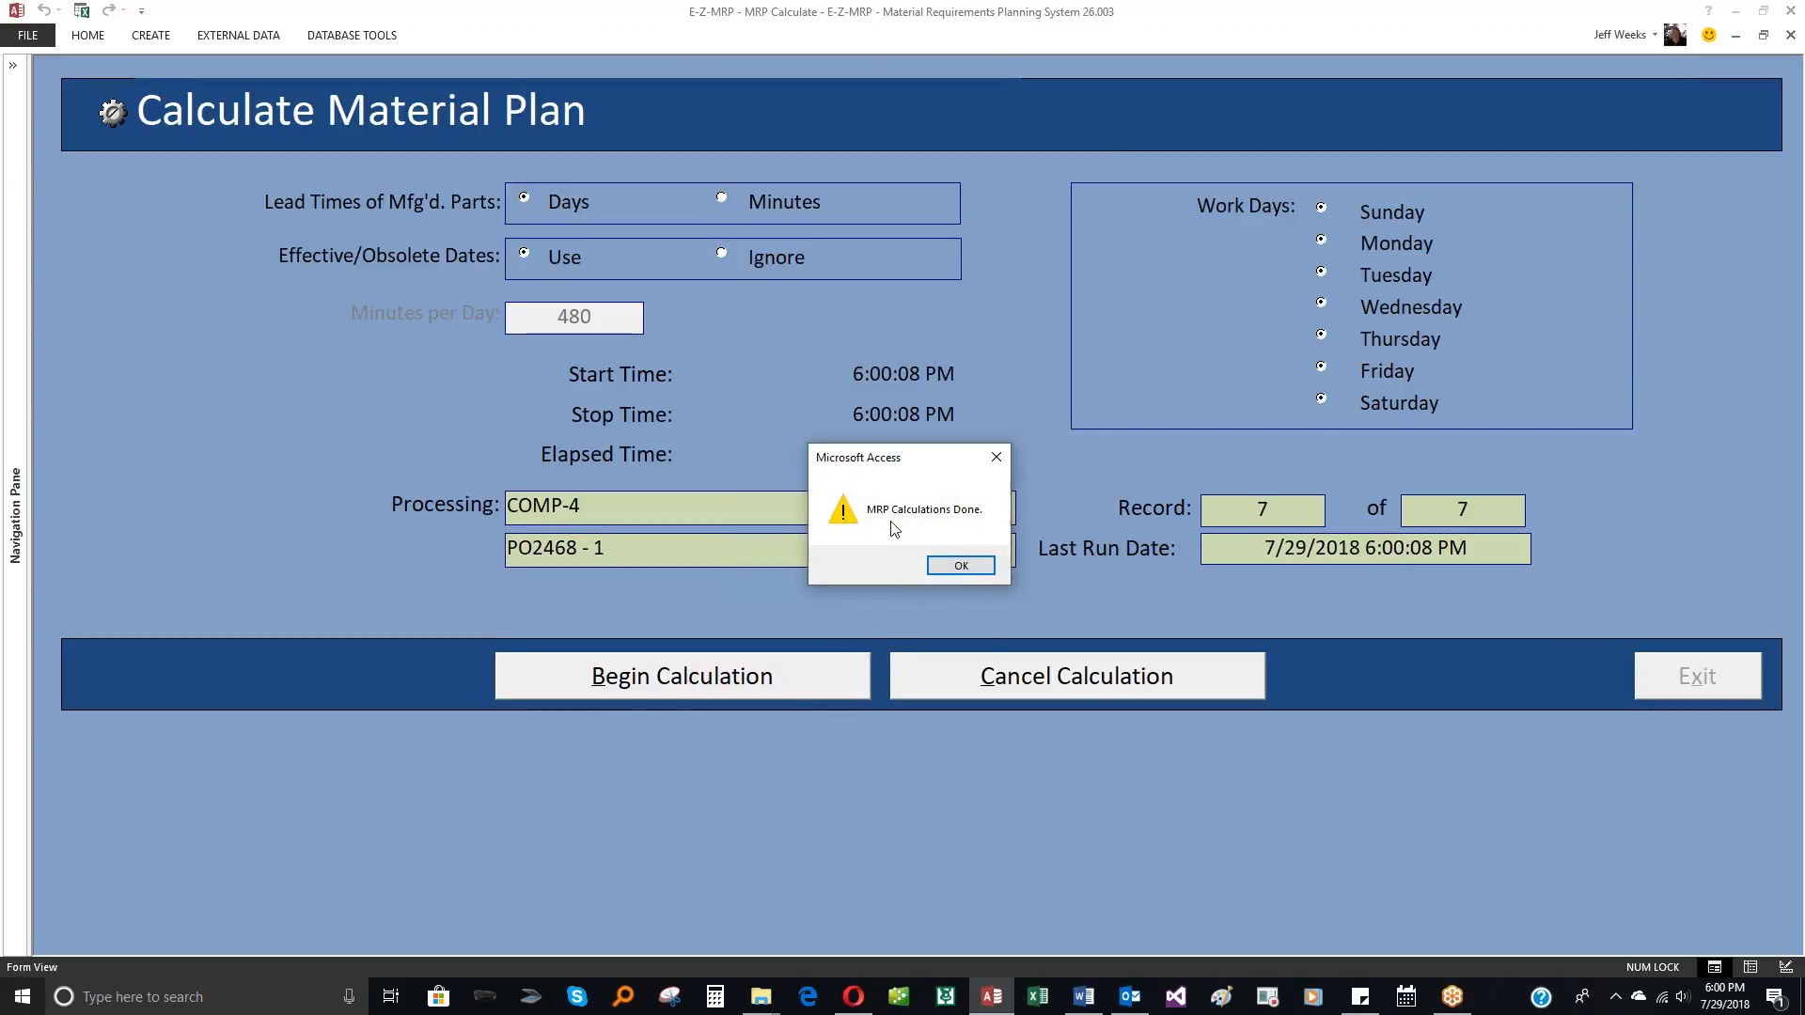
{"action": "left_click", "coordinate": [962, 568]}
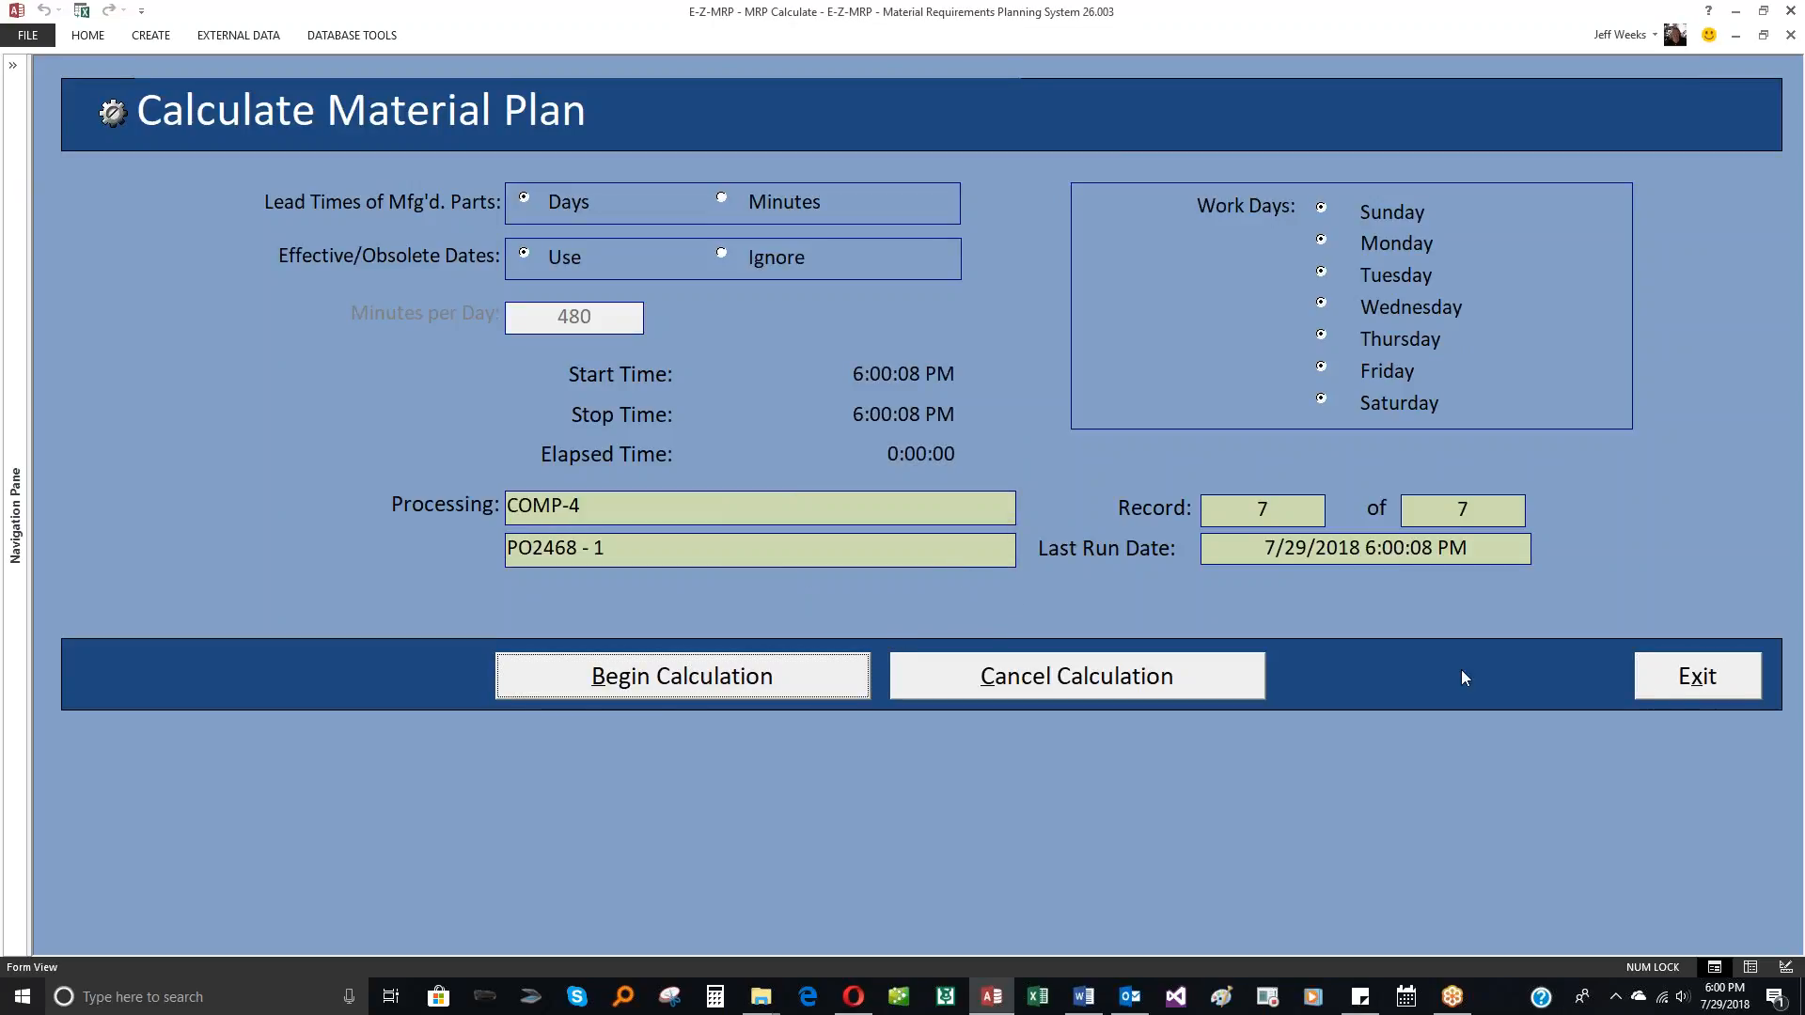
{"action": "left_click", "coordinate": [1661, 691]}
Step: Generate the list of work orders to create without filters to check for outstanding requirements
{"action": "left_click", "coordinate": [1472, 445]}
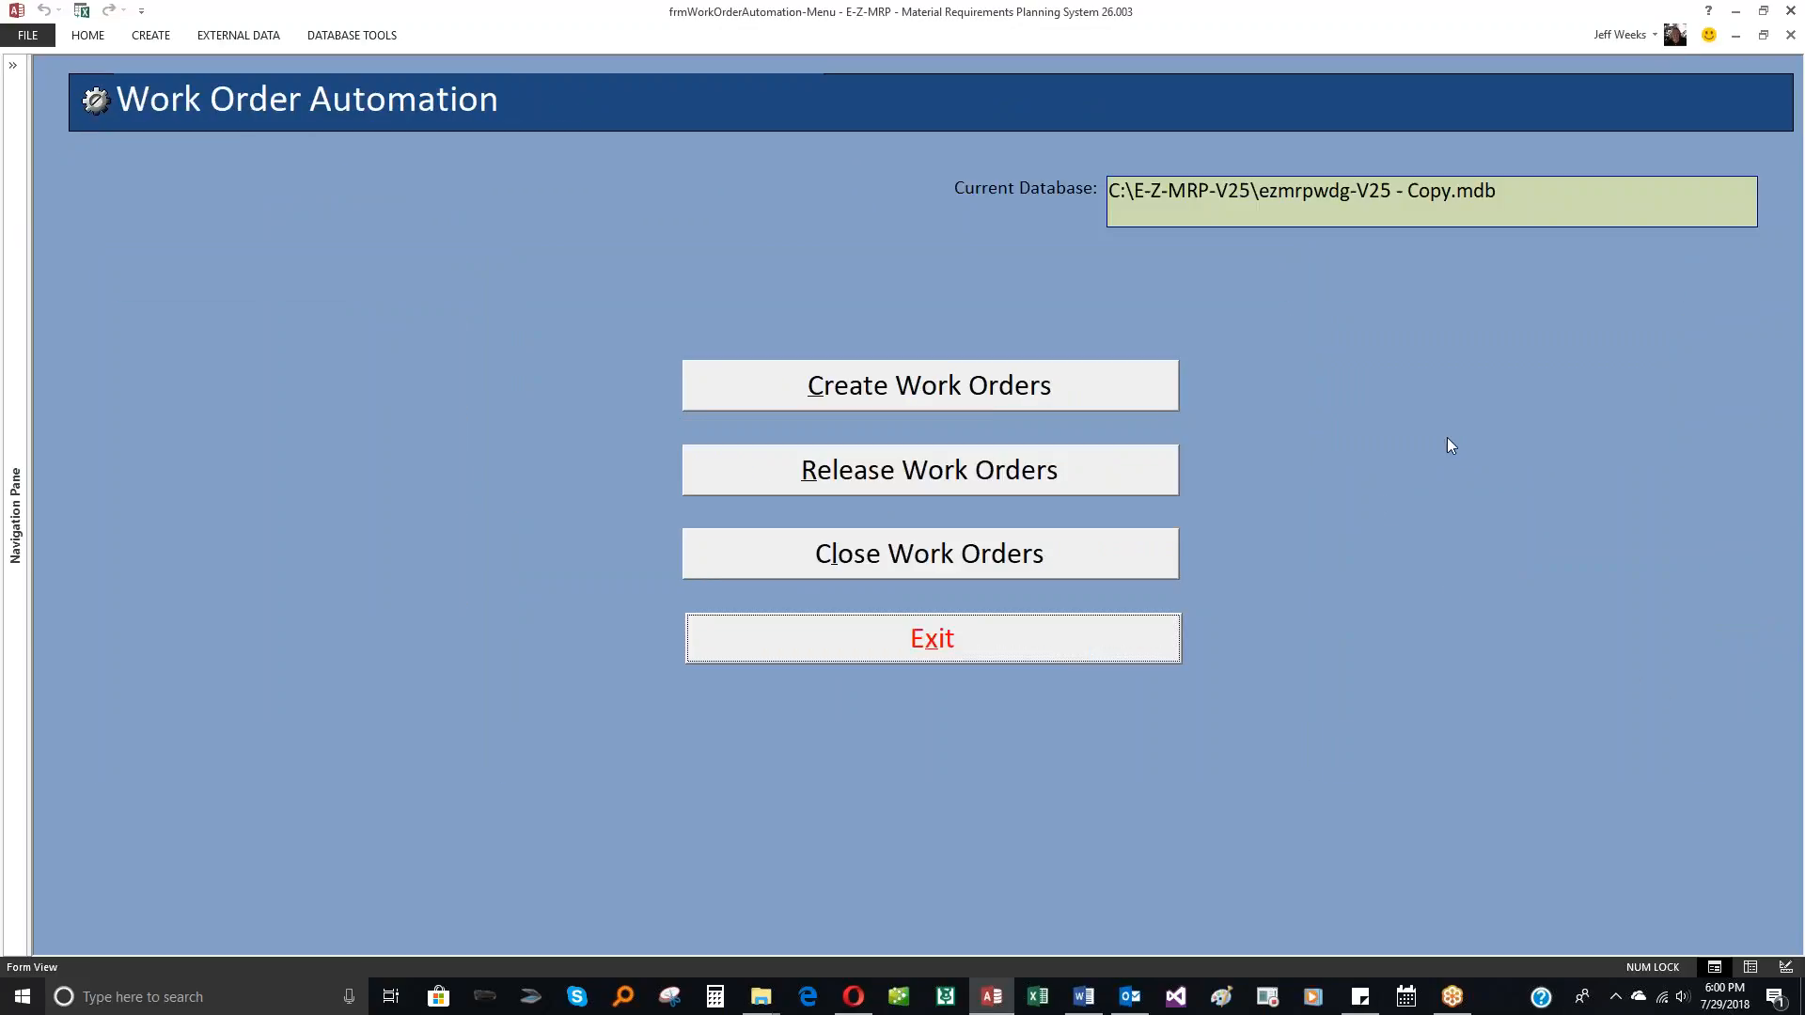
{"action": "left_click", "coordinate": [955, 388]}
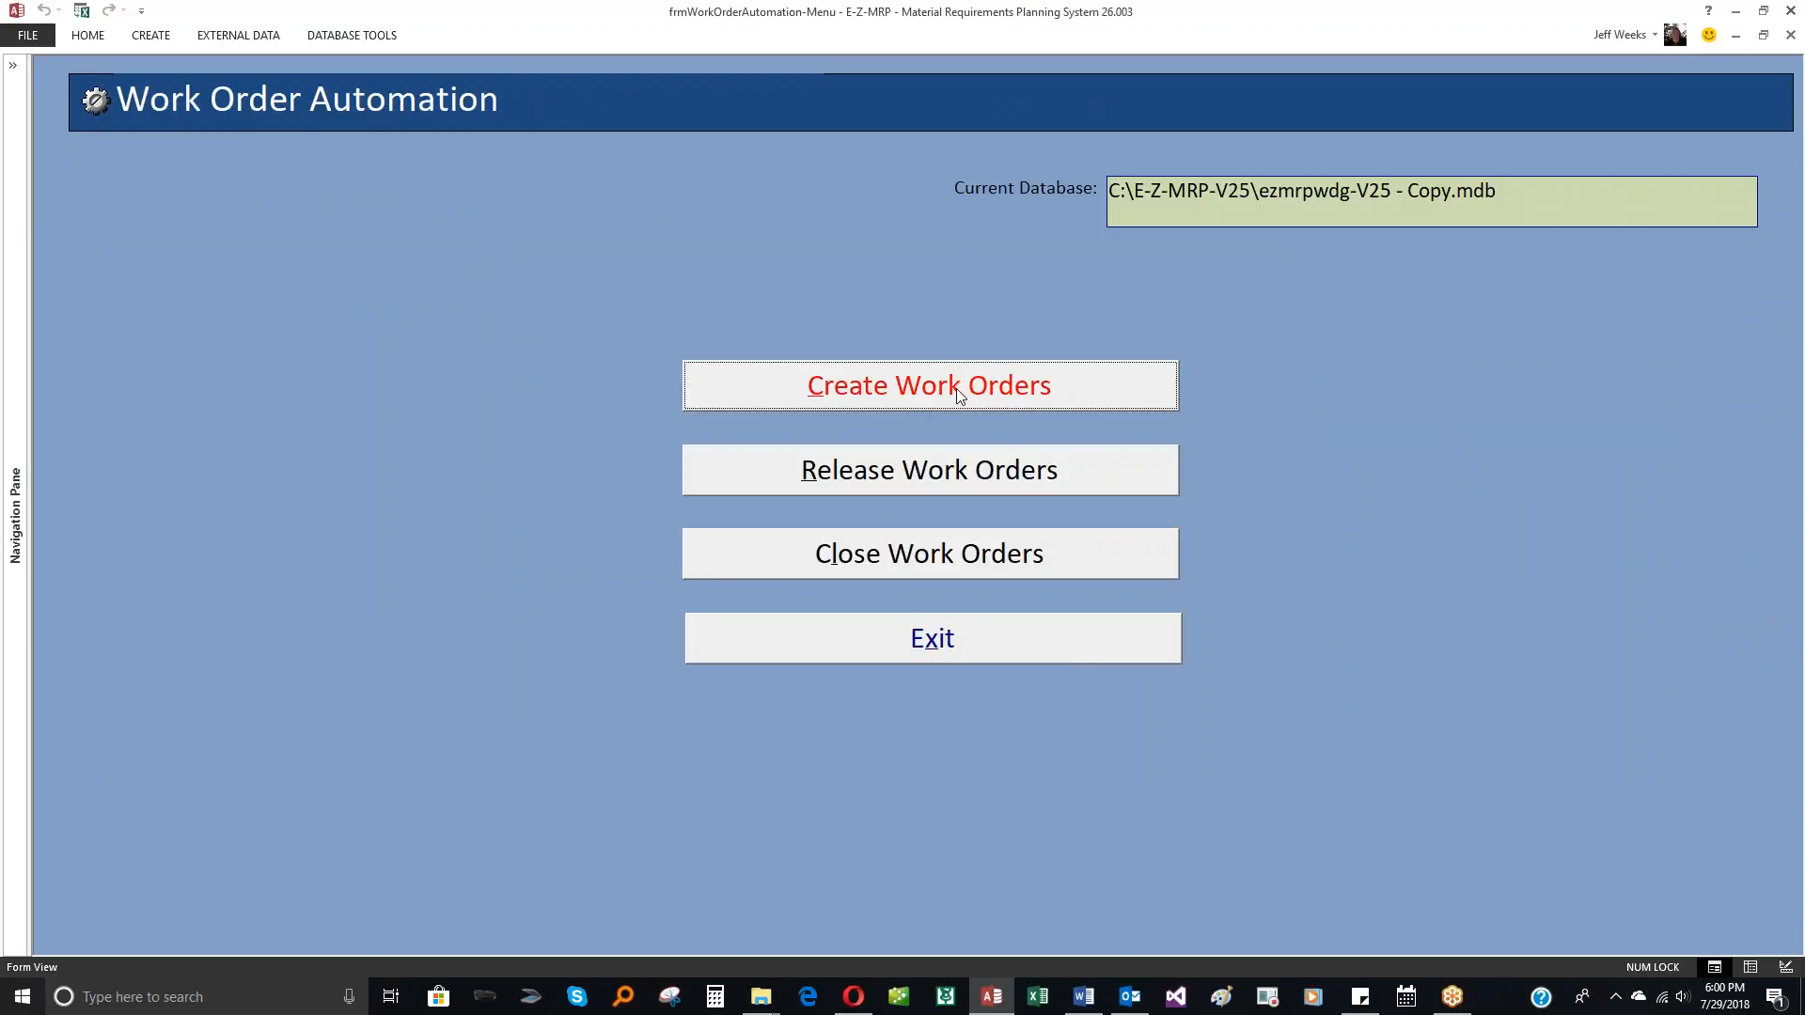
{"action": "left_click", "coordinate": [955, 387]}
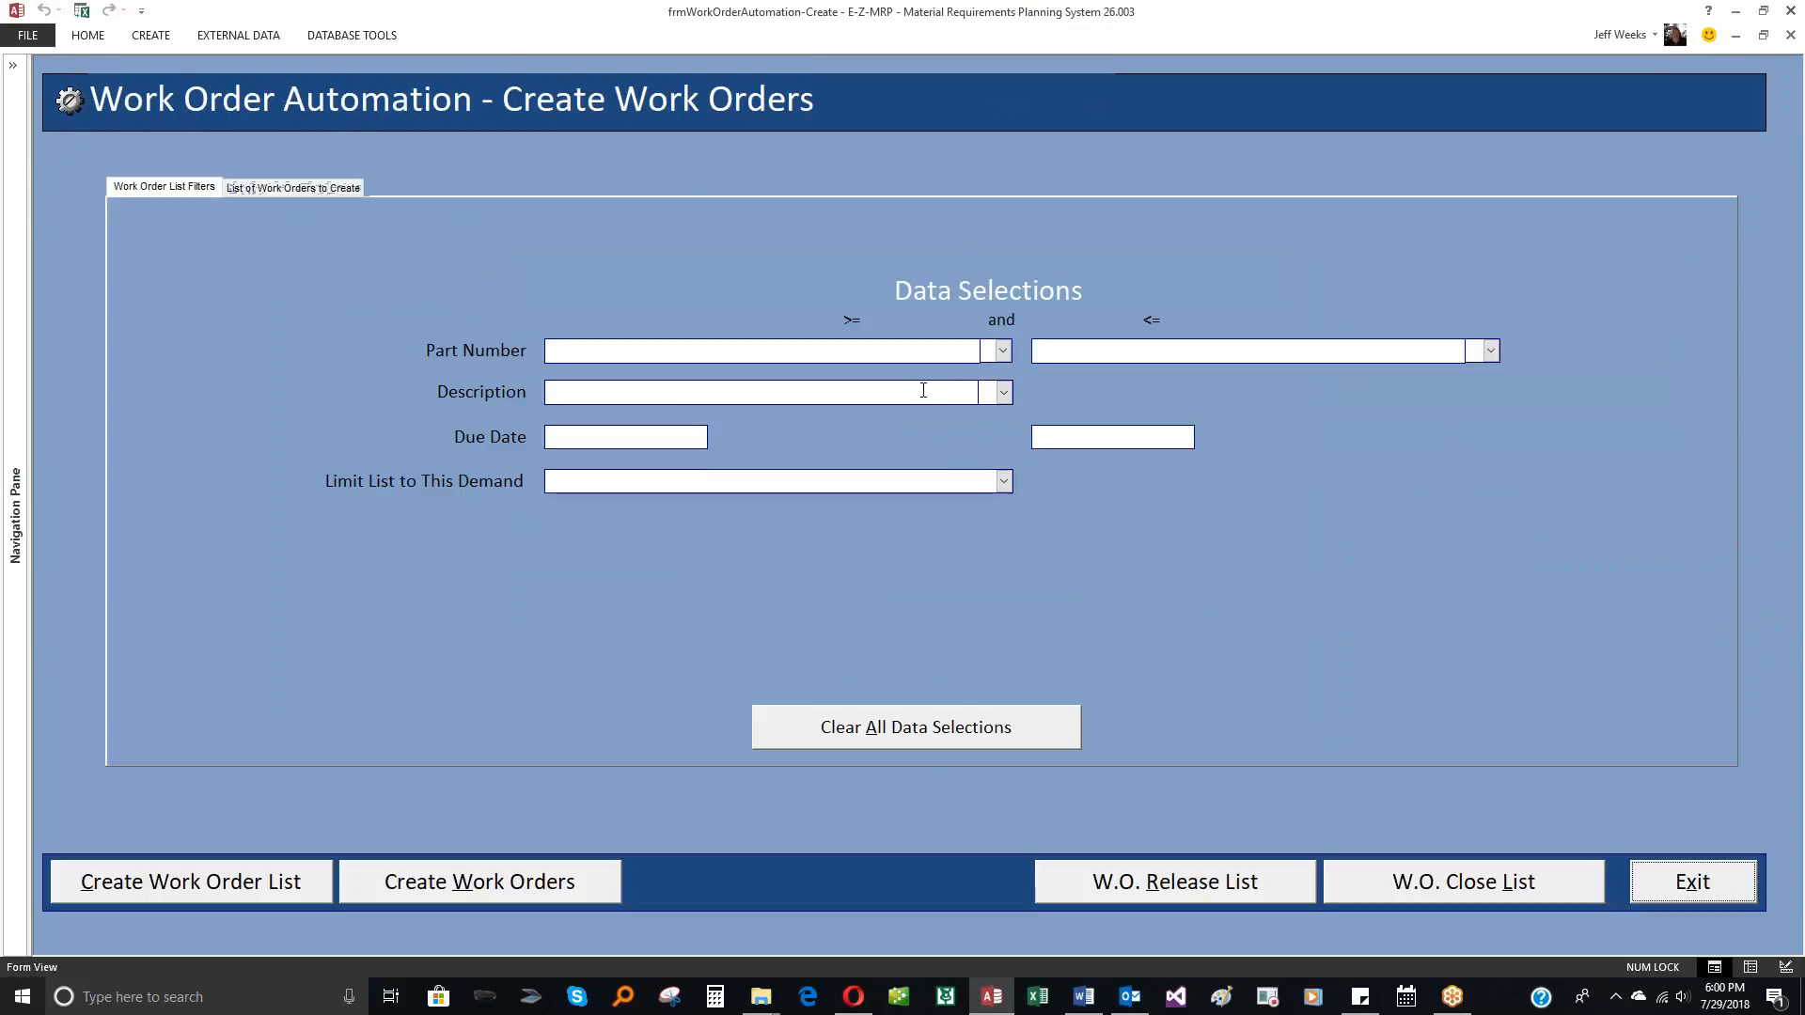
{"action": "left_click", "coordinate": [268, 878]}
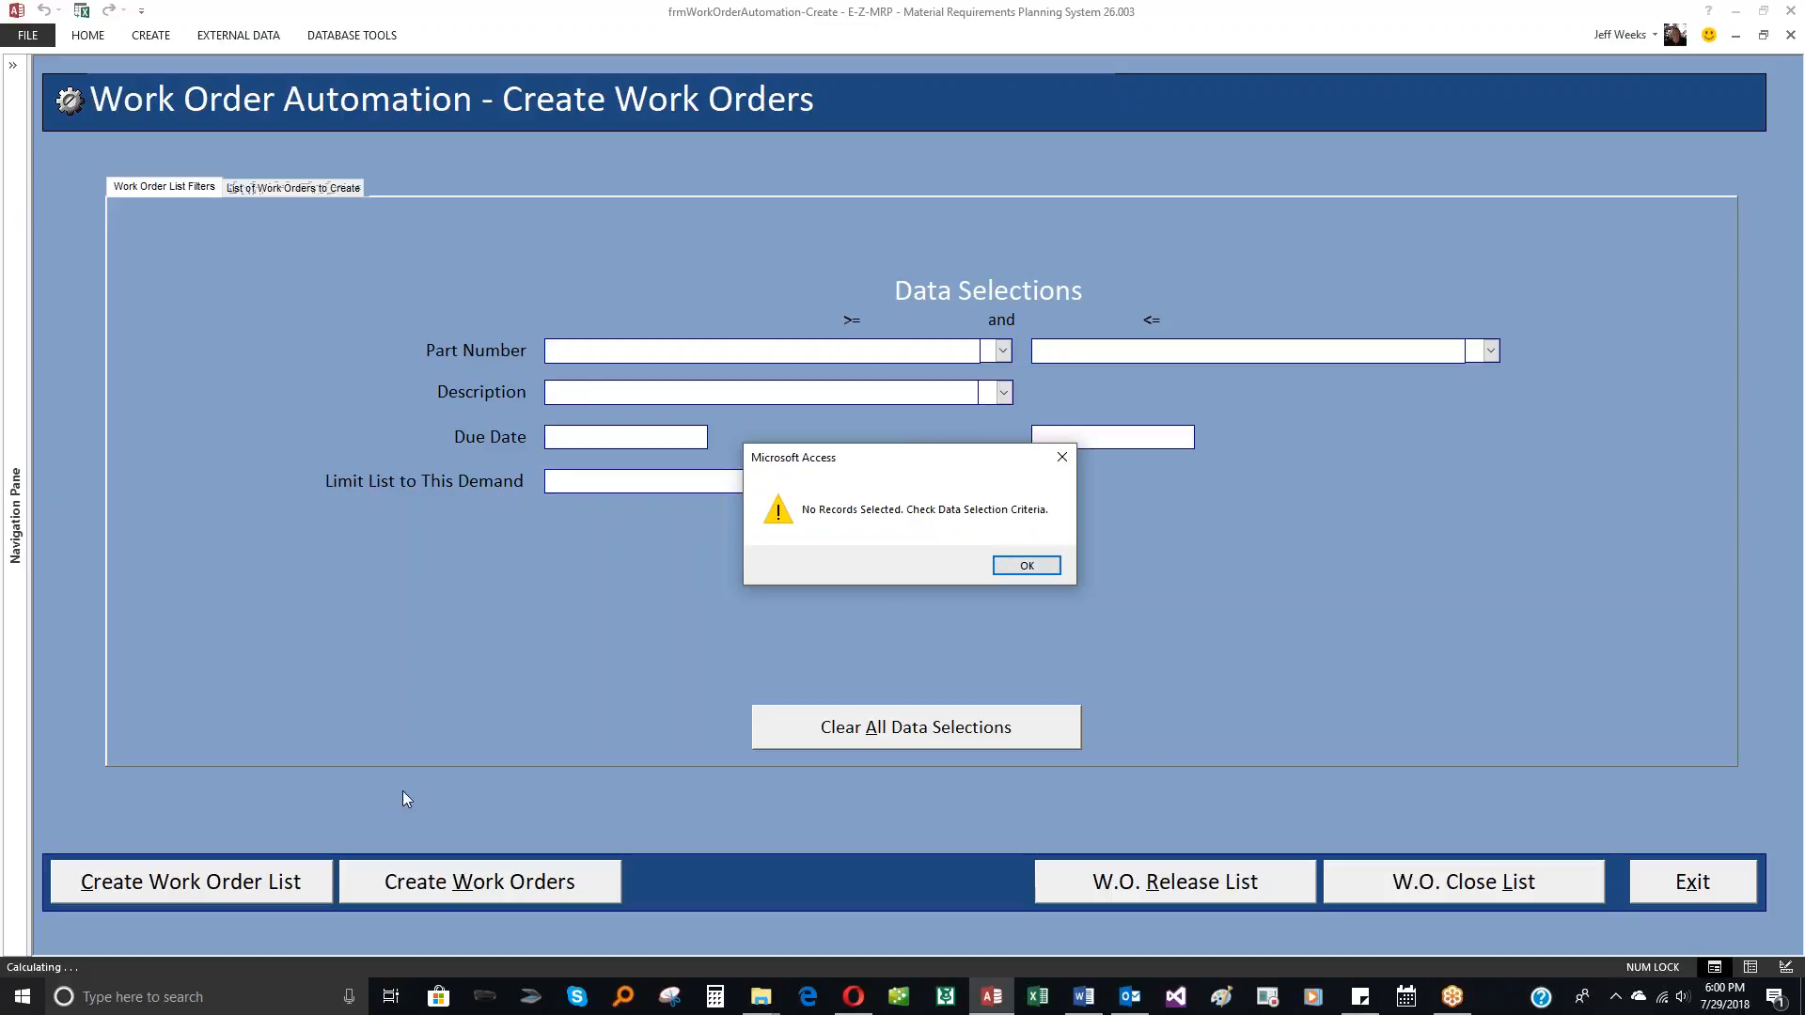
{"action": "left_click", "coordinate": [1013, 568]}
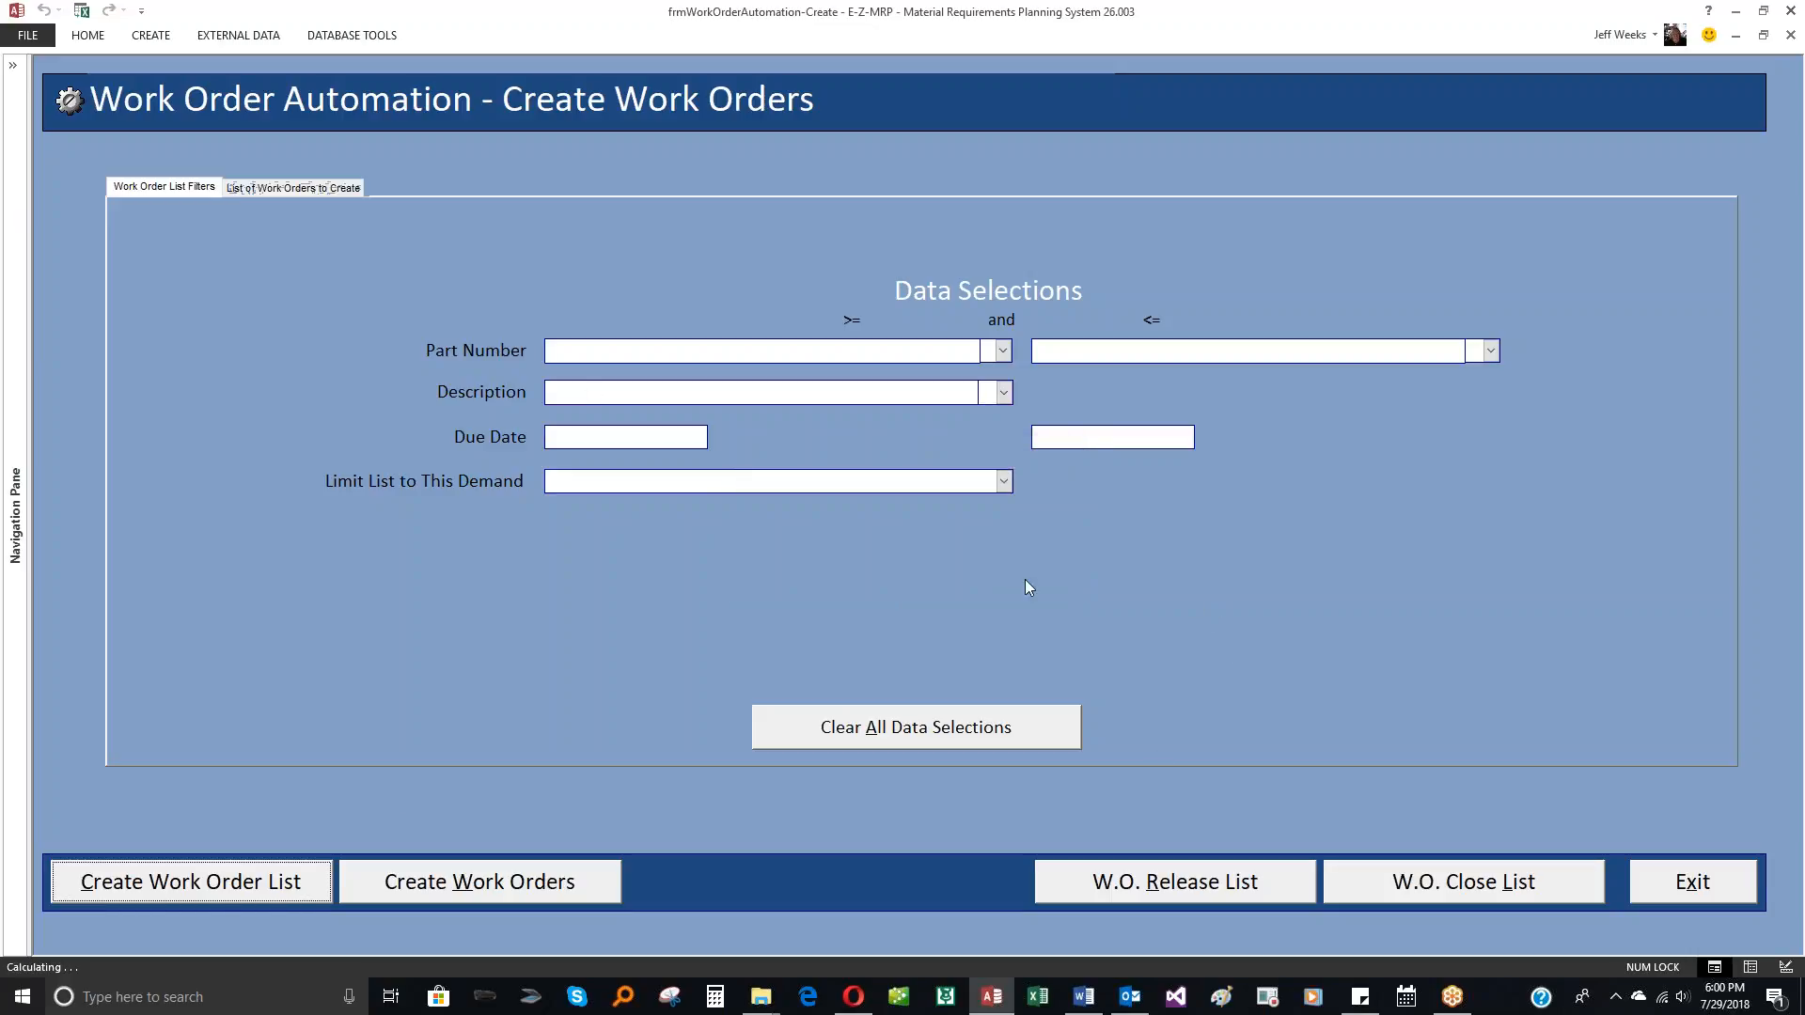
Step: Generate the unfiltered work order release and close lists to check for remaining orders
{"action": "left_click", "coordinate": [1739, 874]}
{"action": "left_click", "coordinate": [929, 475]}
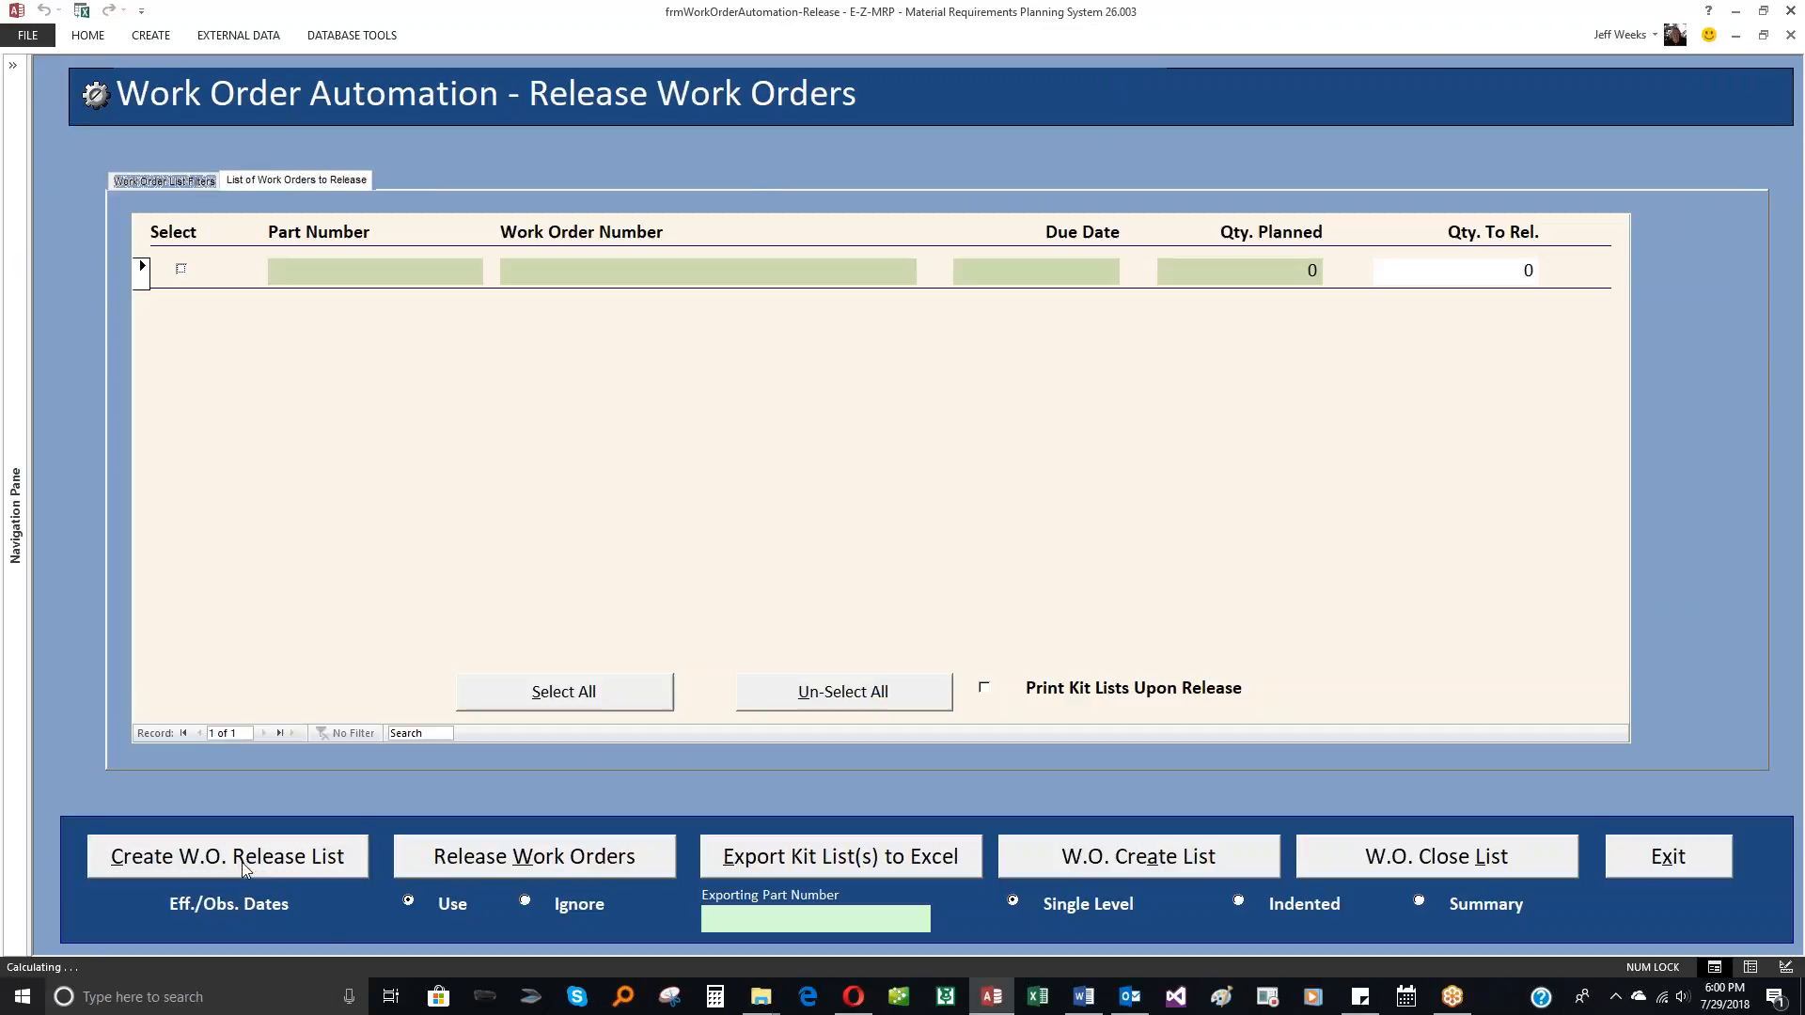
{"action": "left_click", "coordinate": [249, 870]}
{"action": "left_click", "coordinate": [1650, 863]}
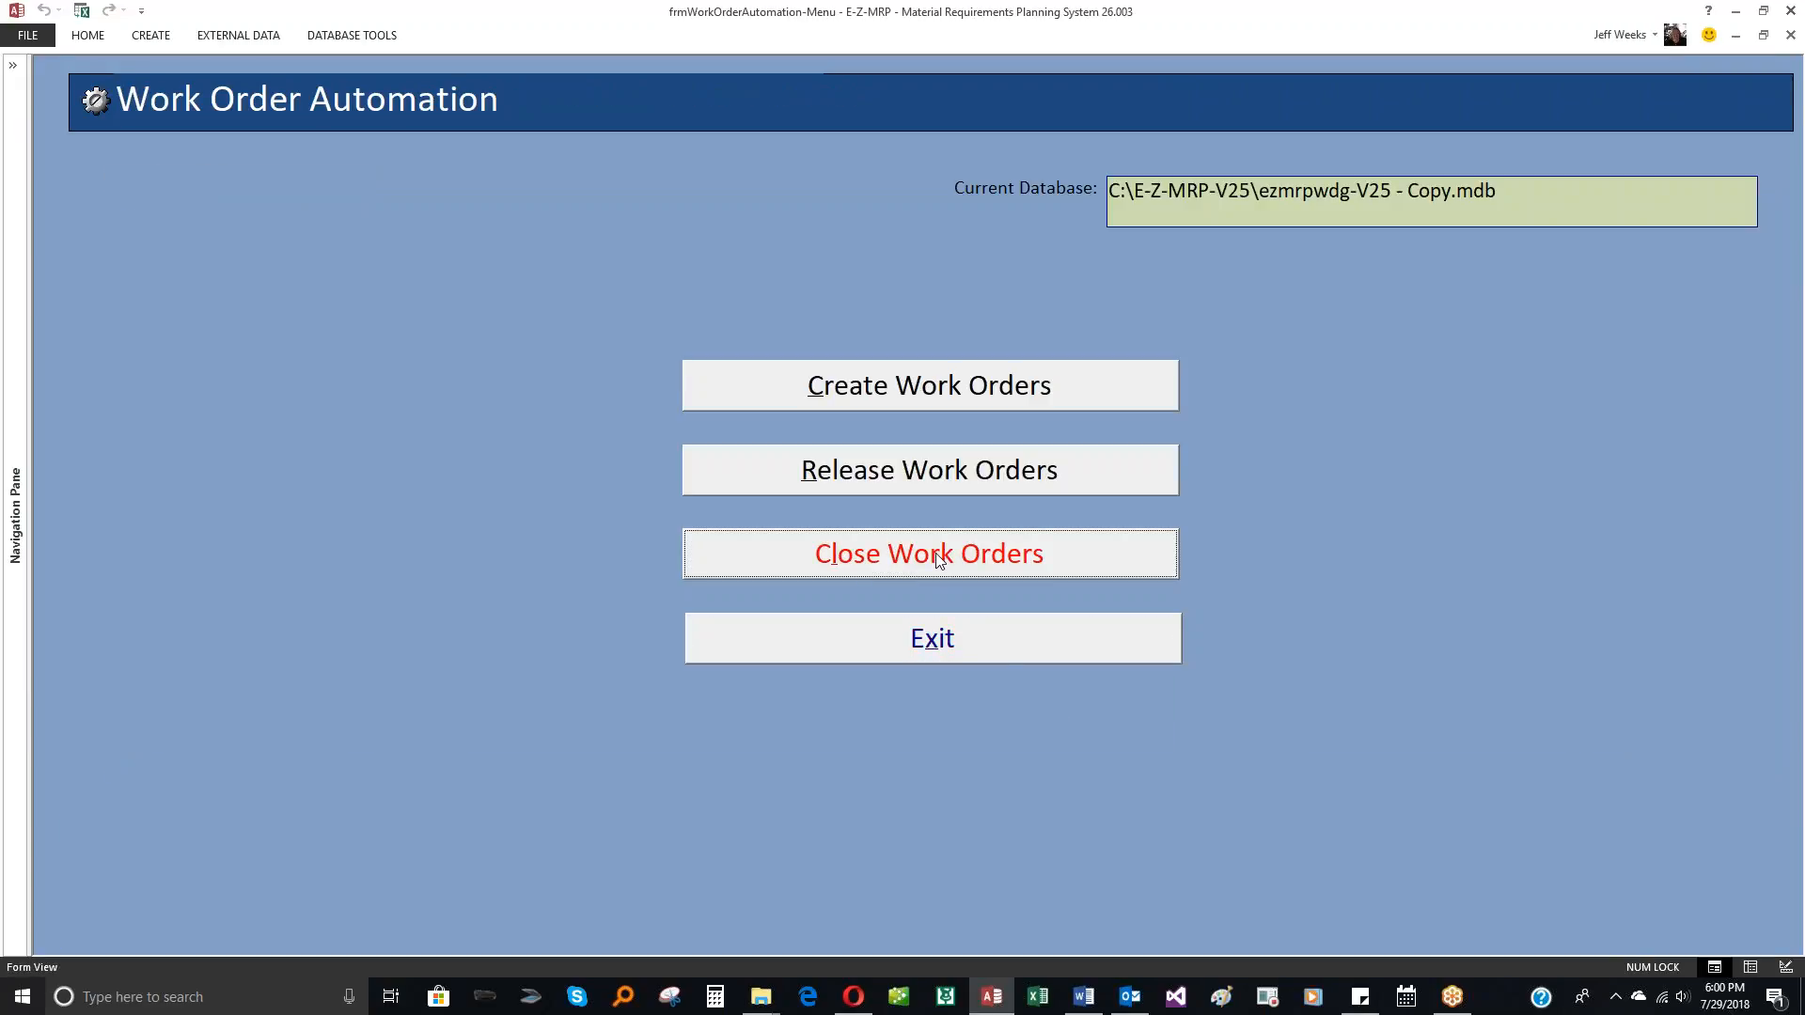
{"action": "left_click", "coordinate": [930, 552]}
{"action": "left_click", "coordinate": [363, 895]}
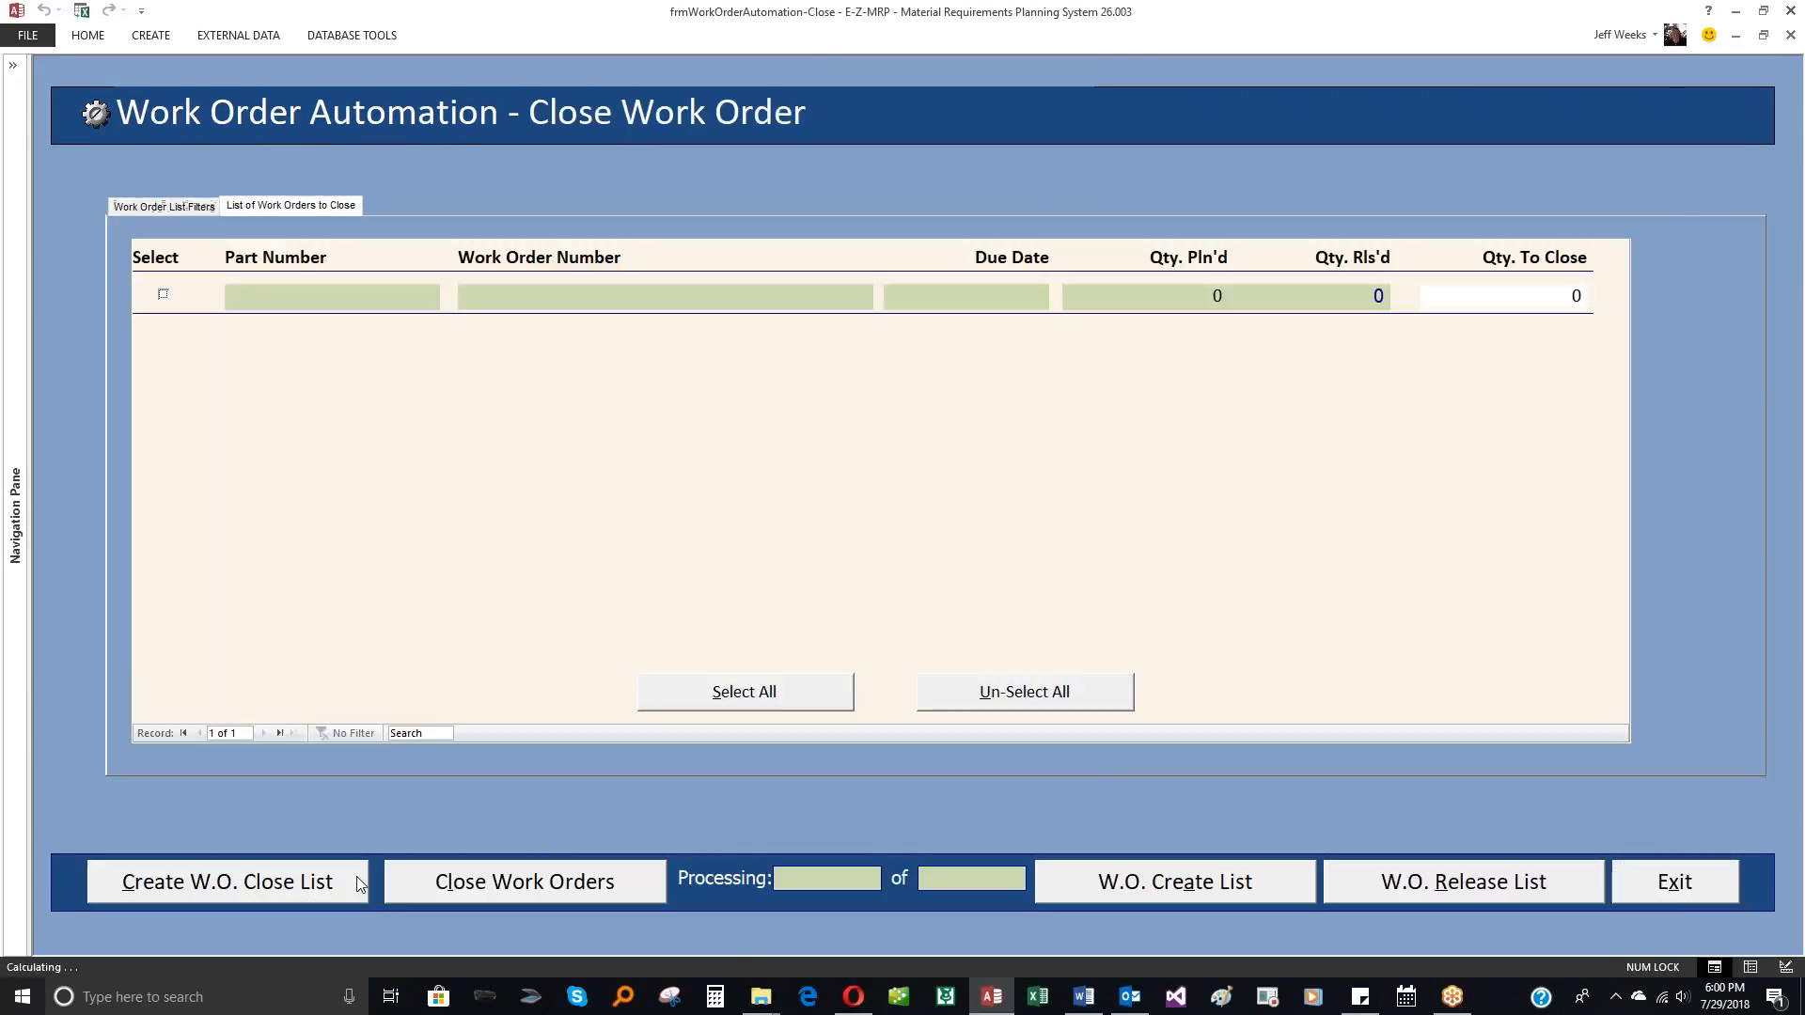